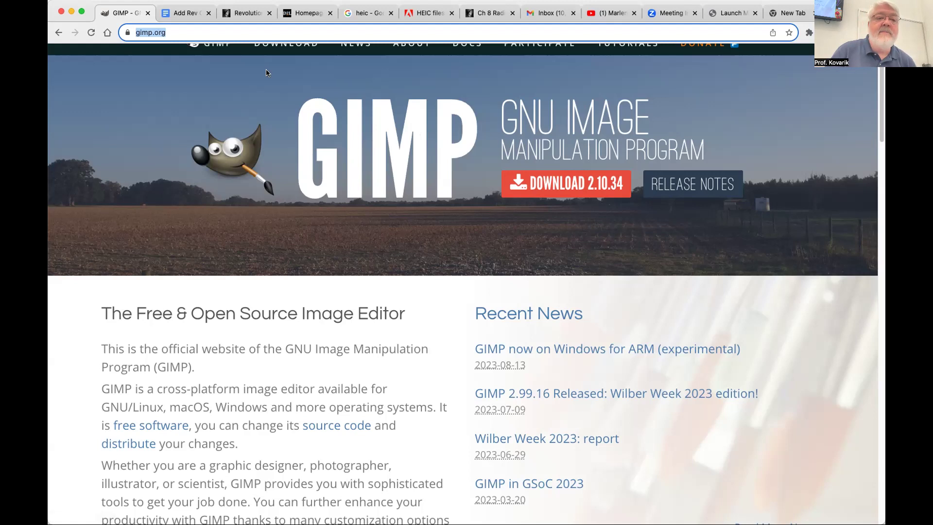
Open the Digital Imaging (01) COMS-226-01 Fall 2023 course from the Radford University learning homepage.
{"action": "left_click", "coordinate": [230, 17]}
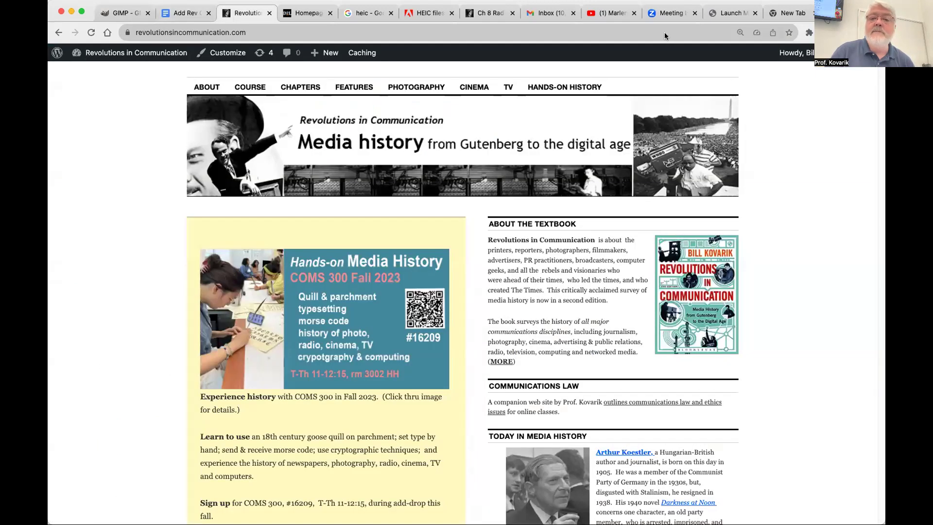
{"action": "left_click", "coordinate": [303, 14]}
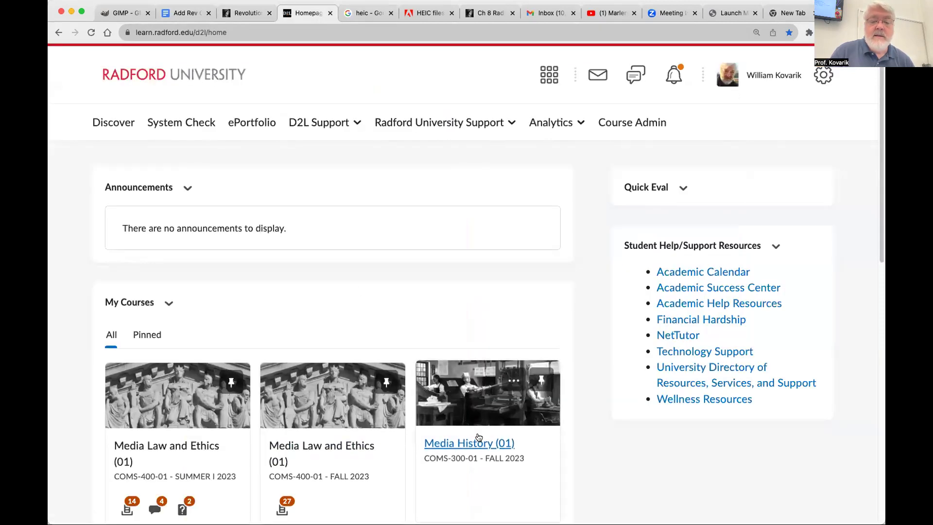
{"action": "scroll", "coordinate": [479, 441], "scroll_direction": "down", "scroll_amount": 3}
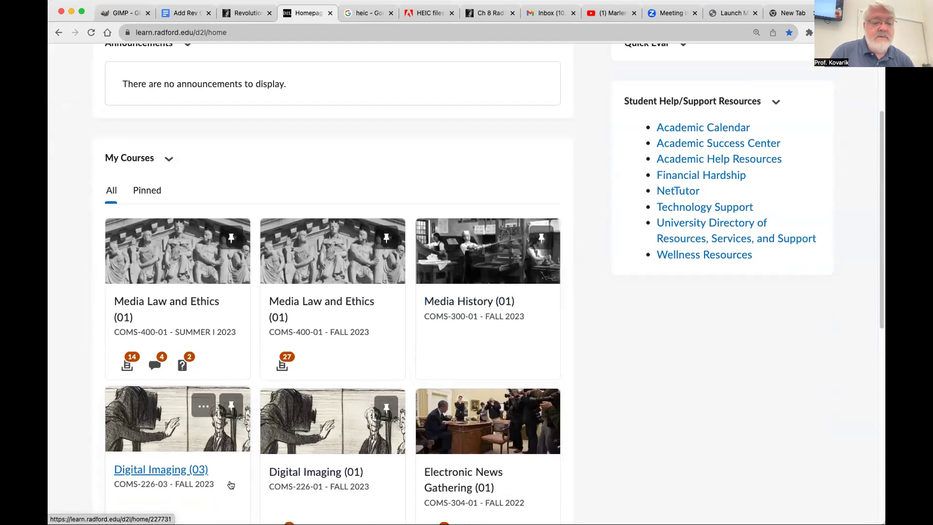
{"action": "left_click", "coordinate": [325, 478]}
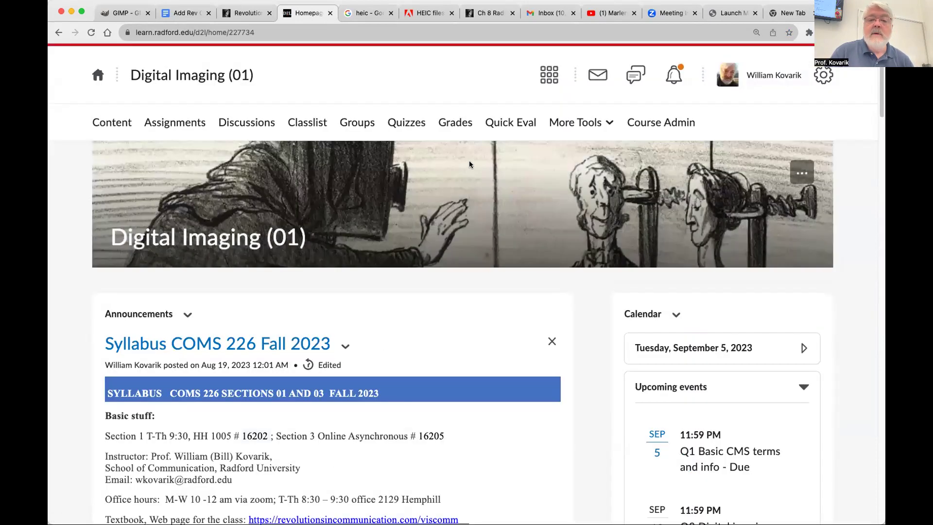
Open the course's attendance registers and view the attendance data of the Aug Sept register.
{"action": "left_click", "coordinate": [608, 125]}
{"action": "left_click", "coordinate": [563, 187]}
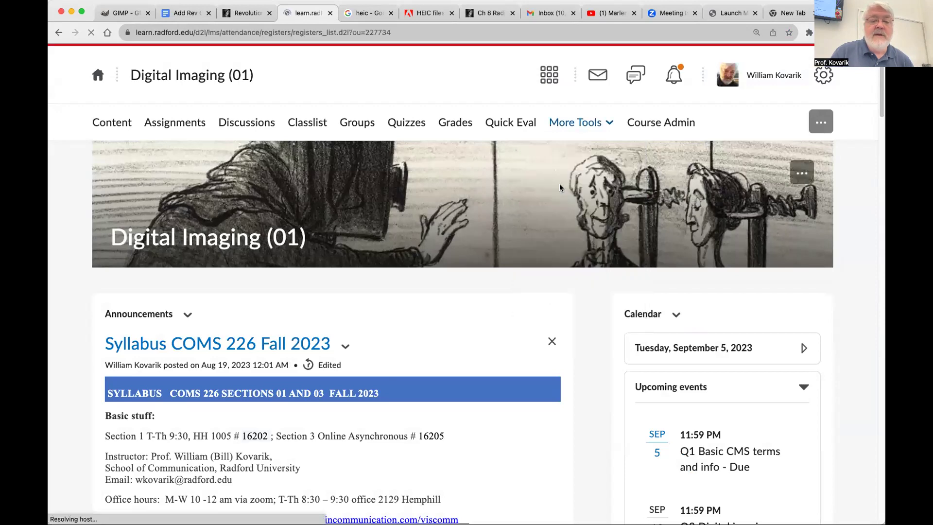
{"action": "left_click", "coordinate": [193, 311]}
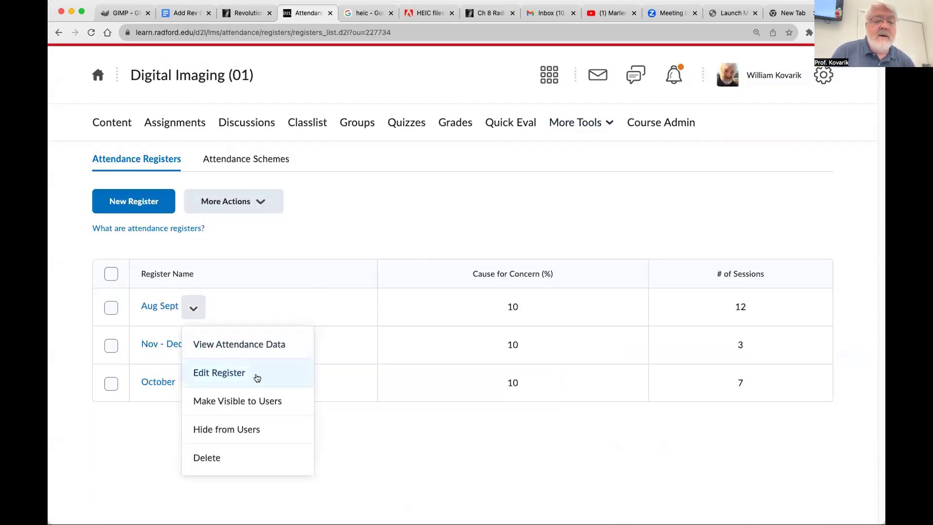
{"action": "left_click_drag", "start_coordinate": [222, 372], "coordinate": [267, 345]}
{"action": "left_click", "coordinate": [266, 345]}
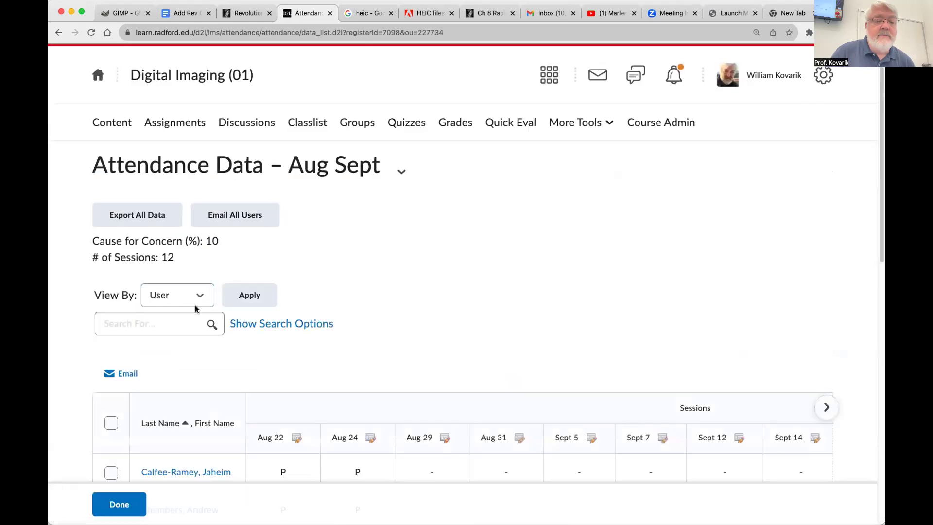
Open the Sept 5 session of the register for setting attendance.
{"action": "scroll", "coordinate": [348, 325], "scroll_direction": "down", "scroll_amount": 3}
{"action": "scroll", "coordinate": [348, 328], "scroll_direction": "down", "scroll_amount": 1}
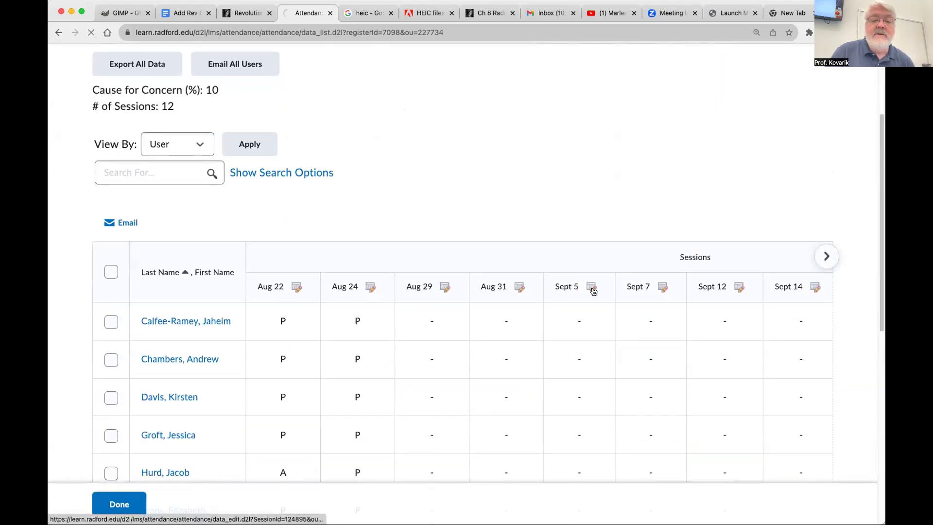
{"action": "left_click", "coordinate": [494, 286]}
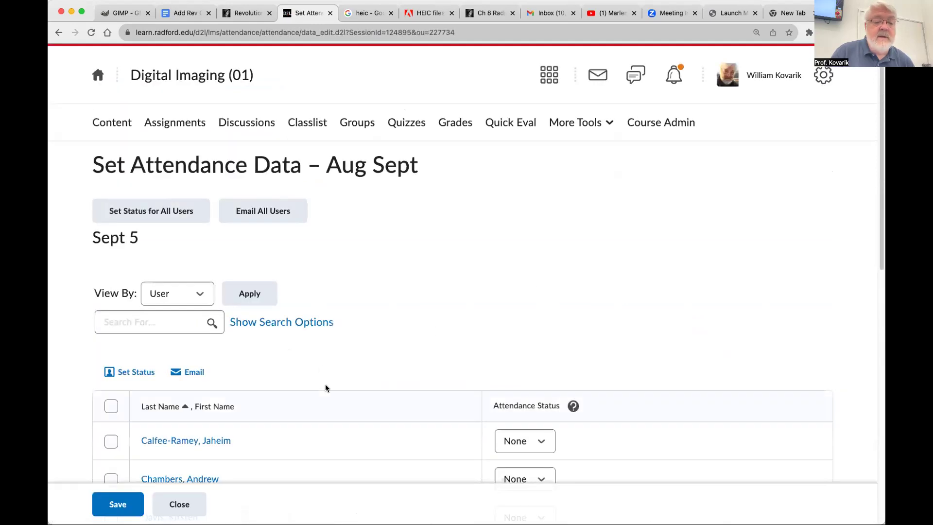
Set the attendance status of the first two students on the Sept 5 roster to P.
{"action": "scroll", "coordinate": [312, 353], "scroll_direction": "down", "scroll_amount": 3}
{"action": "left_click", "coordinate": [539, 324]}
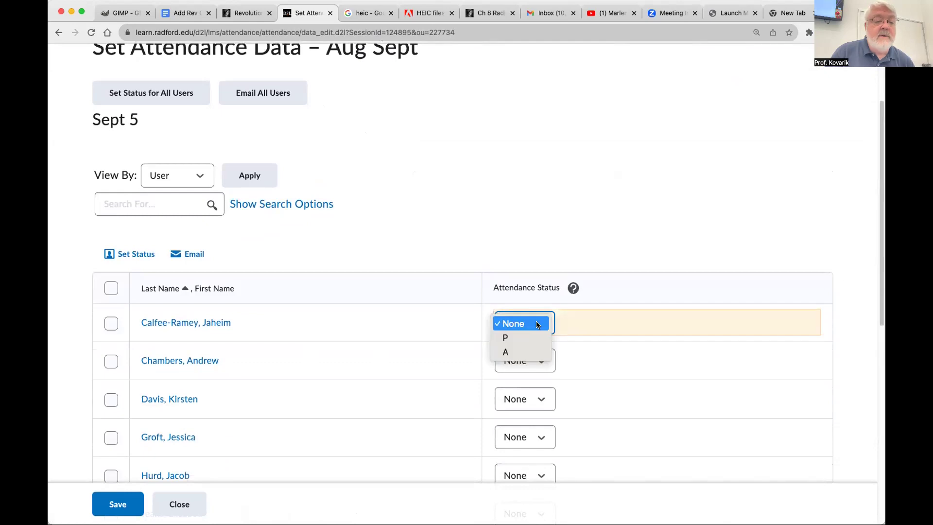
{"action": "left_click", "coordinate": [515, 337]}
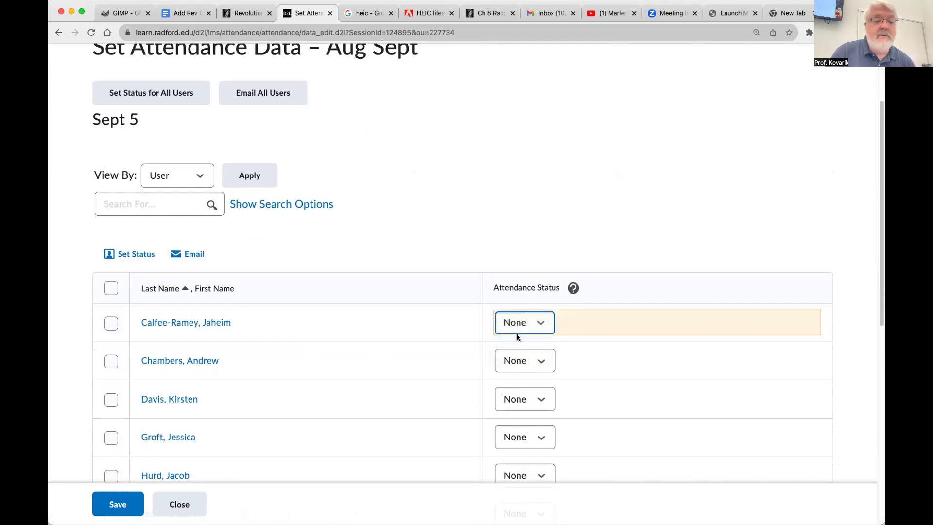
{"action": "left_click", "coordinate": [515, 360]}
{"action": "left_click", "coordinate": [410, 392]}
{"action": "key", "text": "p"}
Set the attendance status of the third and fourth students on the roster to P.
{"action": "left_click", "coordinate": [529, 399]}
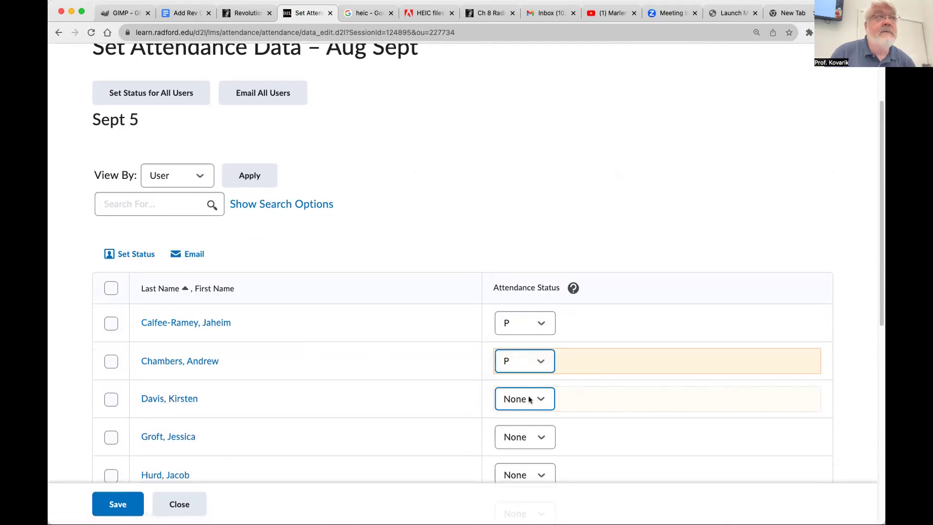
{"action": "left_click", "coordinate": [531, 399]}
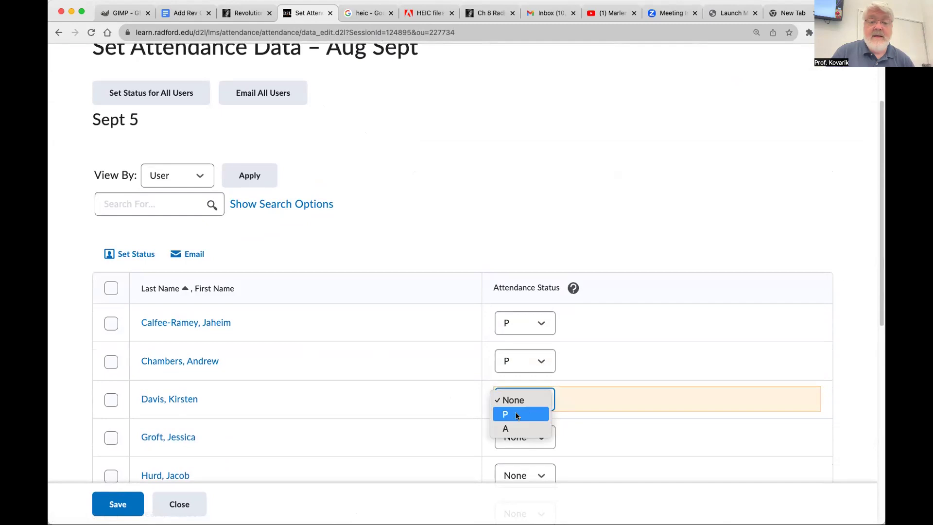
{"action": "left_click", "coordinate": [390, 416]}
{"action": "key", "text": "p"}
{"action": "scroll", "coordinate": [366, 397], "scroll_direction": "down", "scroll_amount": 3}
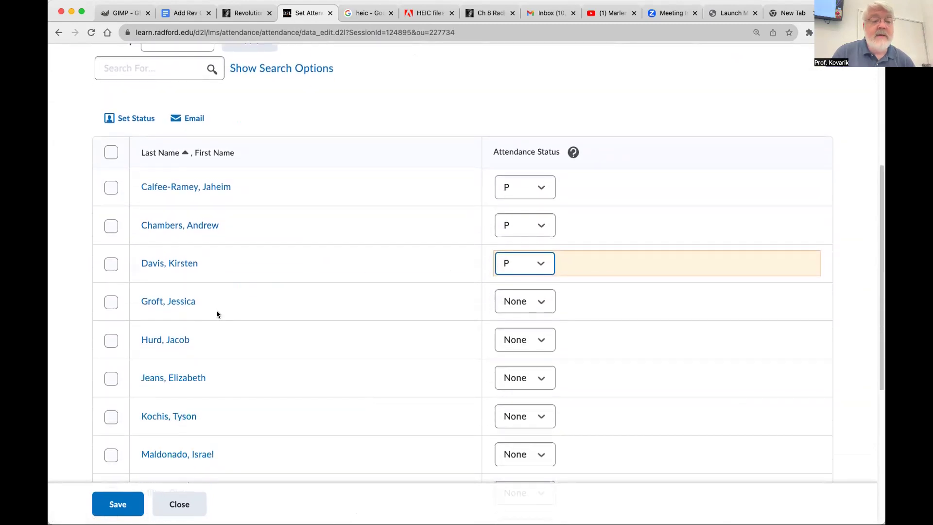
{"action": "left_click", "coordinate": [524, 307]}
{"action": "left_click", "coordinate": [516, 316]}
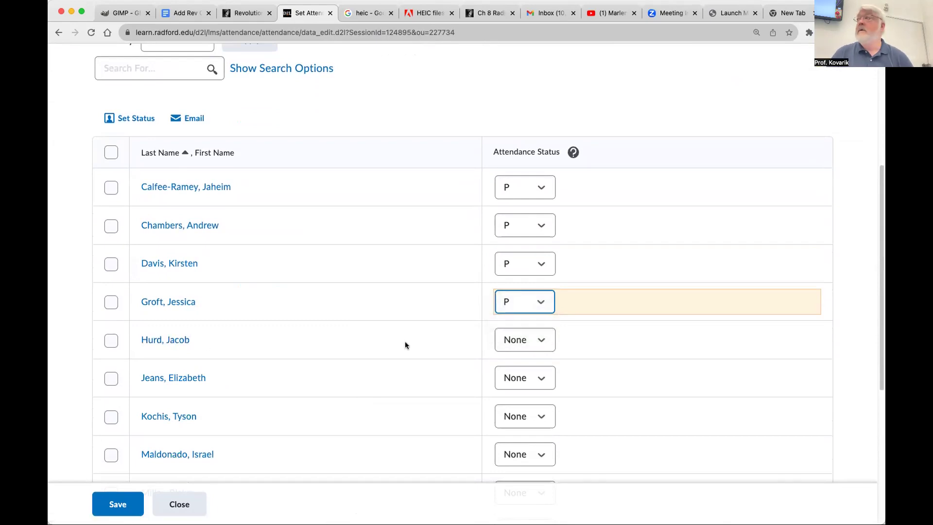
Set the fifth student's attendance status to A and the sixth and seventh students' to P.
{"action": "left_click", "coordinate": [507, 341]}
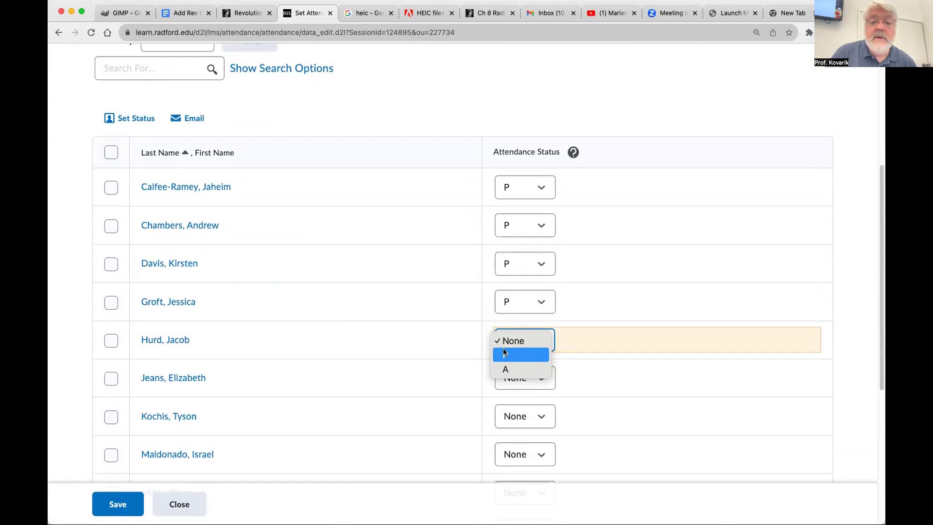
{"action": "left_click", "coordinate": [505, 370]}
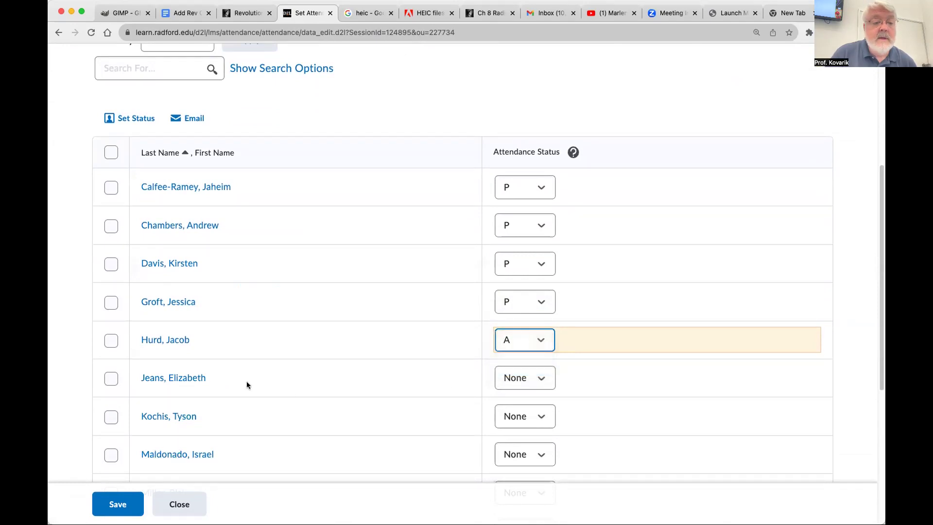
{"action": "left_click", "coordinate": [525, 380]}
{"action": "left_click", "coordinate": [522, 392]}
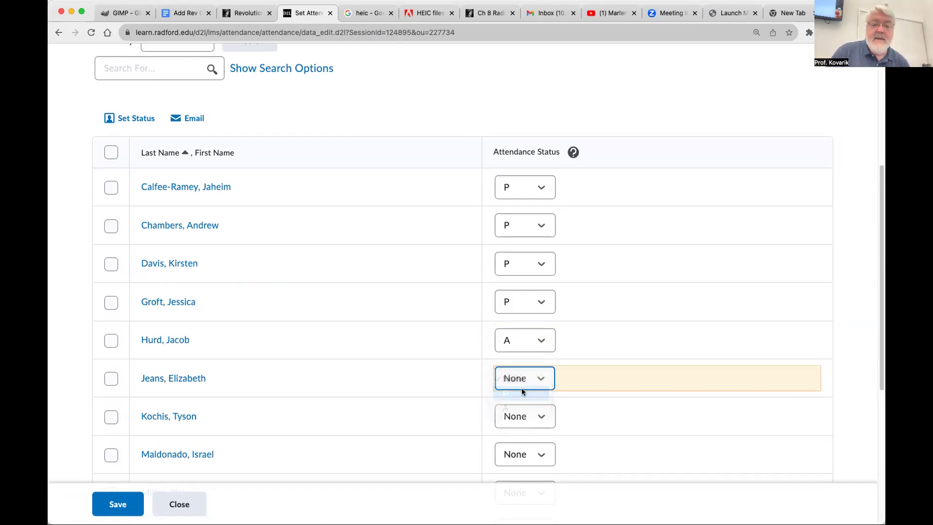
{"action": "left_click", "coordinate": [517, 420]}
{"action": "left_click", "coordinate": [515, 431]}
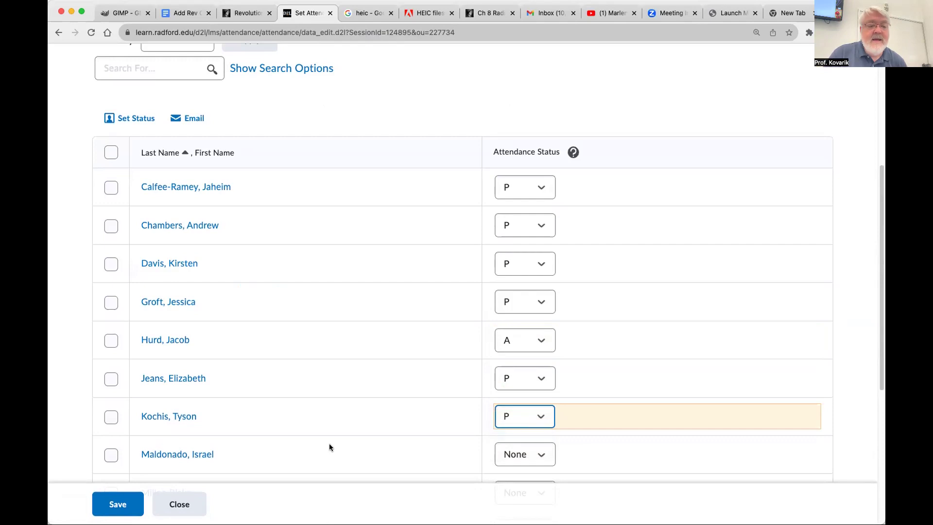
Set the attendance status of the eighth and ninth students on the roster to P.
{"action": "scroll", "coordinate": [329, 447], "scroll_direction": "down", "scroll_amount": 2}
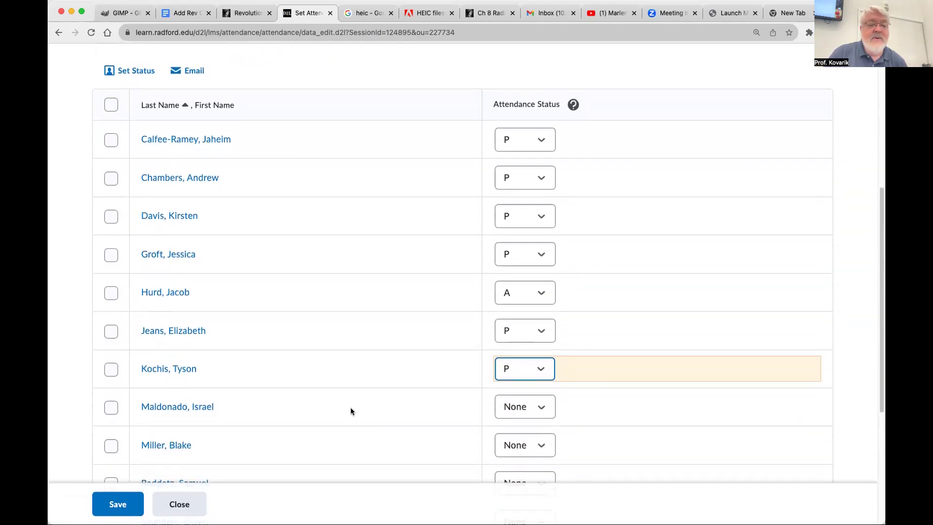
{"action": "scroll", "coordinate": [323, 411], "scroll_direction": "down", "scroll_amount": 3}
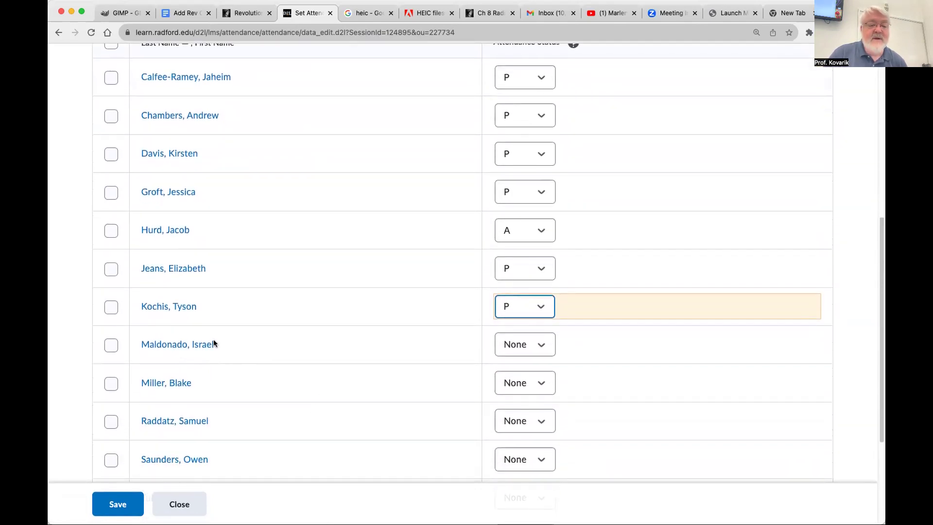
{"action": "scroll", "coordinate": [292, 351], "scroll_direction": "down", "scroll_amount": 5}
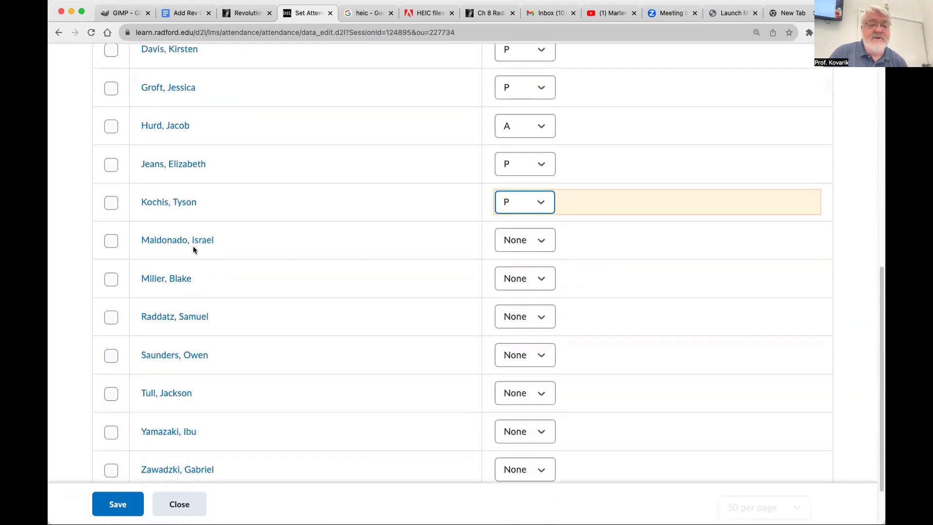
{"action": "left_click", "coordinate": [516, 241]}
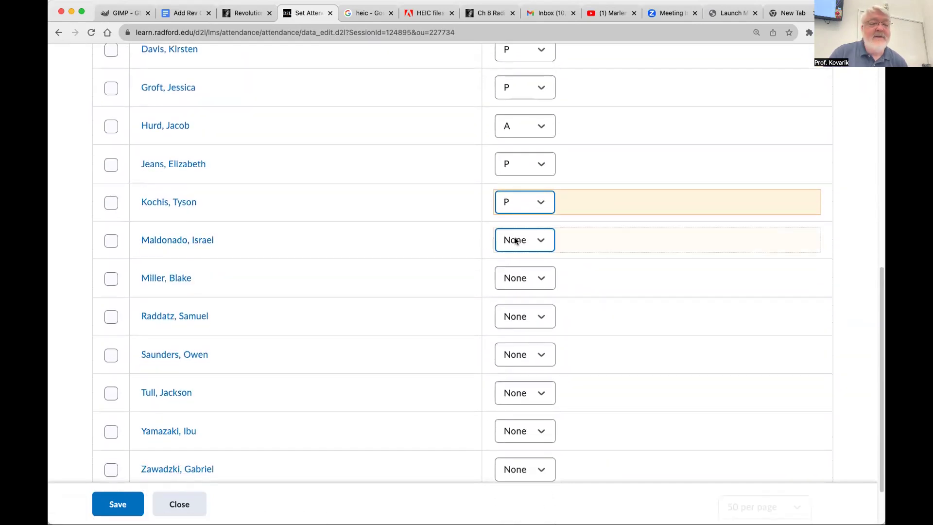
{"action": "left_click", "coordinate": [516, 241]}
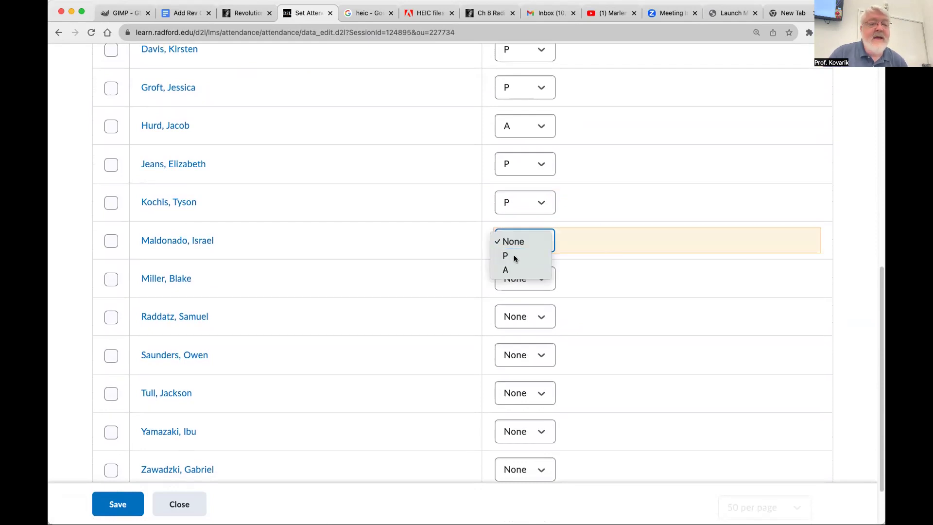
{"action": "left_click", "coordinate": [516, 257]}
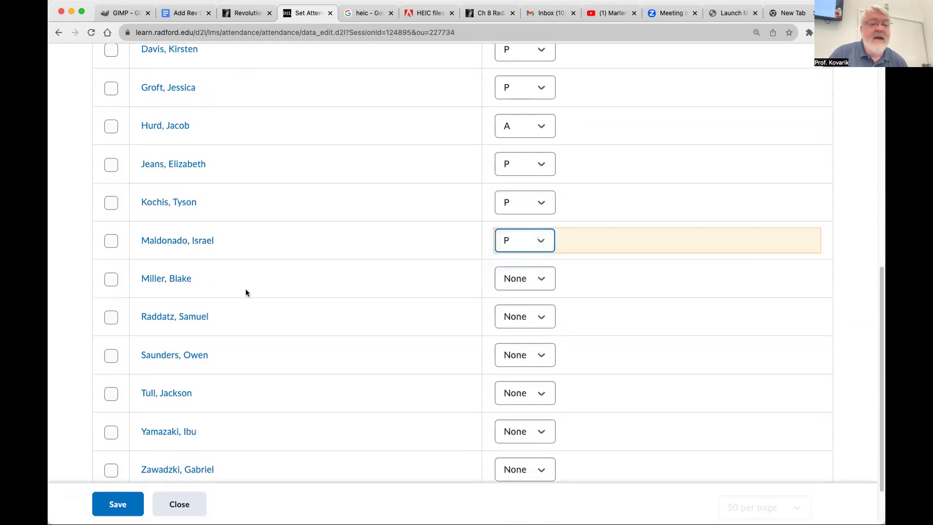
{"action": "left_click", "coordinate": [521, 282]}
{"action": "left_click", "coordinate": [517, 290]}
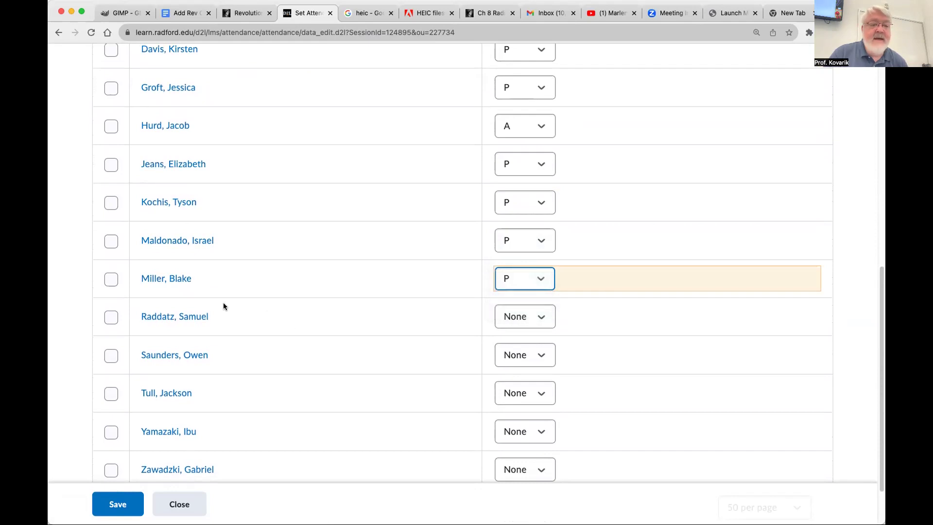
Set the tenth student's attendance status to A and the eleventh and twelfth students' to P.
{"action": "left_click", "coordinate": [517, 319]}
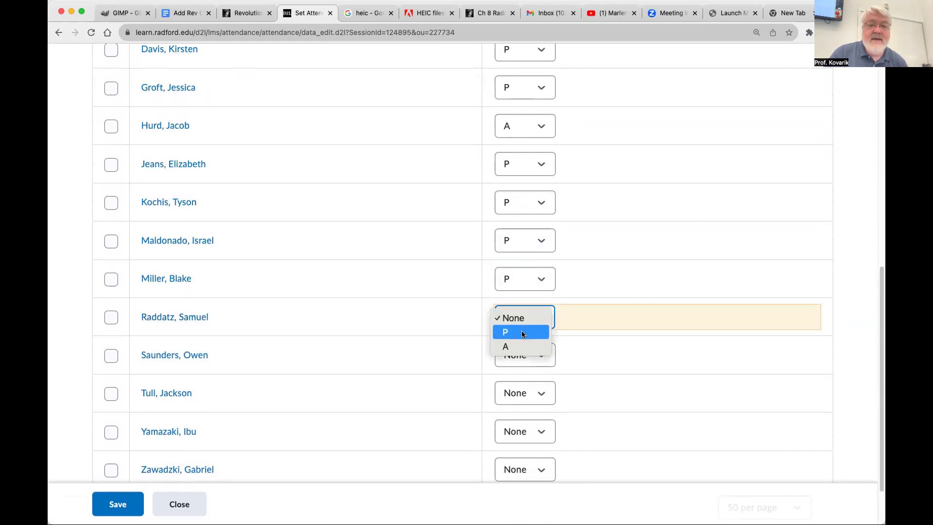
{"action": "left_click", "coordinate": [512, 345]}
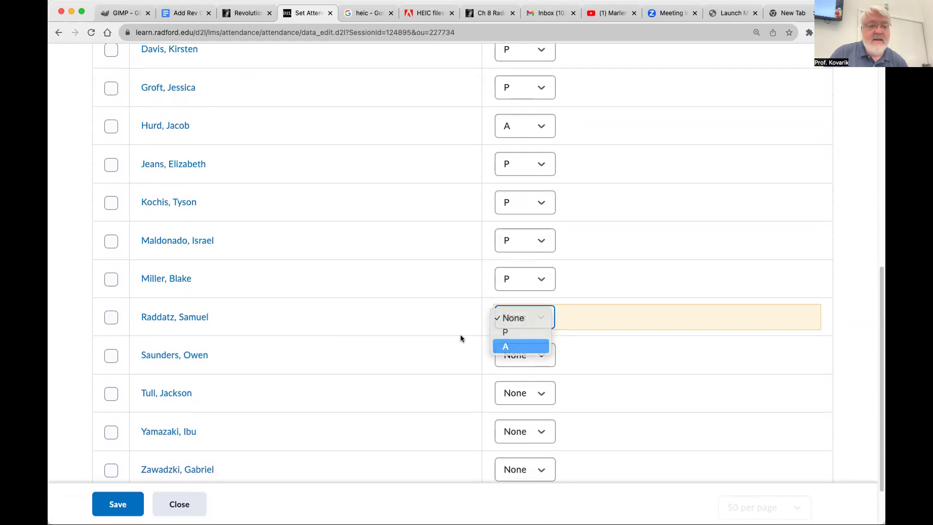
{"action": "left_click", "coordinate": [523, 359]}
{"action": "left_click", "coordinate": [511, 368]}
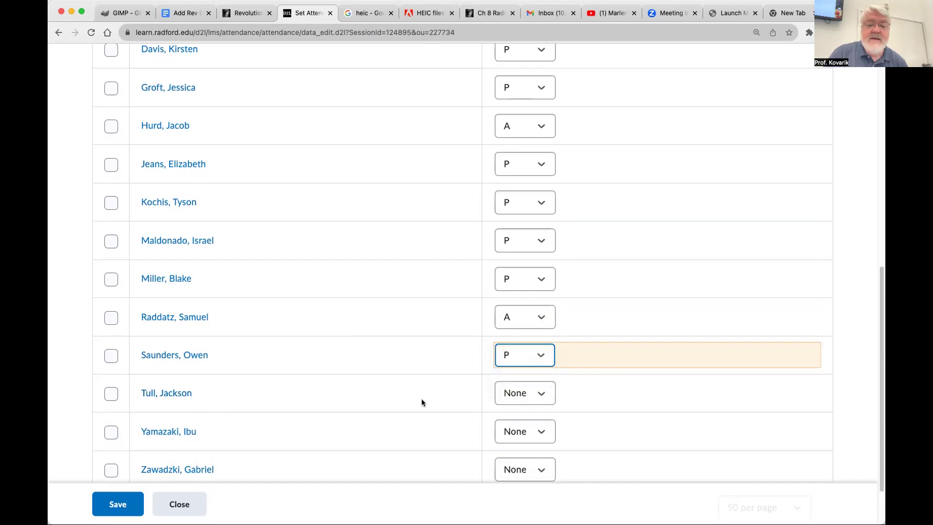
{"action": "left_click", "coordinate": [519, 397]}
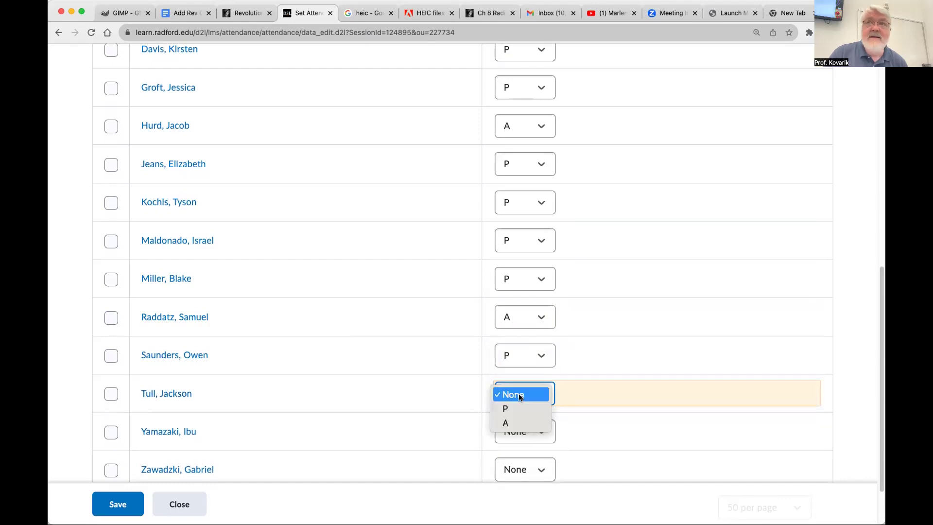
{"action": "left_click", "coordinate": [505, 410]}
Set the attendance status of the last two students on the roster to P and save the Sept 5 attendance.
{"action": "scroll", "coordinate": [237, 426], "scroll_direction": "down", "scroll_amount": 3}
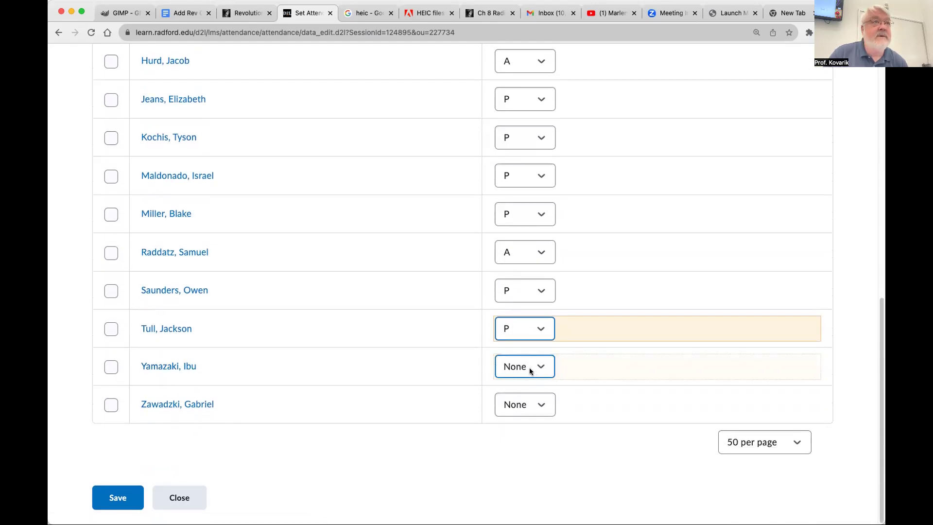
{"action": "left_click", "coordinate": [516, 367]}
{"action": "key", "text": "Down"}
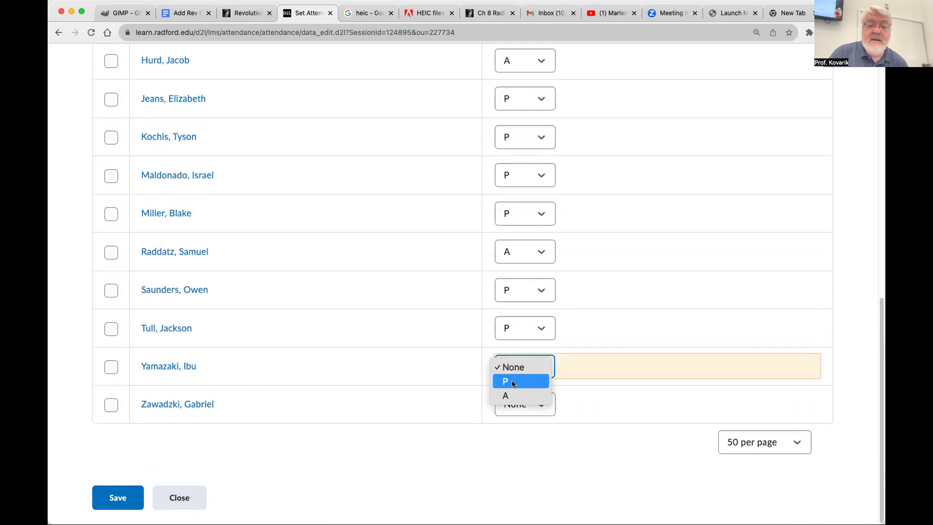
{"action": "key", "text": "Return"}
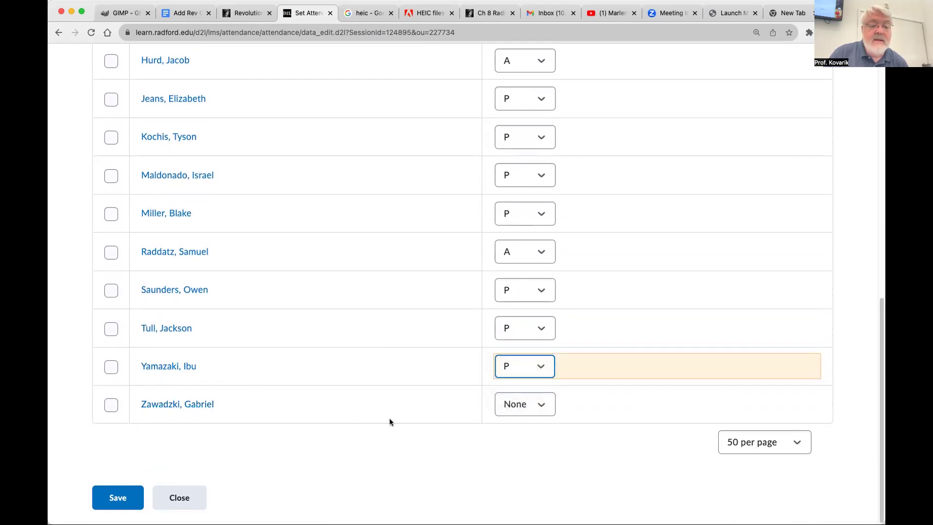
{"action": "left_click", "coordinate": [527, 406]}
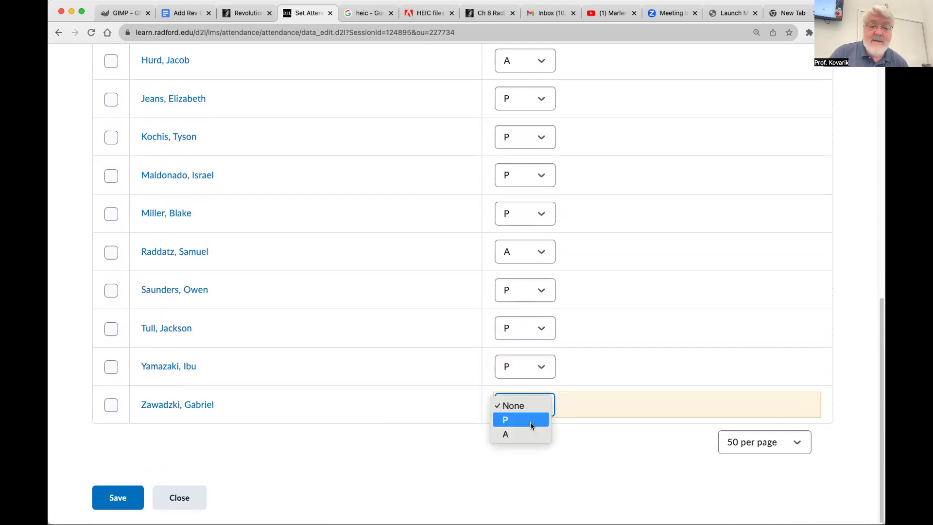
{"action": "left_click", "coordinate": [530, 420]}
{"action": "left_click", "coordinate": [117, 496]}
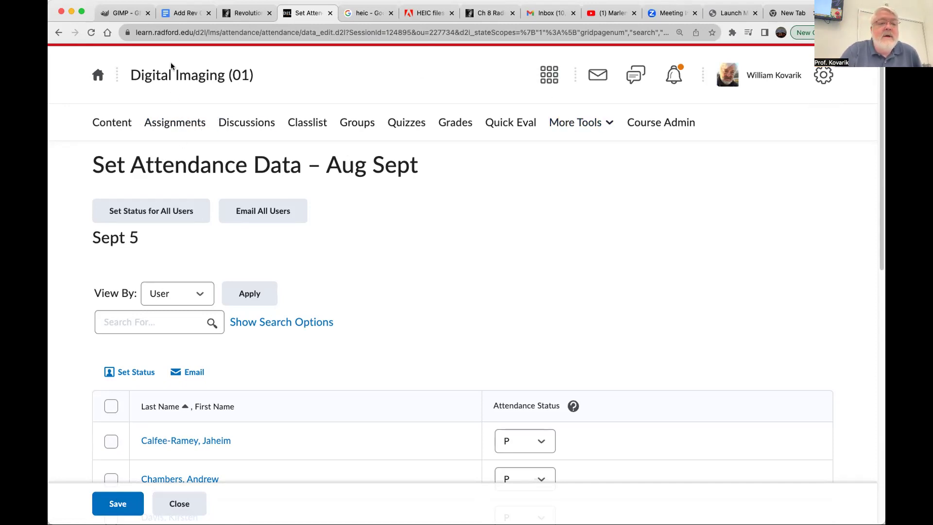
Open the Digital Imaging (01) course homepage and review the COMS 226 syllabus announcement and the upcoming quiz due dates.
{"action": "left_click", "coordinate": [213, 77]}
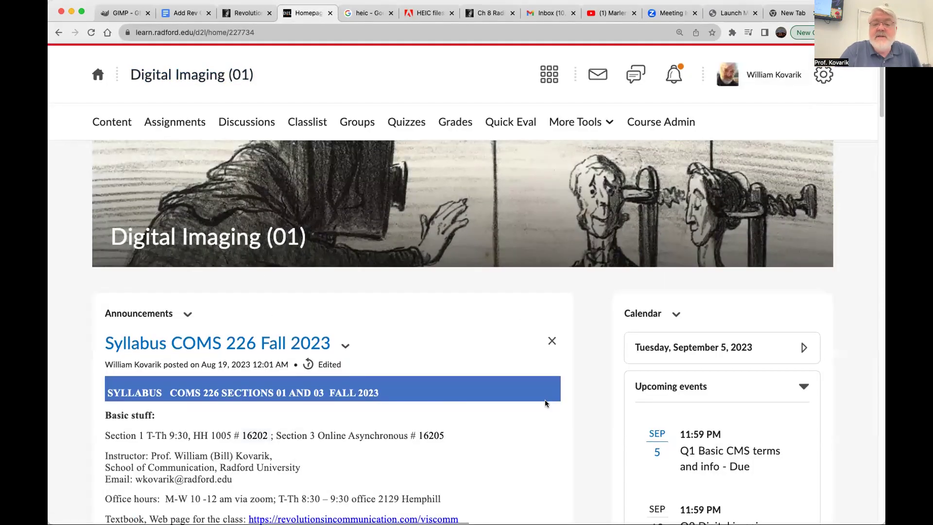
{"action": "scroll", "coordinate": [711, 227], "scroll_direction": "down", "scroll_amount": 5}
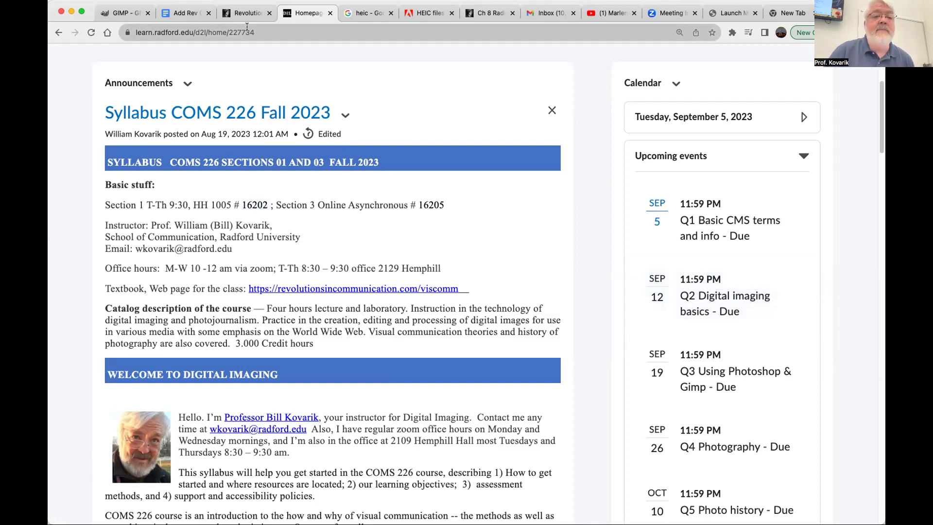
{"action": "scroll", "coordinate": [379, 166], "scroll_direction": "up", "scroll_amount": 3}
{"action": "scroll", "coordinate": [378, 166], "scroll_direction": "down", "scroll_amount": 3}
{"action": "scroll", "coordinate": [379, 166], "scroll_direction": "up", "scroll_amount": 2}
{"action": "scroll", "coordinate": [379, 166], "scroll_direction": "down", "scroll_amount": 2}
{"action": "scroll", "coordinate": [379, 166], "scroll_direction": "up", "scroll_amount": 3}
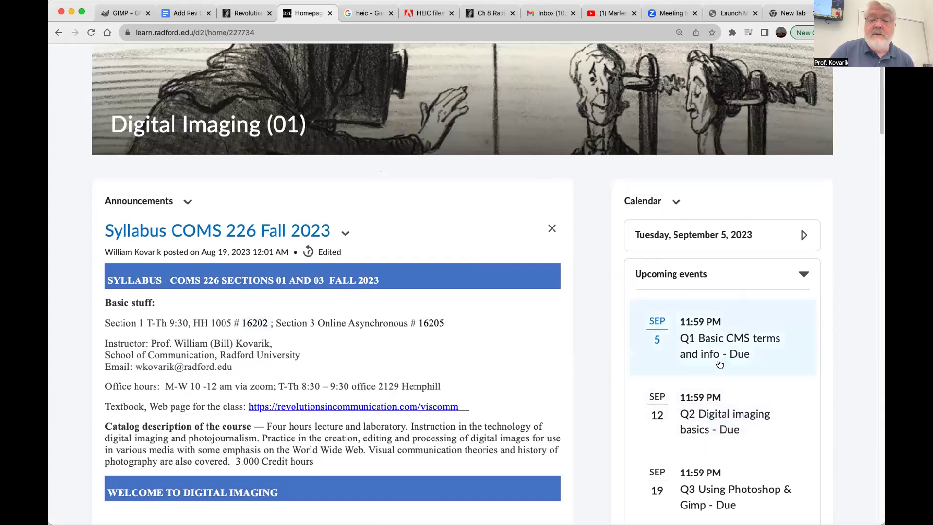
{"action": "scroll", "coordinate": [720, 364], "scroll_direction": "up", "scroll_amount": 3}
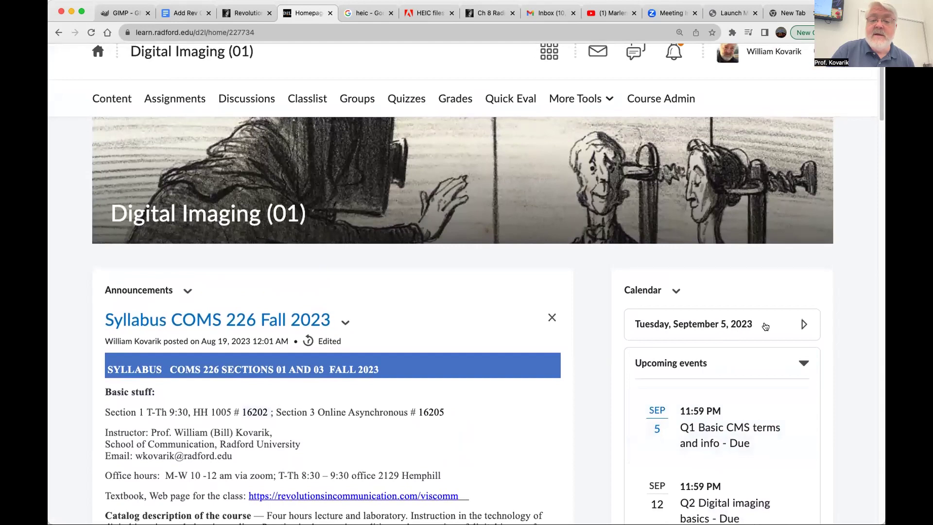
Open the course calendar from the homepage and check the agenda over shorter date ranges, such as the next 7 days.
{"action": "left_click", "coordinate": [677, 291]}
{"action": "left_click", "coordinate": [694, 321]}
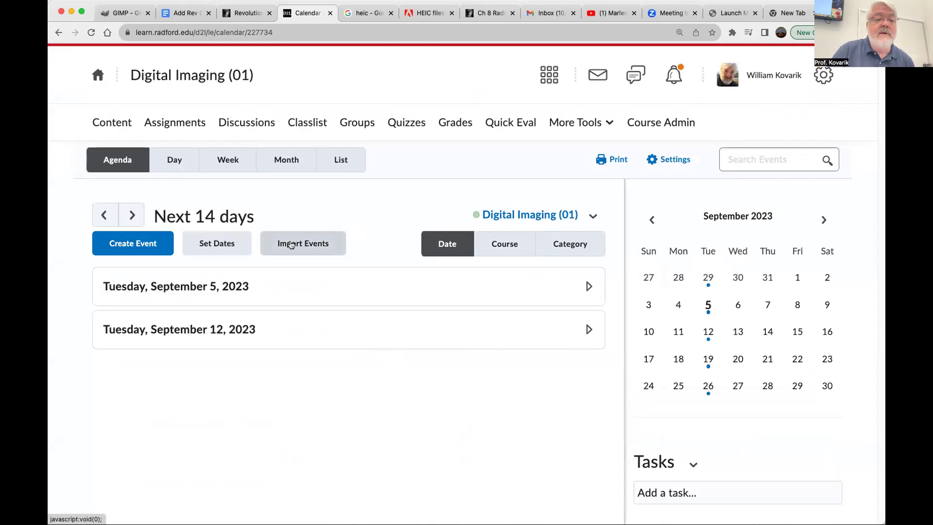
{"action": "left_click", "coordinate": [104, 216]}
{"action": "left_click", "coordinate": [105, 216]}
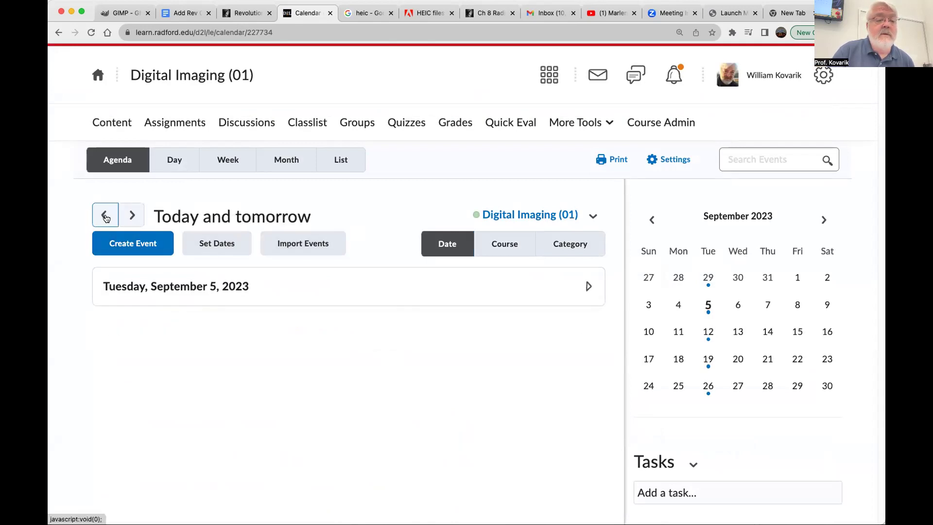
{"action": "left_click", "coordinate": [105, 216]}
{"action": "left_click", "coordinate": [105, 216]}
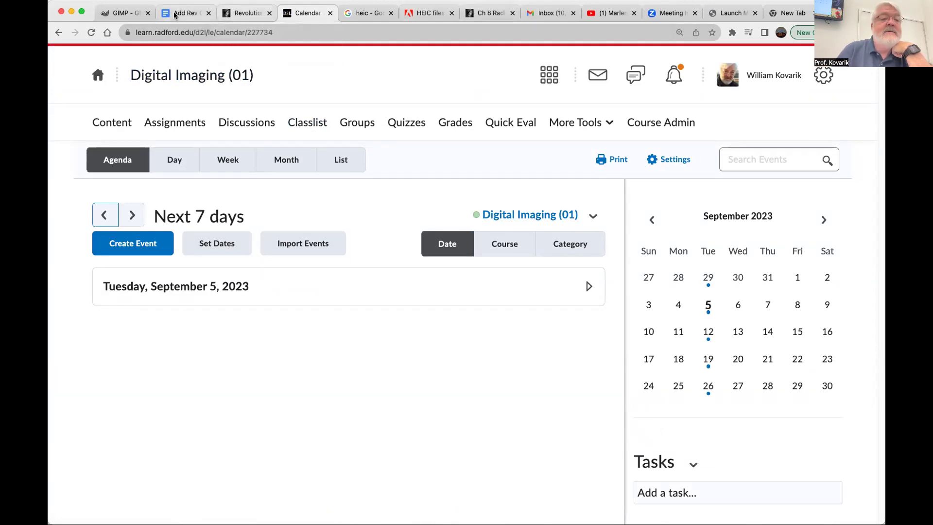
Return from the GIMP website to the Digital Imaging COMS 226 site and open the Student portfolios Fall 2023 page.
{"action": "left_click", "coordinate": [124, 14]}
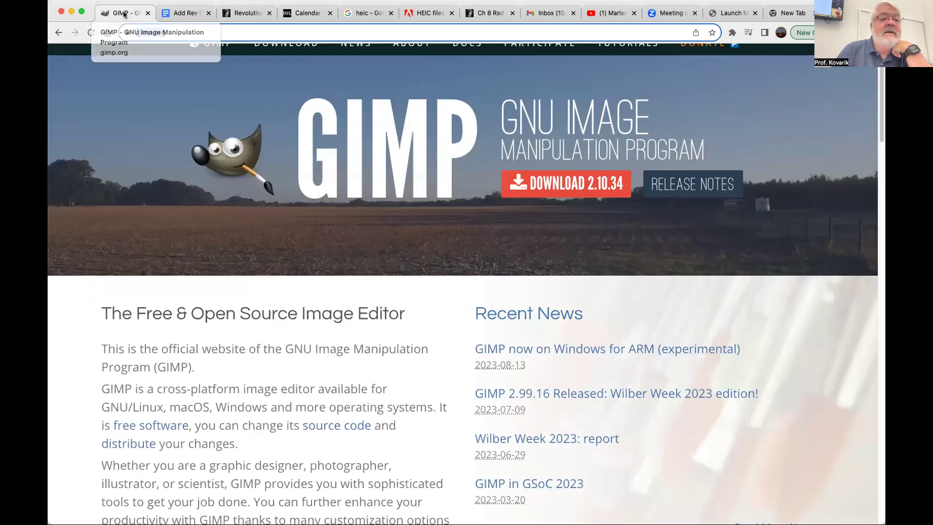
{"action": "left_click", "coordinate": [59, 33]}
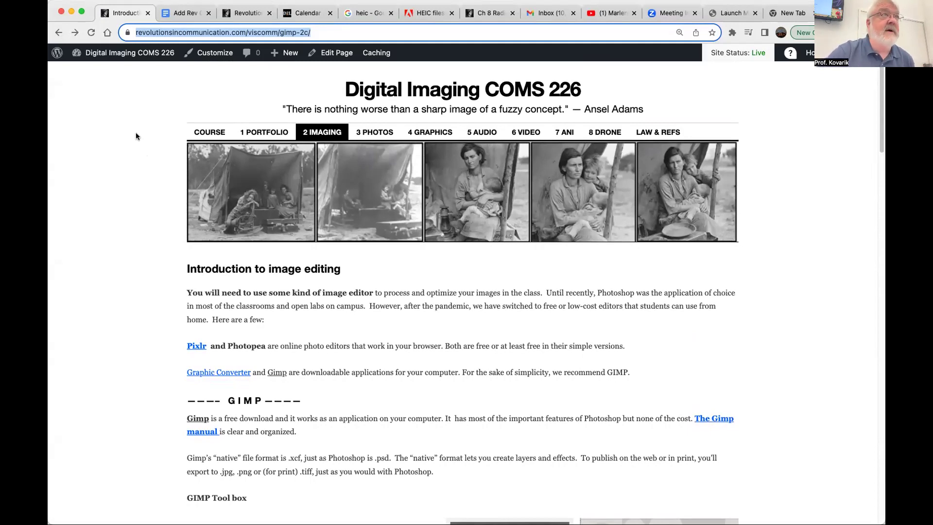
{"action": "mouse_move", "coordinate": [260, 132]}
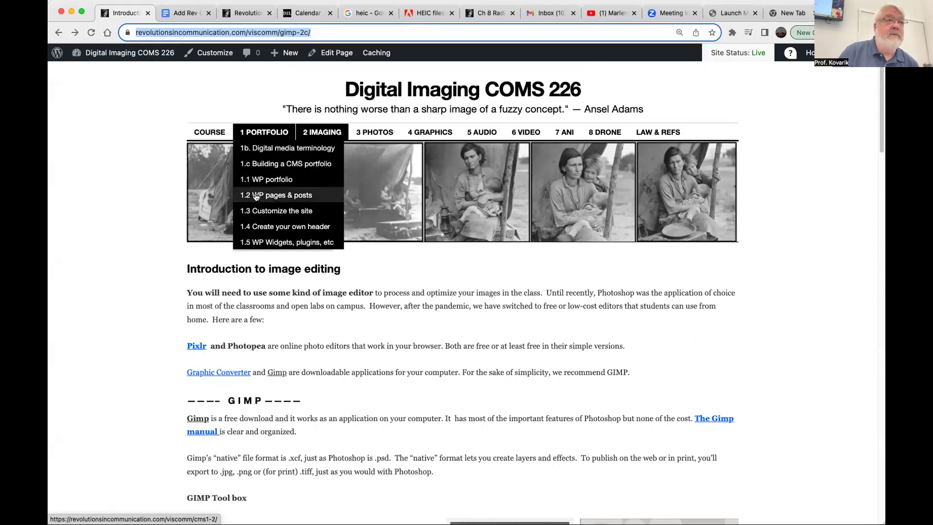
{"action": "mouse_move", "coordinate": [209, 137]}
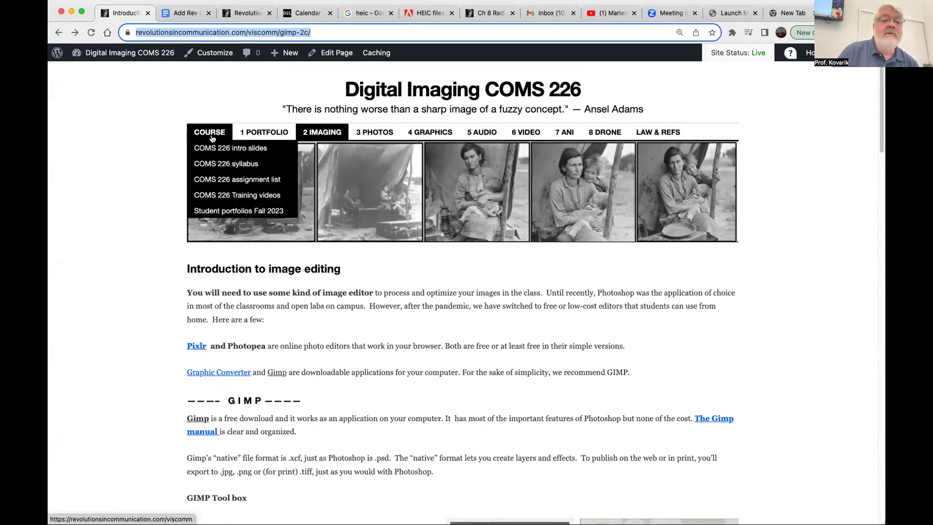
{"action": "left_click", "coordinate": [214, 211]}
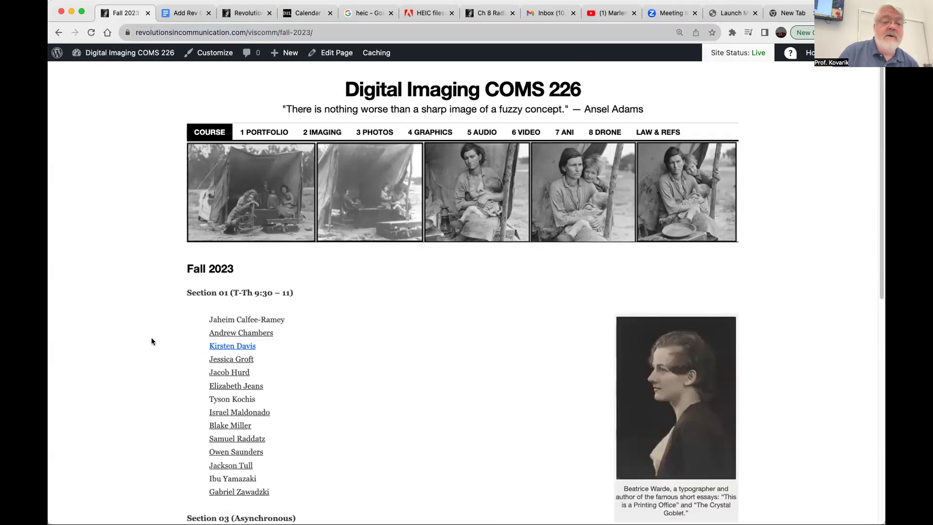
View the portfolio site of the third student listed in Section 01 and return to the Fall 2023 list.
{"action": "scroll", "coordinate": [152, 339], "scroll_direction": "down", "scroll_amount": 4}
{"action": "left_click", "coordinate": [247, 238]}
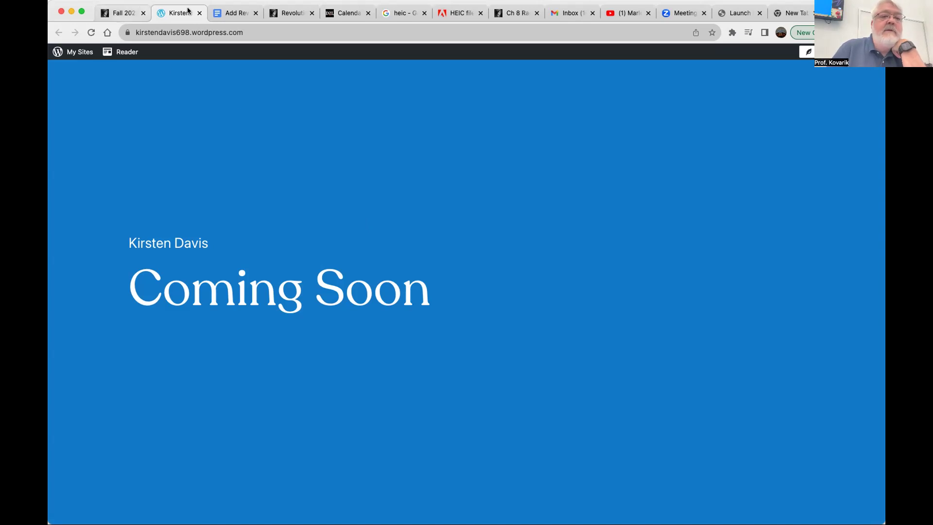
{"action": "left_click", "coordinate": [128, 17]}
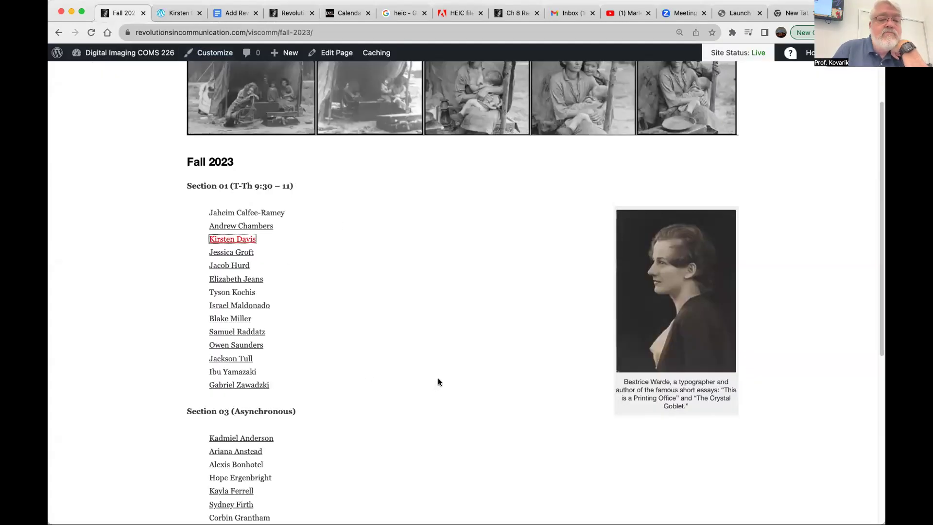
View the sixth Section 01 student's portfolio gallery, enlarge the white-face horned costume photo, and return to the Fall 2023 list.
{"action": "left_click", "coordinate": [243, 279]}
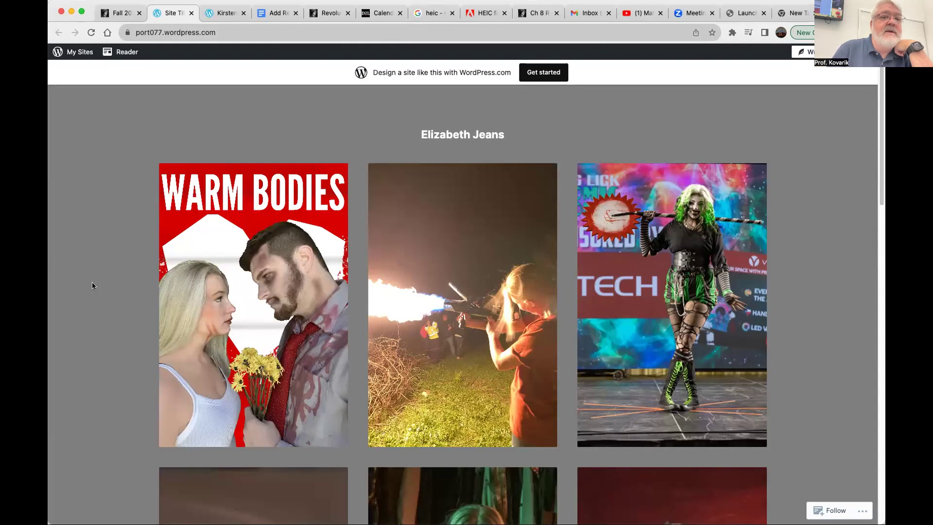
{"action": "scroll", "coordinate": [93, 286], "scroll_direction": "down", "scroll_amount": 1}
{"action": "scroll", "coordinate": [92, 285], "scroll_direction": "down", "scroll_amount": 4}
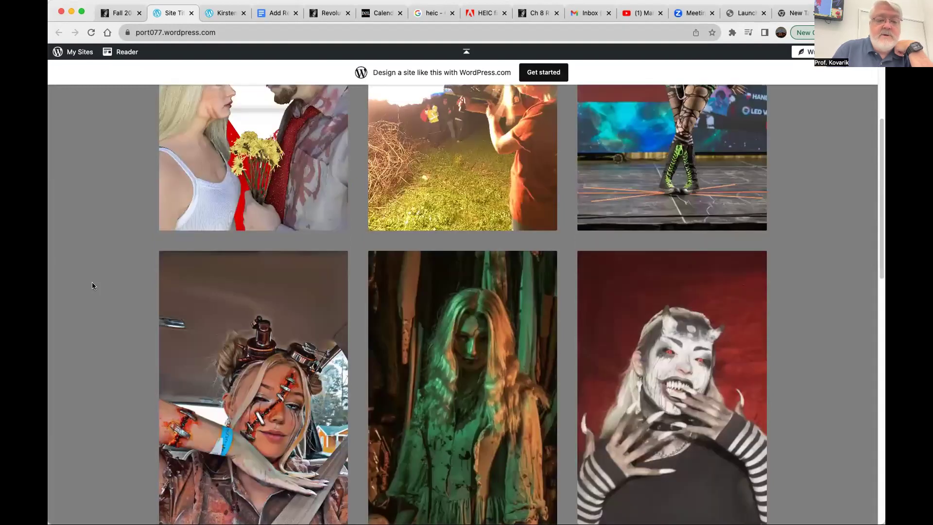
{"action": "scroll", "coordinate": [92, 286], "scroll_direction": "down", "scroll_amount": 3}
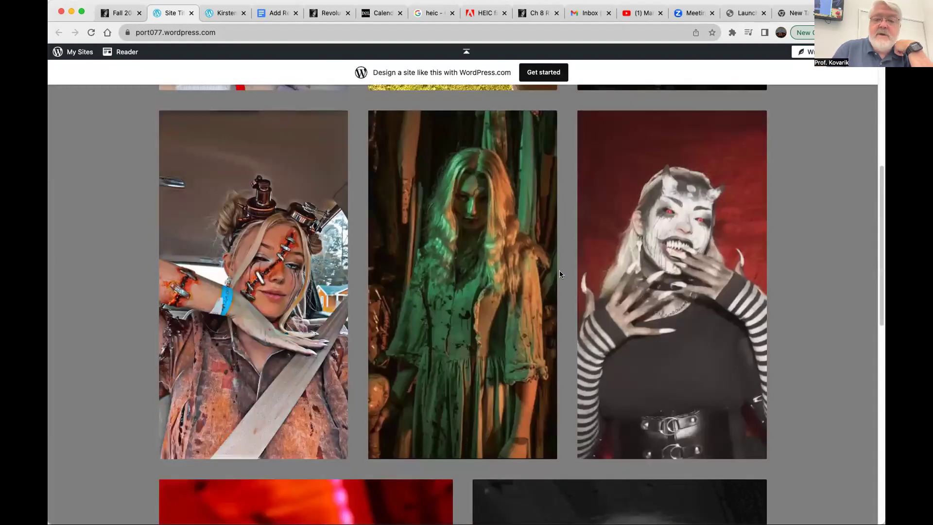
{"action": "left_click", "coordinate": [699, 342]}
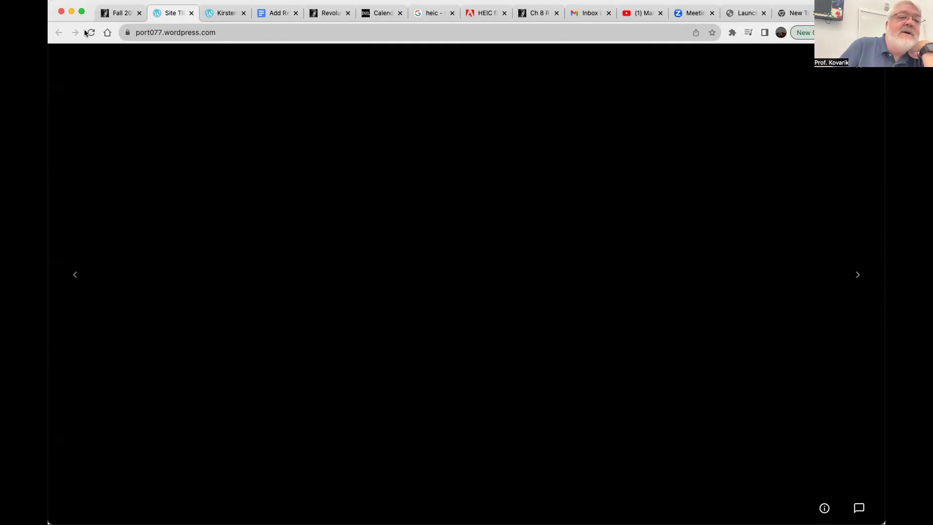
{"action": "left_click", "coordinate": [121, 13]}
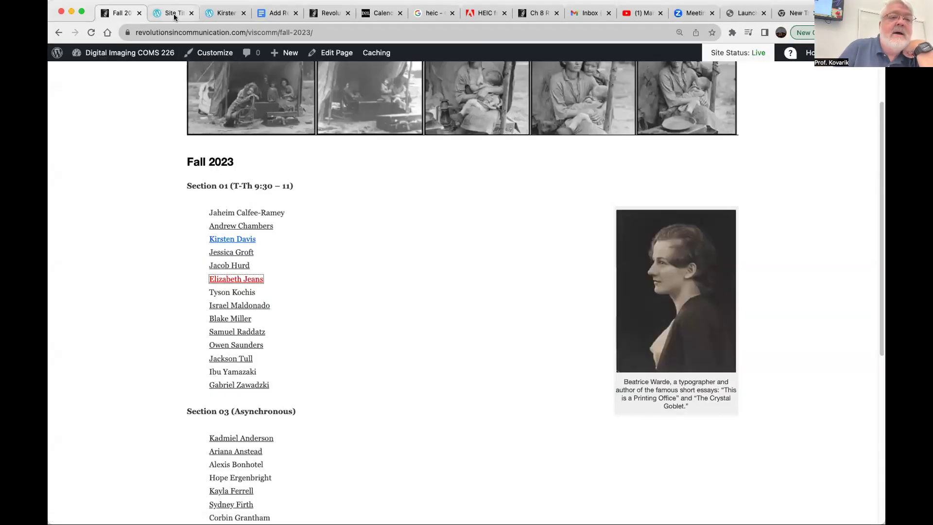
Reopen the sixth Section 01 student's portfolio, examine its photos again, enlarge the horned costume photo and go back to the student list.
{"action": "left_click", "coordinate": [237, 280]}
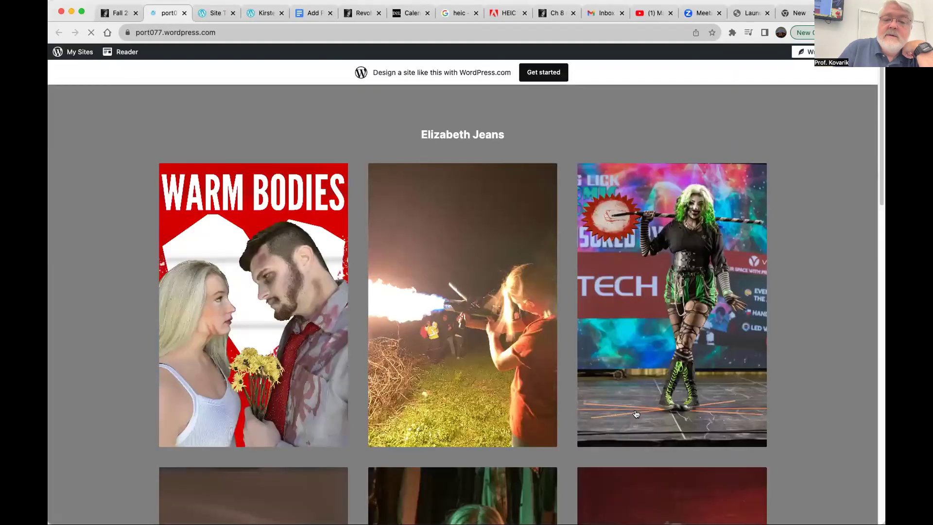
{"action": "scroll", "coordinate": [664, 379], "scroll_direction": "down", "scroll_amount": 5}
{"action": "scroll", "coordinate": [664, 379], "scroll_direction": "down", "scroll_amount": 4}
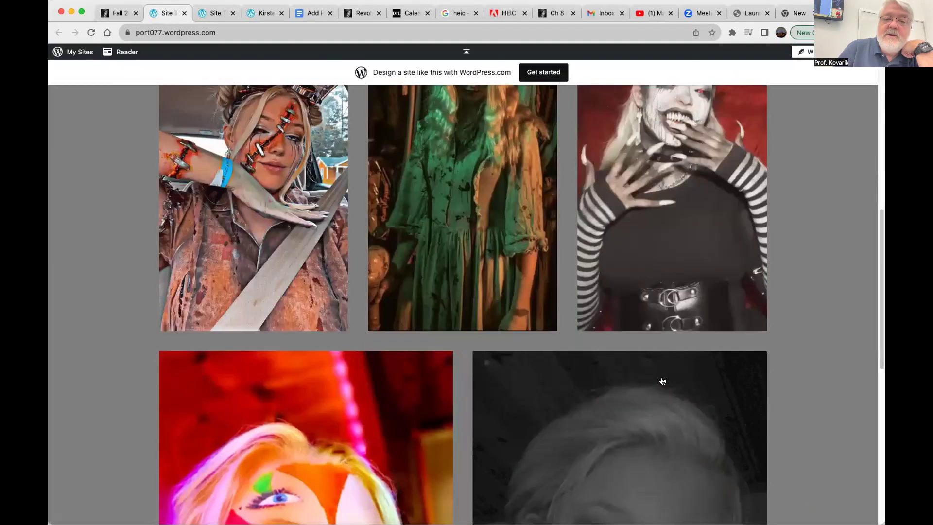
{"action": "scroll", "coordinate": [663, 382], "scroll_direction": "up", "scroll_amount": 1}
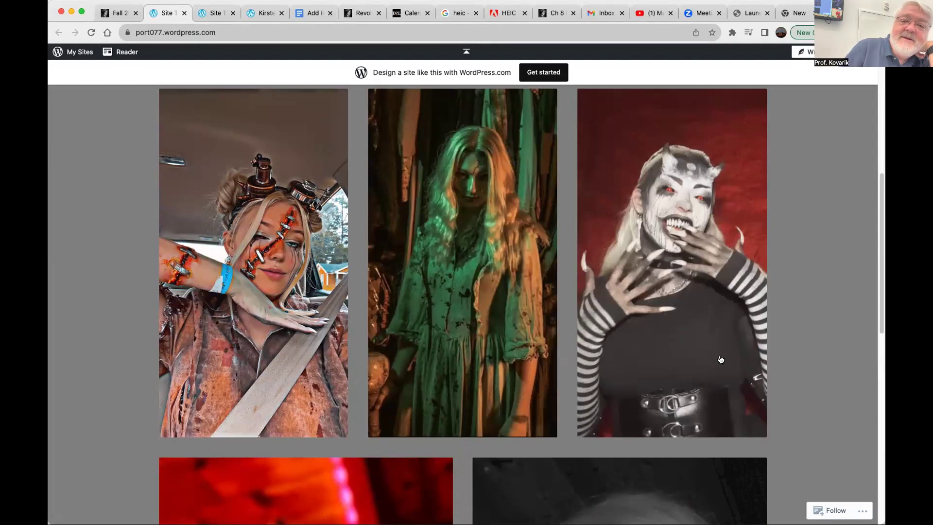
{"action": "scroll", "coordinate": [675, 297], "scroll_direction": "up", "scroll_amount": 3}
{"action": "scroll", "coordinate": [673, 292], "scroll_direction": "up", "scroll_amount": 5}
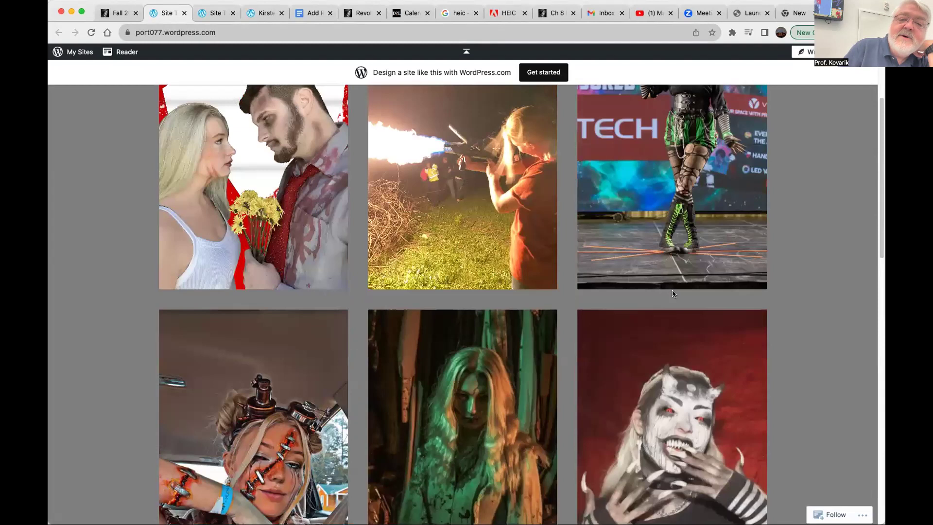
{"action": "scroll", "coordinate": [673, 291], "scroll_direction": "down", "scroll_amount": 5}
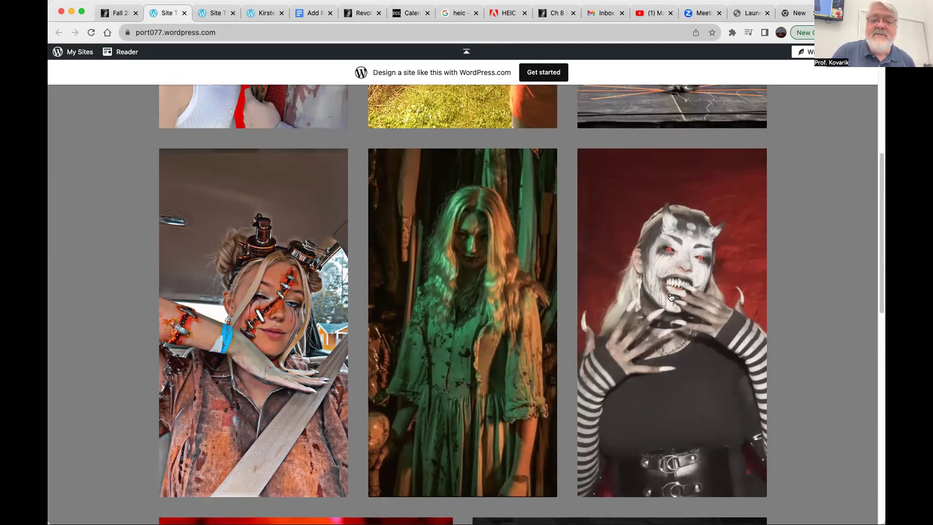
{"action": "left_click", "coordinate": [679, 256]}
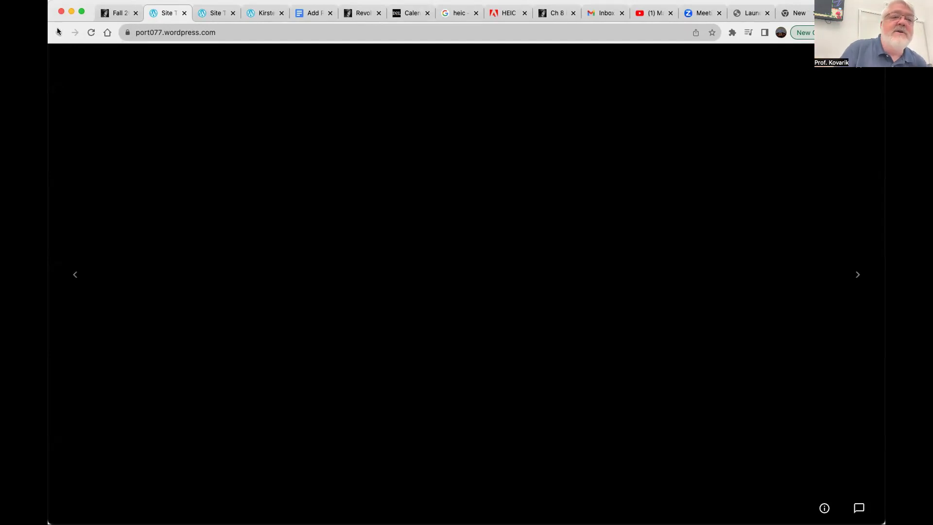
{"action": "left_click", "coordinate": [115, 12]}
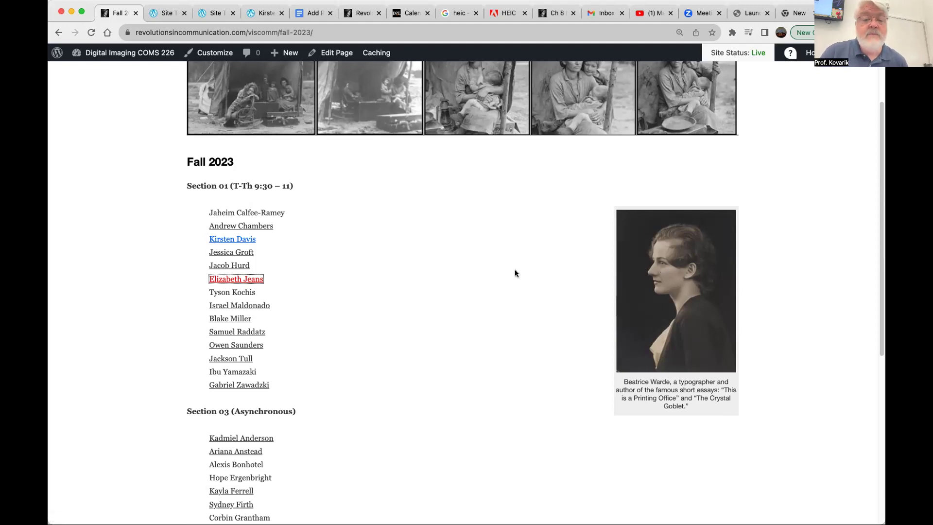
Read Beatrice Warde's essay "This is a Printing Office" from the Fall 2023 page's design links and return to that page.
{"action": "scroll", "coordinate": [461, 329], "scroll_direction": "down", "scroll_amount": 6}
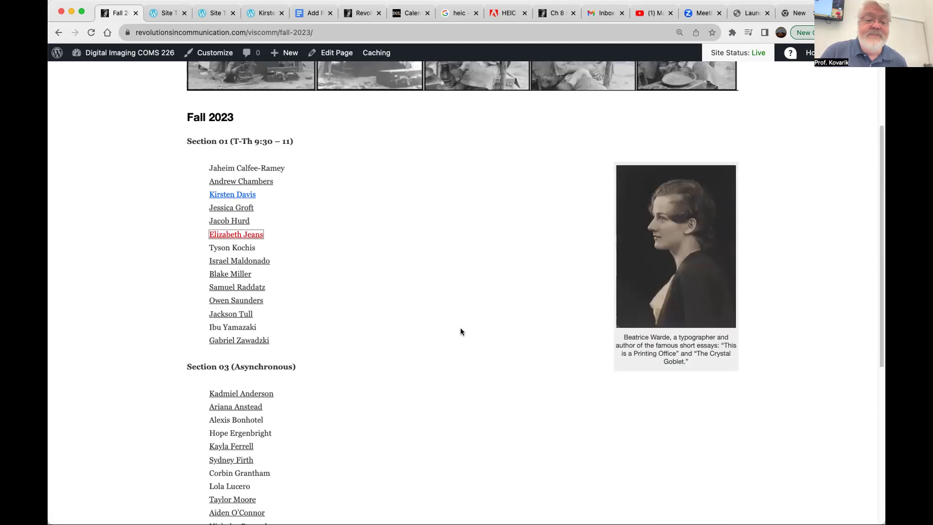
{"action": "left_click", "coordinate": [288, 432]}
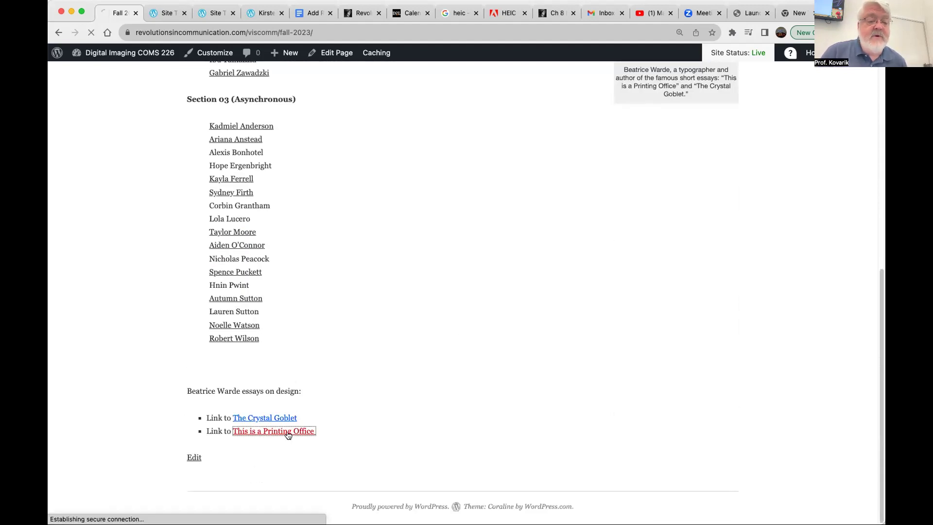
{"action": "scroll", "coordinate": [254, 386], "scroll_direction": "down", "scroll_amount": 7}
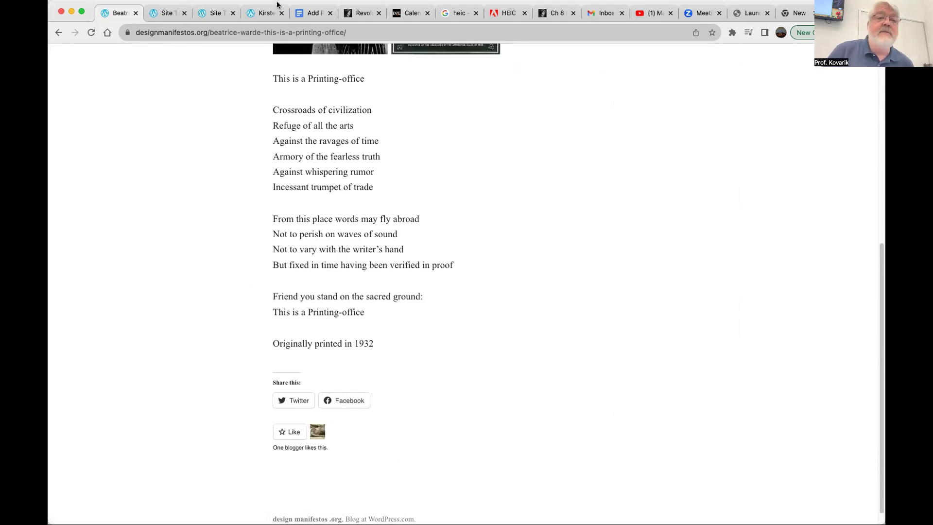
{"action": "left_click", "coordinate": [59, 33]}
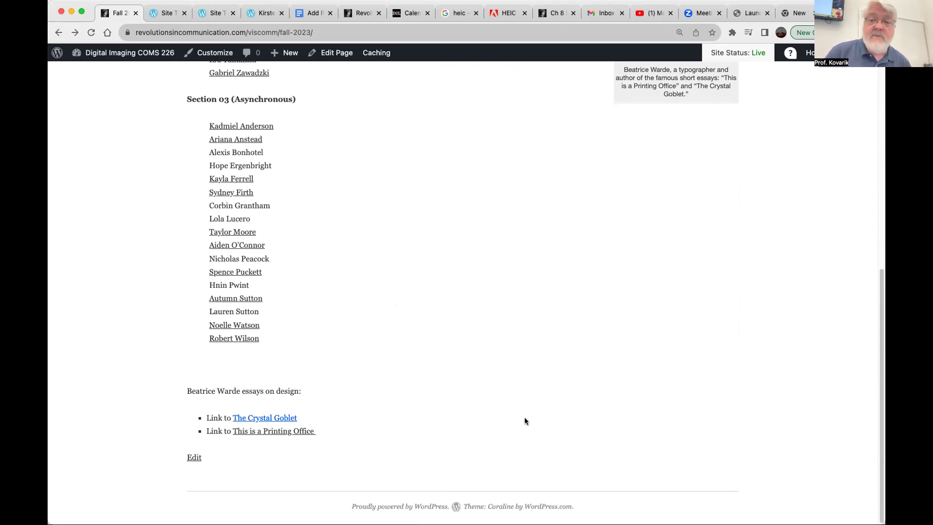
{"action": "scroll", "coordinate": [404, 251], "scroll_direction": "up", "scroll_amount": 10}
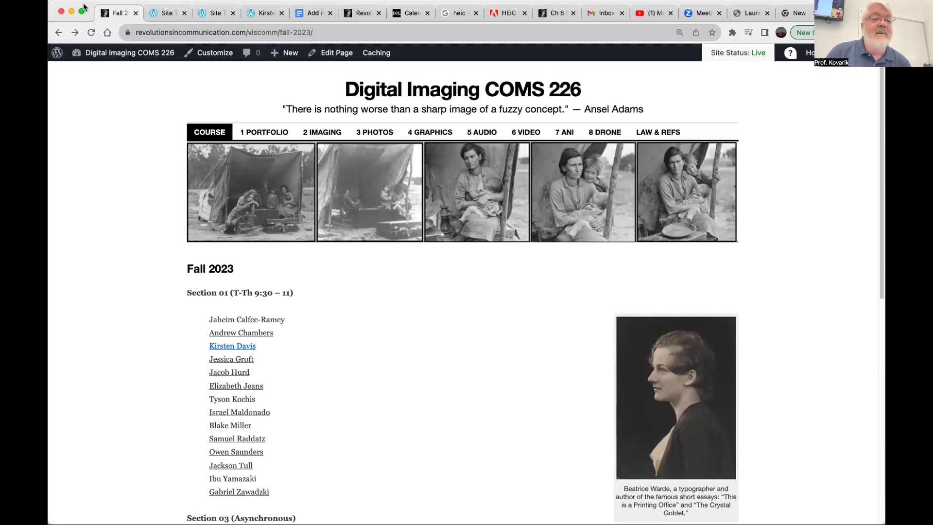
Open the Fall 2023 page for editing, show its HTML code, and select the Beatrice Warde image caption block.
{"action": "left_click", "coordinate": [333, 54]}
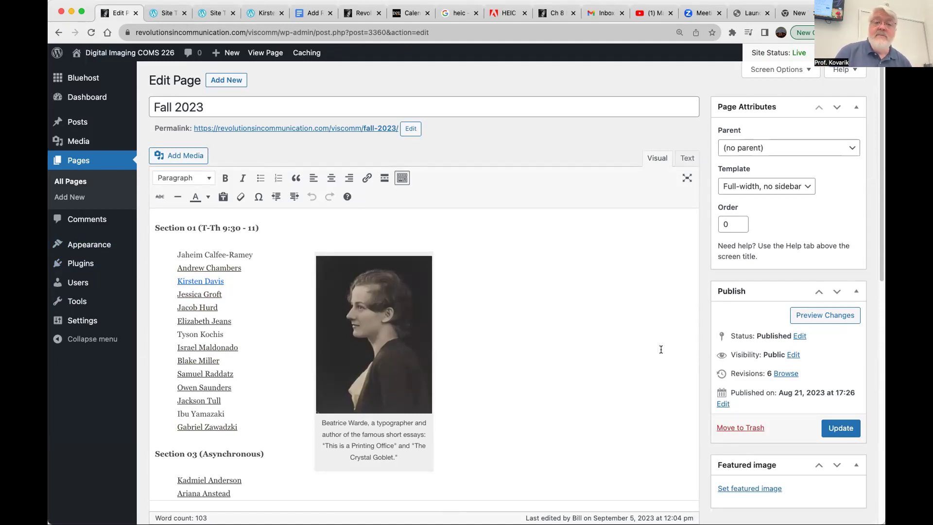
{"action": "left_click", "coordinate": [681, 160]}
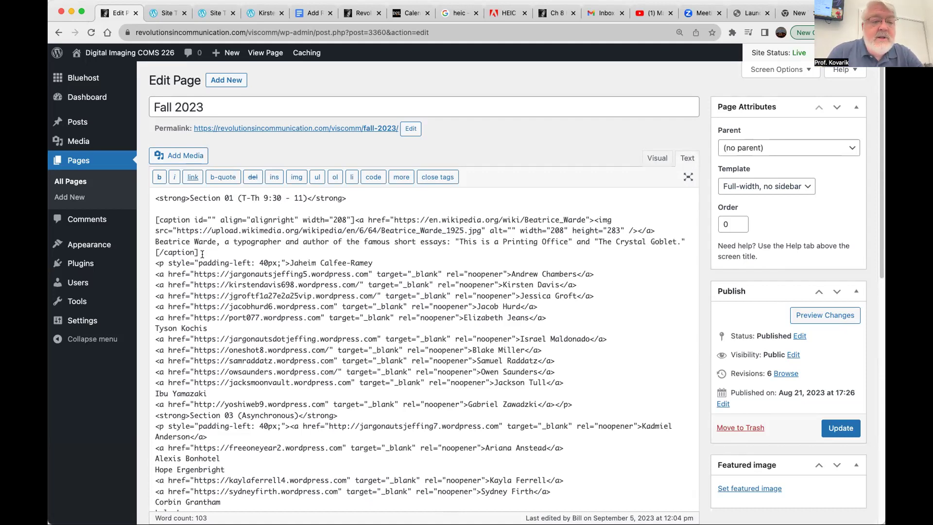
{"action": "left_click_drag", "start_coordinate": [199, 253], "coordinate": [138, 223]}
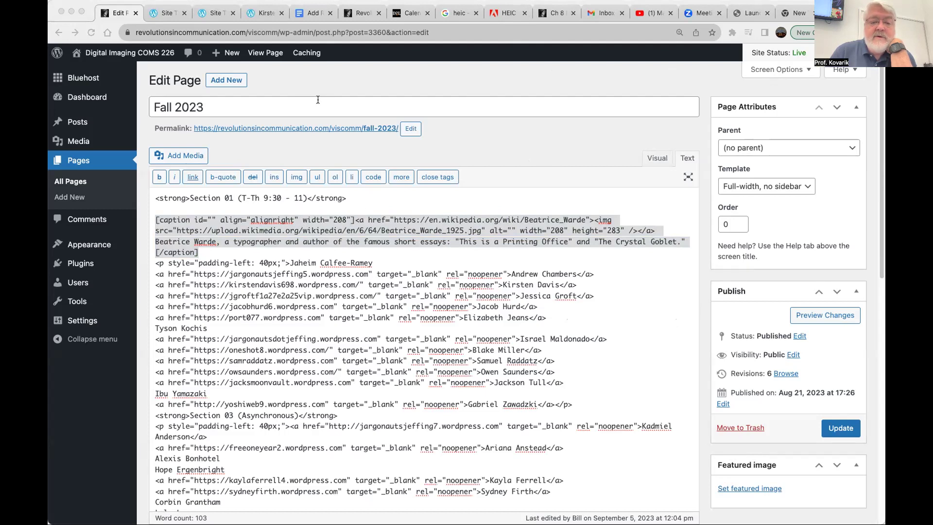
Switch to the Word document holding the copied caption code and enlarge all of its text to 28 points.
{"action": "key", "text": "super+Tab"}
{"action": "left_click_drag", "start_coordinate": [558, 222], "coordinate": [293, 159]}
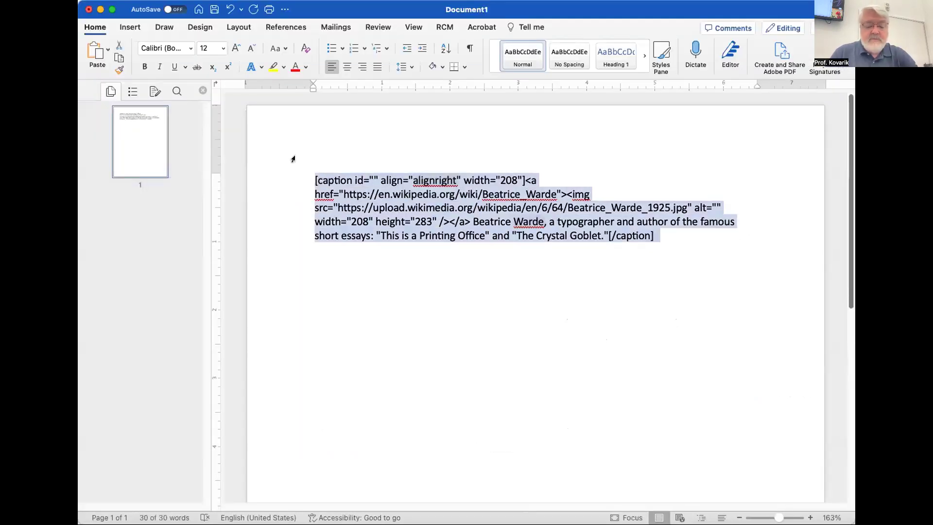
{"action": "key", "text": "super+shift+period"}
{"action": "key", "text": "super+shift+period"}
{"action": "key", "text": "super+shift+period"}
{"action": "key", "text": "super+shift+period"}
{"action": "key", "text": "super+shift+period"}
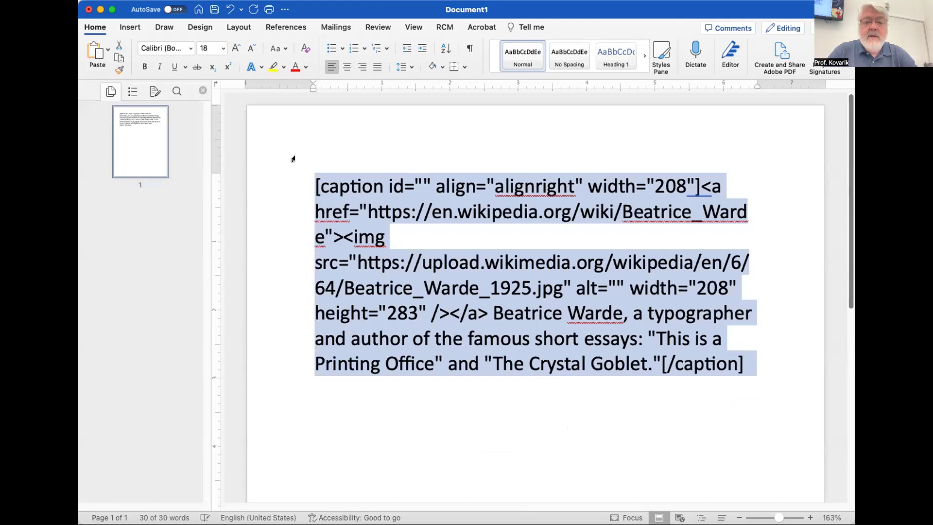
{"action": "key", "text": "super+shift+period"}
{"action": "key", "text": "super+shift+period"}
{"action": "key", "text": "super+shift+period"}
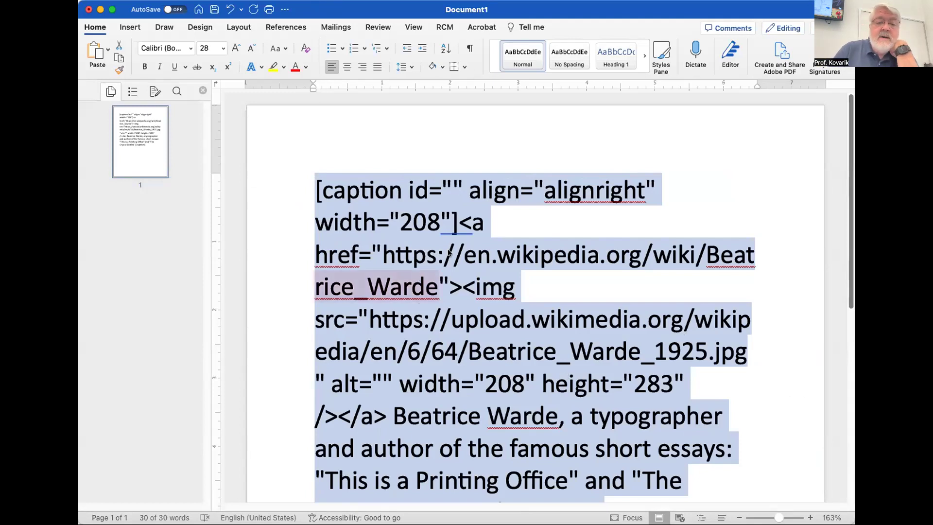
Separate the opening [caption] tag from the link code with a blank line and highlight that tag.
{"action": "left_click", "coordinate": [517, 221]}
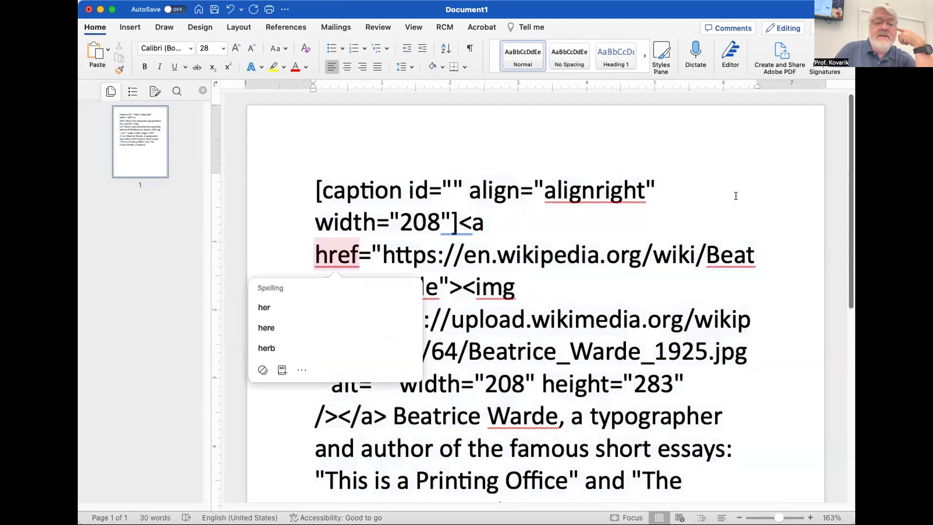
{"action": "left_click", "coordinate": [716, 175]}
{"action": "left_click", "coordinate": [464, 221]}
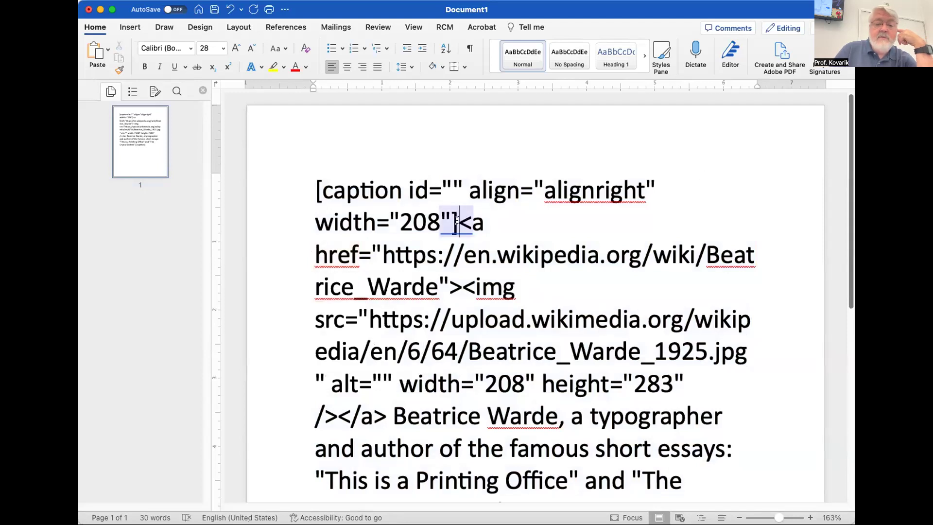
{"action": "key", "text": "Return"}
{"action": "key", "text": "Return"}
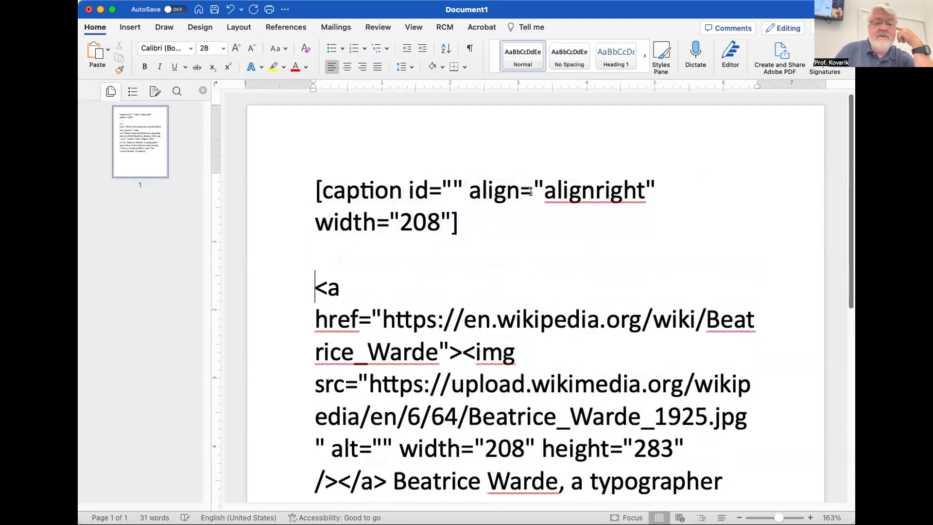
{"action": "left_click_drag", "start_coordinate": [310, 187], "coordinate": [457, 214]}
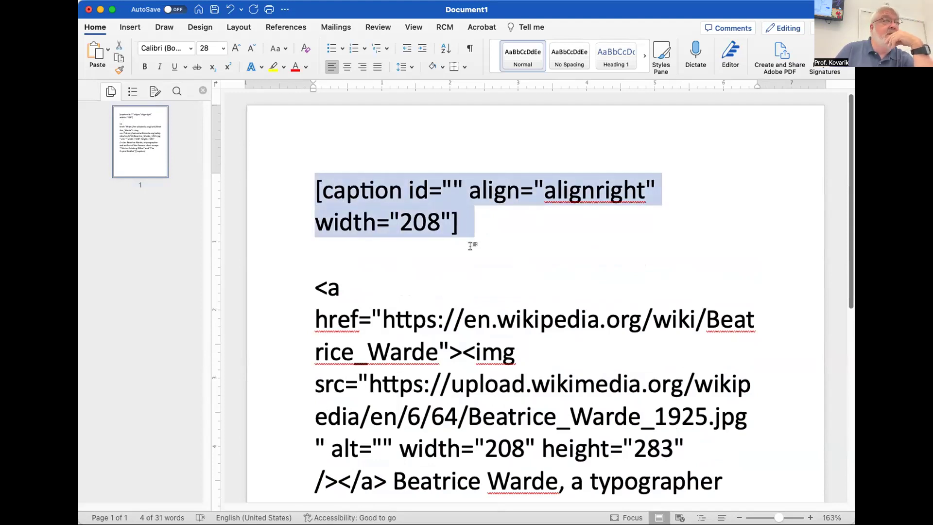
Separate the opening link tag from the <img tag with a blank line.
{"action": "left_click", "coordinate": [368, 289]}
{"action": "right_click", "coordinate": [335, 321]}
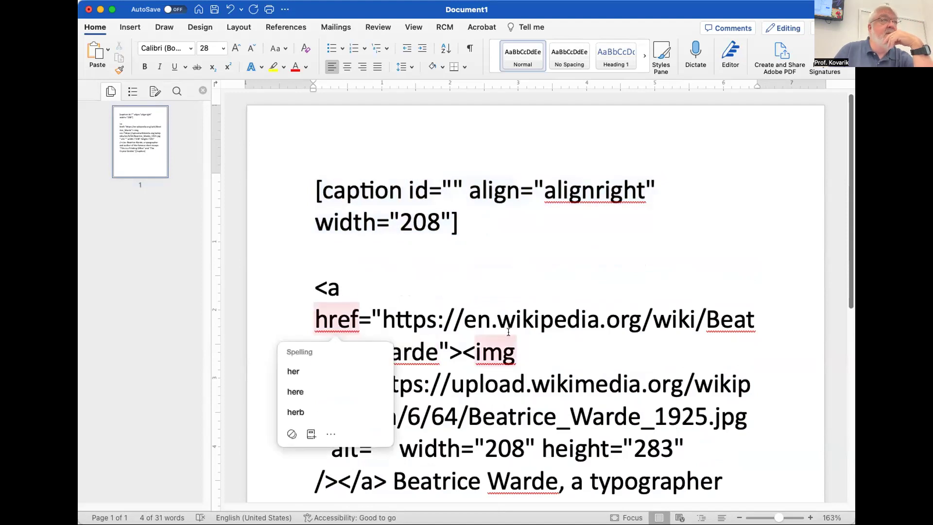
{"action": "left_click", "coordinate": [464, 353]}
{"action": "key", "text": "Return"}
{"action": "key", "text": "Return"}
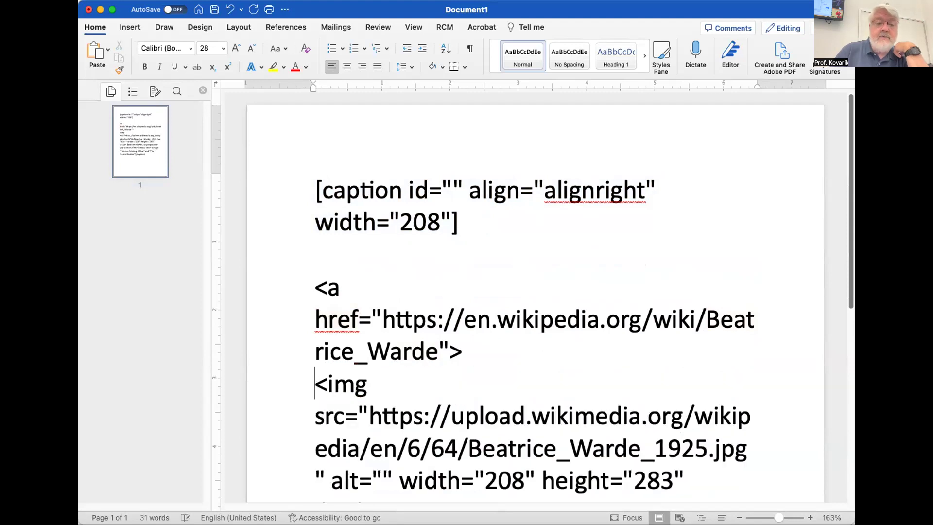
{"action": "left_click", "coordinate": [306, 323]}
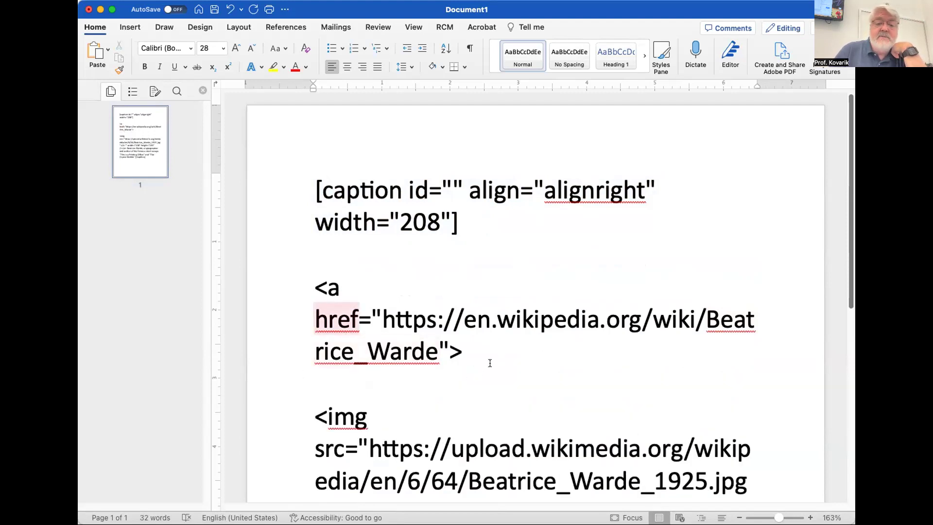
Extend the link paragraph's right indent and rejoin <a with href, breaking the URL after "wikipedia.org/".
{"action": "key", "text": "alt+F7"}
{"action": "key", "text": "Escape"}
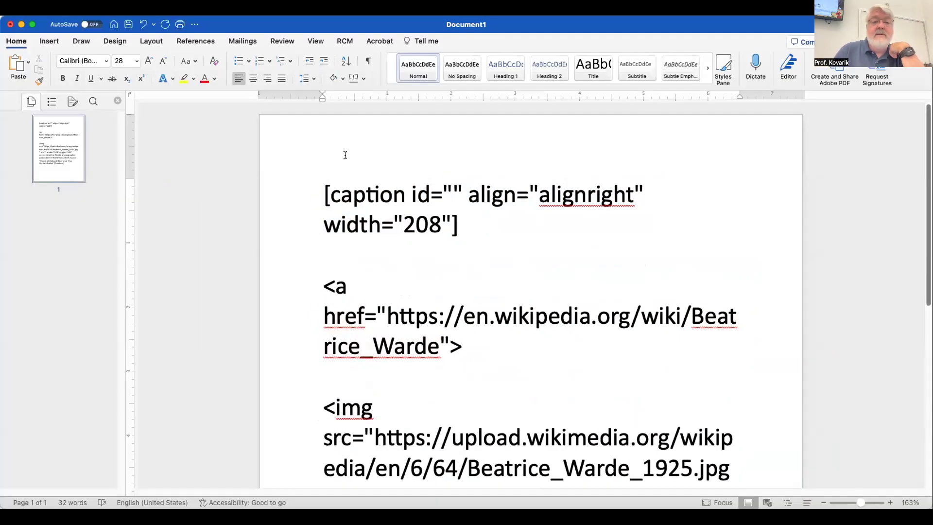
{"action": "mouse_move", "coordinate": [739, 96]}
{"action": "left_mouse_down"}
{"action": "mouse_move", "coordinate": [815, 99]}
{"action": "mouse_move", "coordinate": [792, 105]}
{"action": "left_mouse_up"}
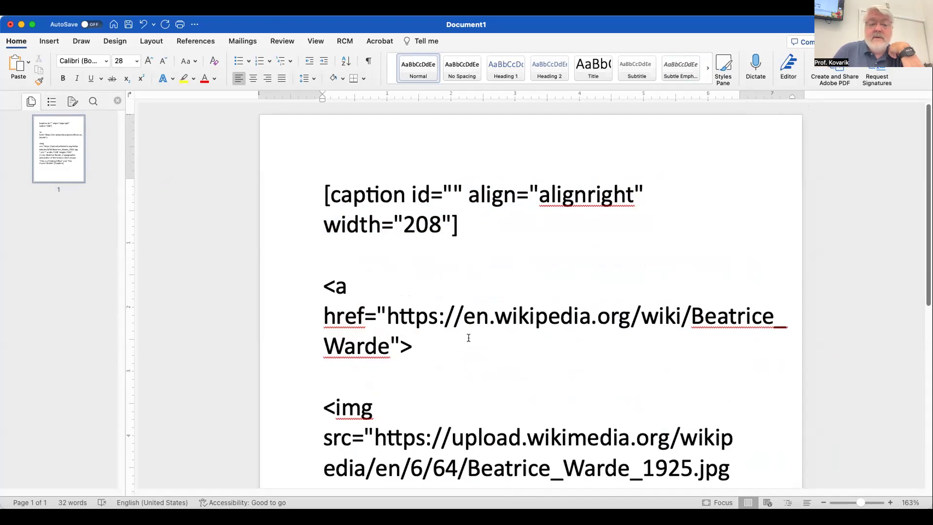
{"action": "left_click", "coordinate": [643, 316]}
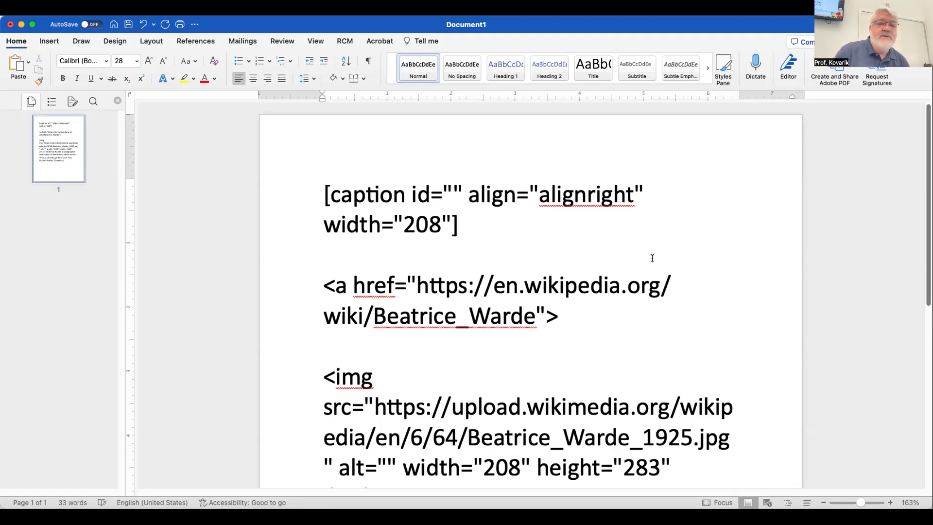
Highlight the parts of the opening link tag: its opening bracket, the space after <a, the href attribute and the closing bracket.
{"action": "left_click_drag", "start_coordinate": [323, 287], "coordinate": [330, 288]}
{"action": "left_click_drag", "start_coordinate": [539, 315], "coordinate": [610, 328]}
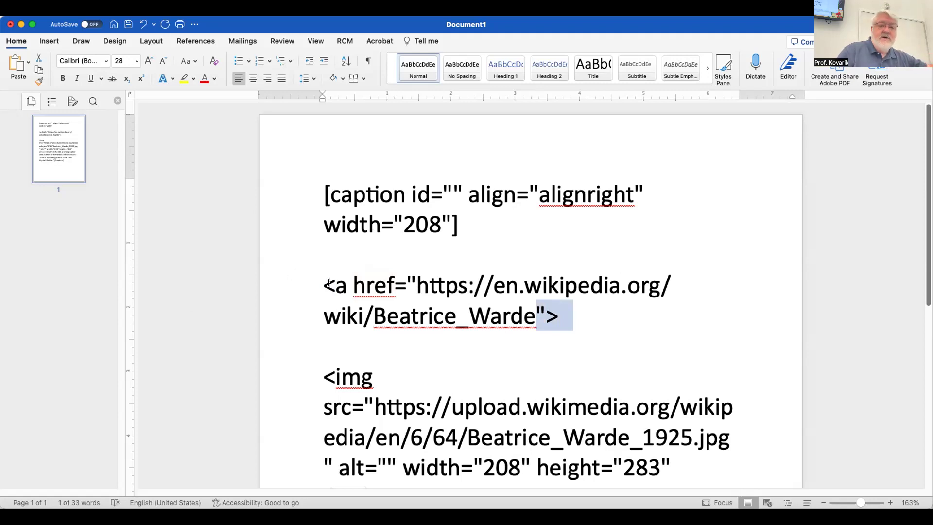
{"action": "left_click_drag", "start_coordinate": [321, 287], "coordinate": [335, 287]}
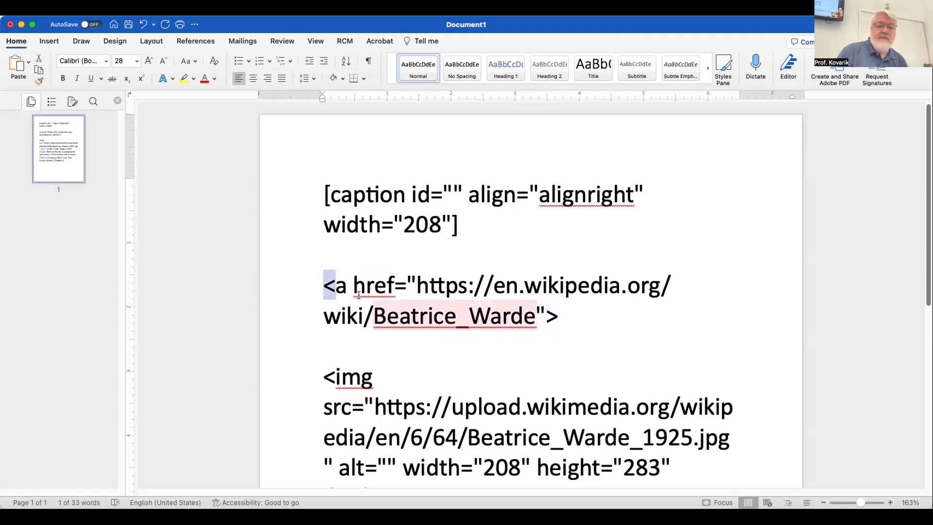
{"action": "left_click_drag", "start_coordinate": [542, 313], "coordinate": [573, 314]}
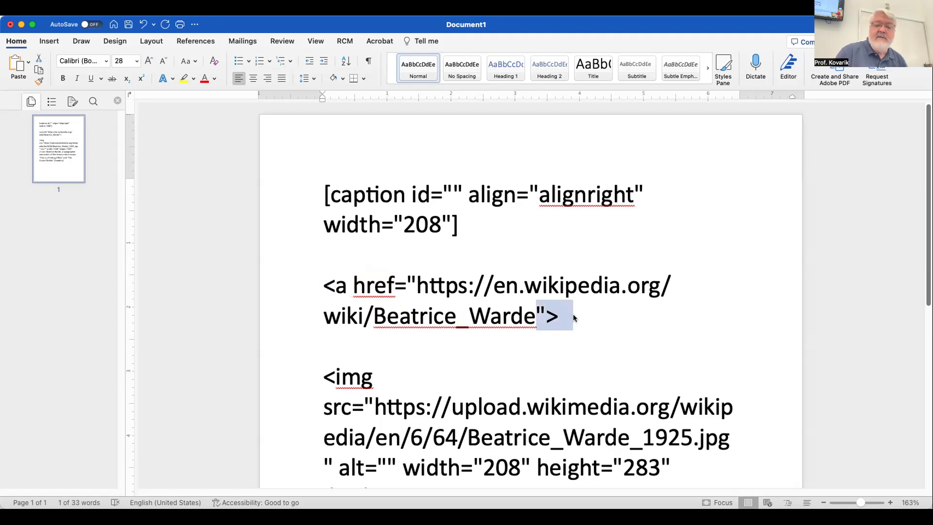
{"action": "left_click", "coordinate": [575, 315]}
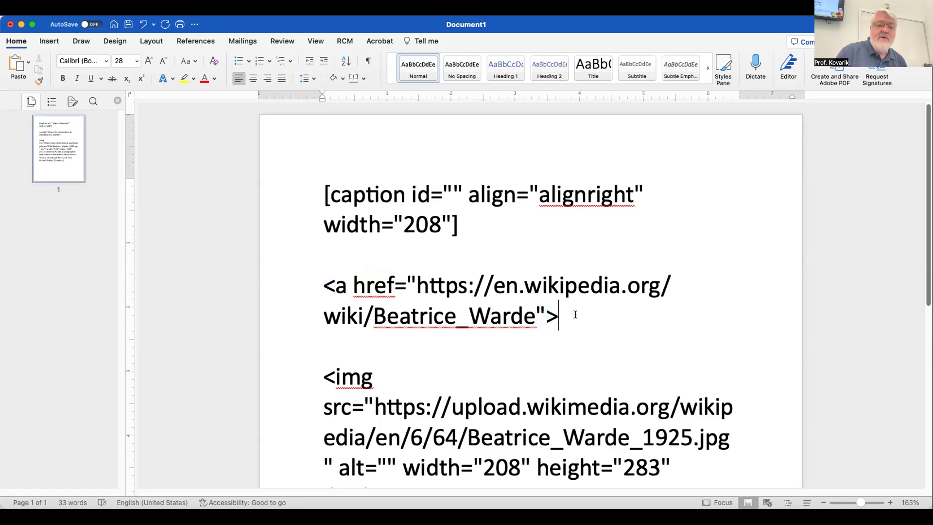
{"action": "left_click_drag", "start_coordinate": [346, 286], "coordinate": [353, 286]}
{"action": "left_click", "coordinate": [627, 331]}
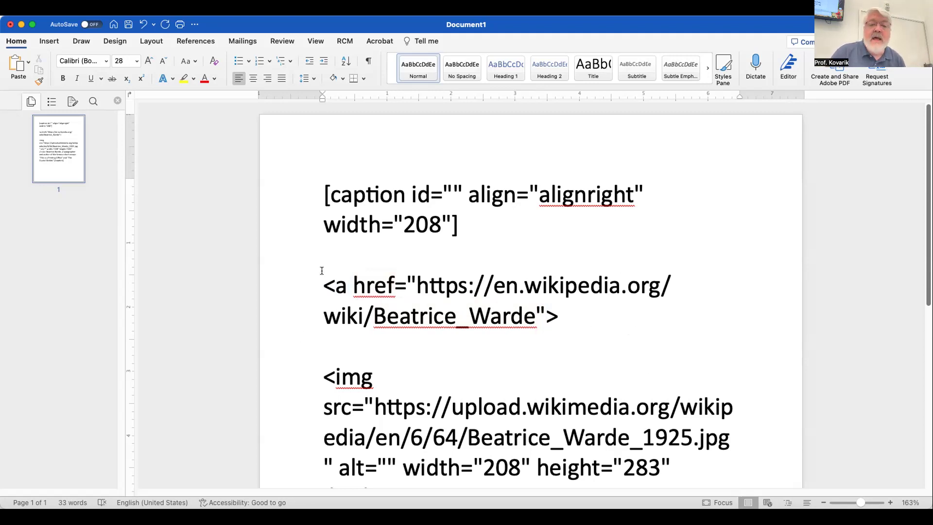
{"action": "left_click", "coordinate": [353, 285]}
{"action": "left_click_drag", "start_coordinate": [352, 285], "coordinate": [544, 310]}
{"action": "left_click", "coordinate": [572, 315]}
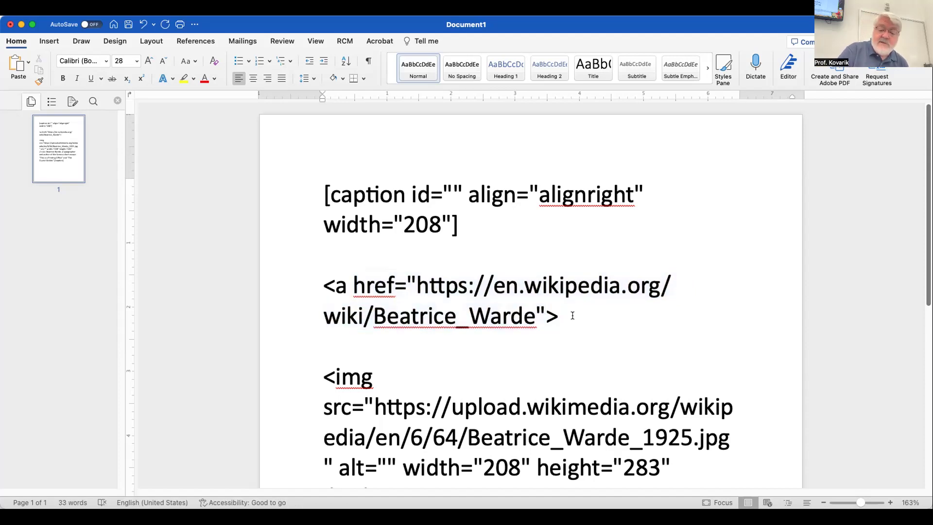
Demonstrate a closed link by adding "xxxxxxxxxxx </a>" after the opening link tag, and delete that sample text again.
{"action": "type", "text": "xxxxx"}
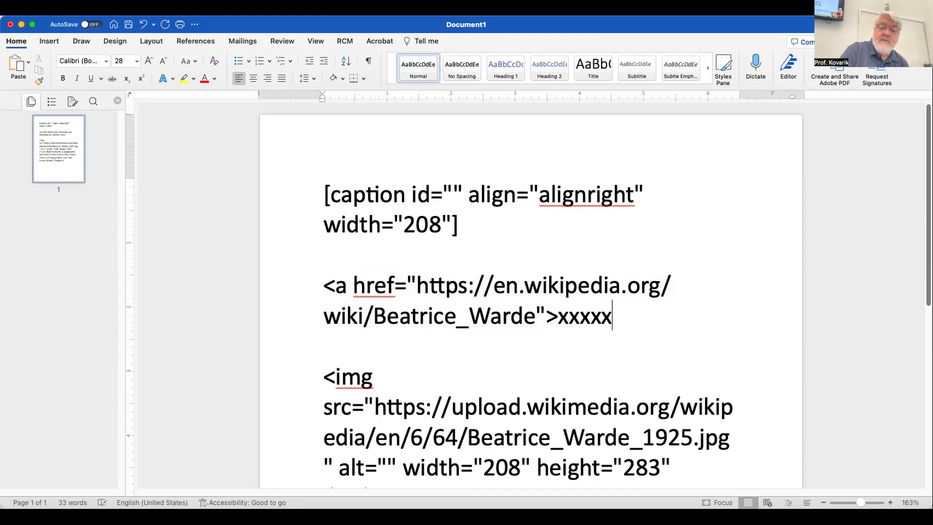
{"action": "type", "text": "xxxxxx"}
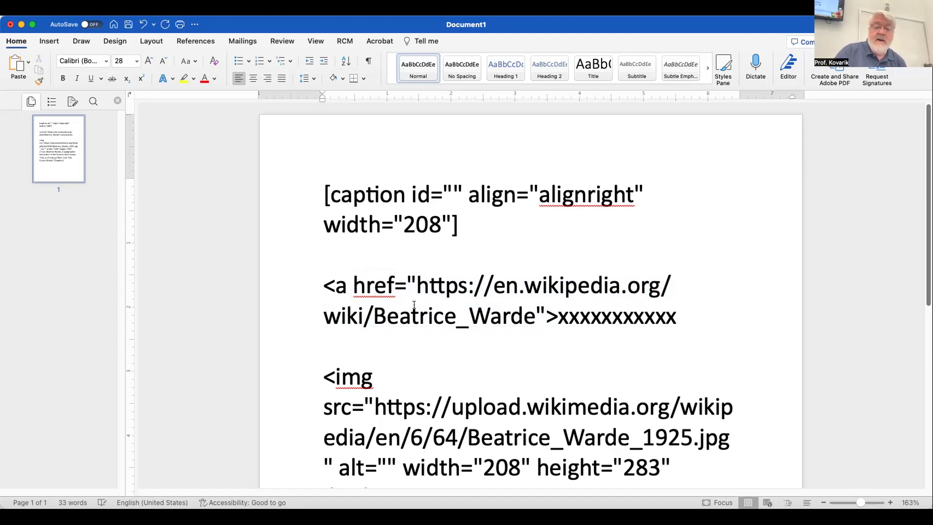
{"action": "type", "text": " </a?"}
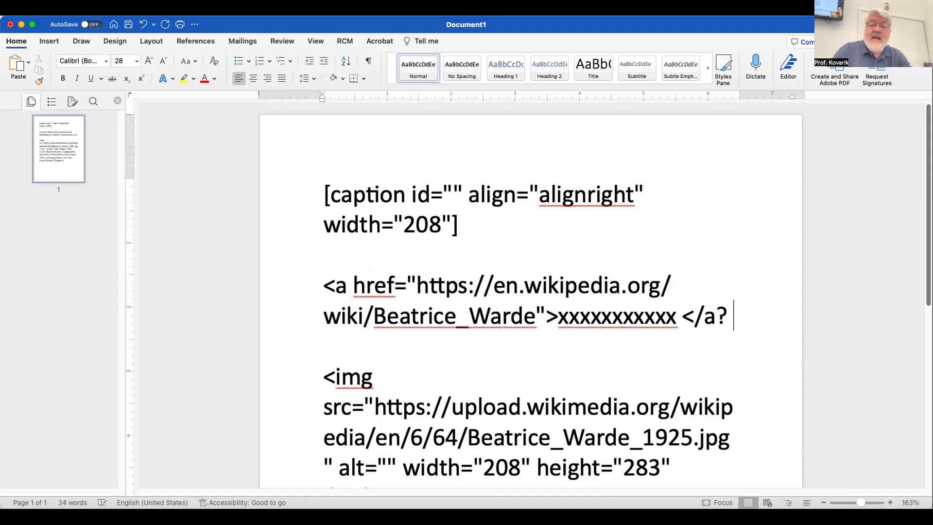
{"action": "key", "text": "BackSpace"}
{"action": "key", "text": "BackSpace"}
{"action": "type", "text": ">"}
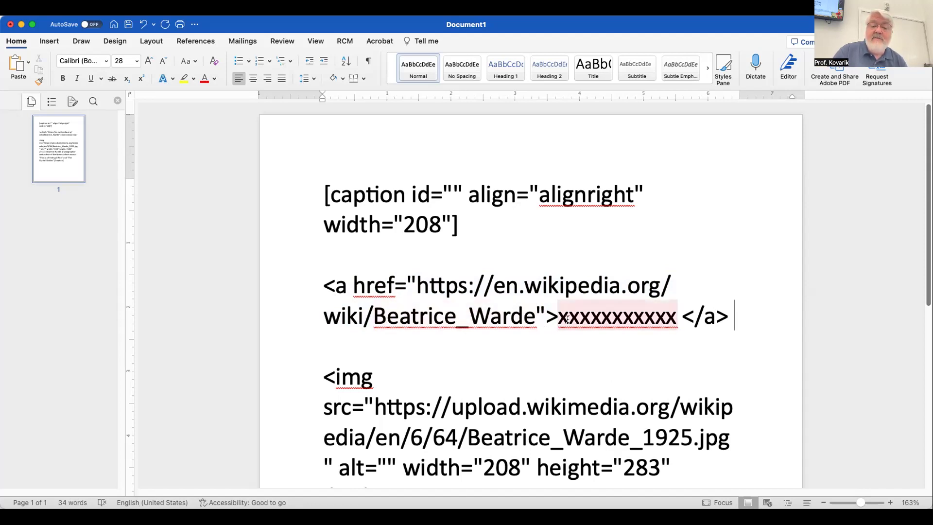
{"action": "left_click_drag", "start_coordinate": [558, 316], "coordinate": [748, 321]}
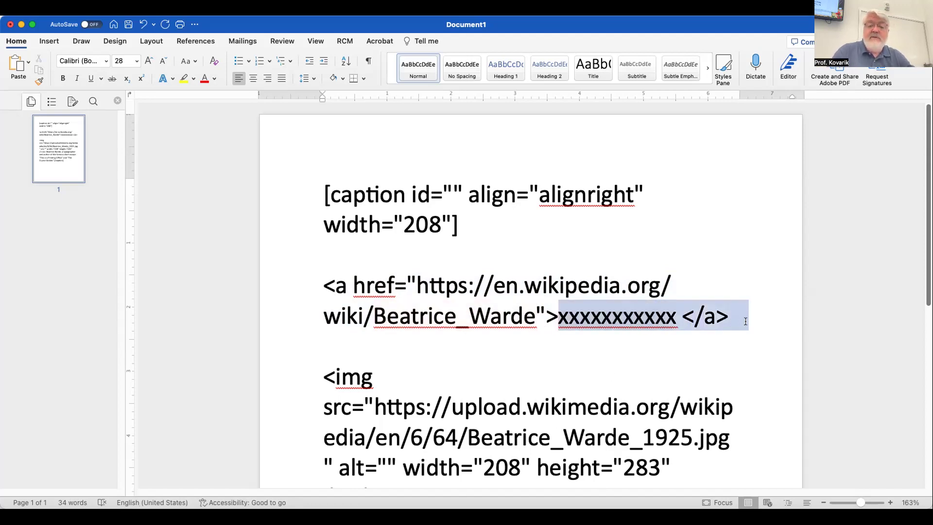
{"action": "key", "text": "BackSpace"}
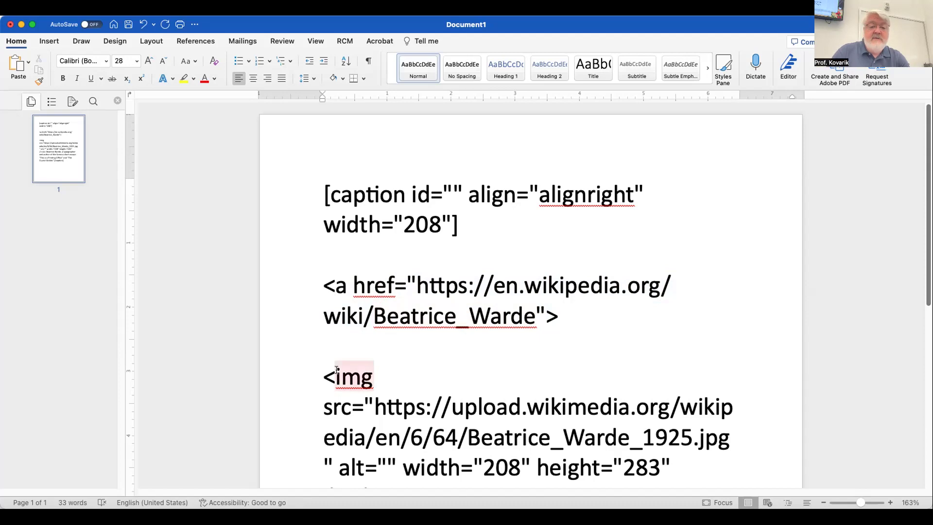
Join the src attribute onto the <img line and break the image URL after "wikimedia.org/".
{"action": "left_click", "coordinate": [304, 378]}
{"action": "left_click", "coordinate": [434, 341]}
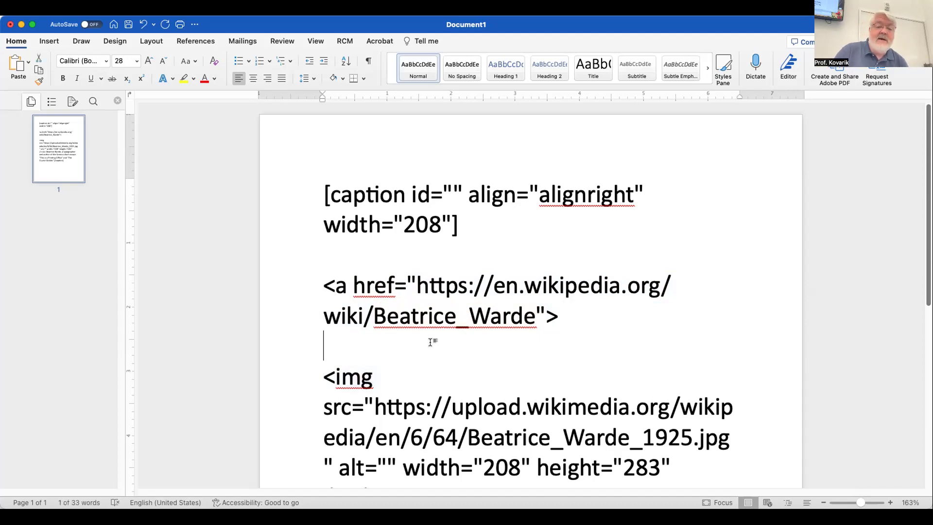
{"action": "left_click", "coordinate": [382, 379]}
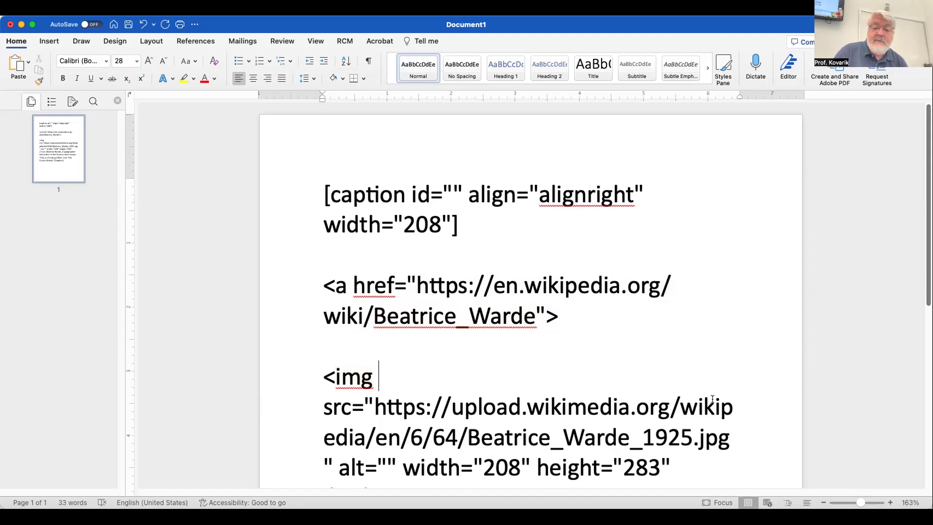
{"action": "key", "text": "Delete"}
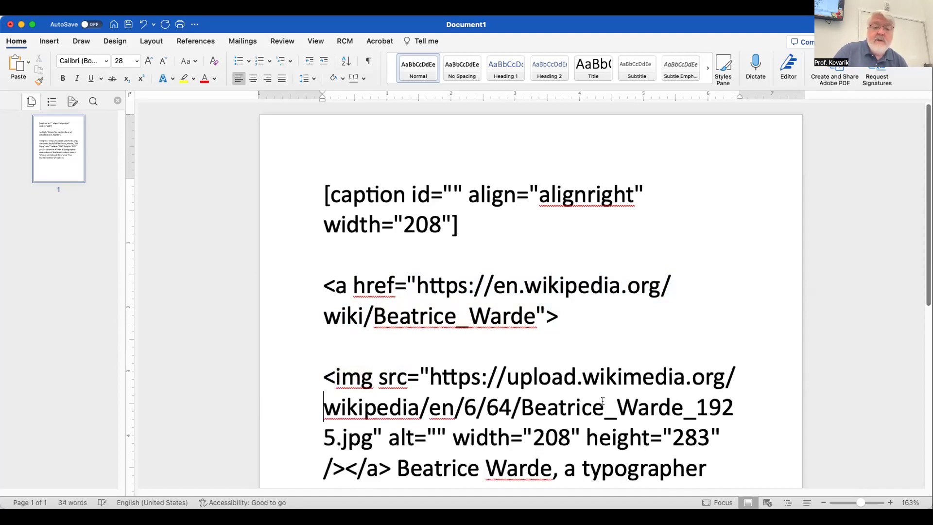
Highlight the space between img and src and the matching space between <a and href.
{"action": "double_click", "coordinate": [375, 380]}
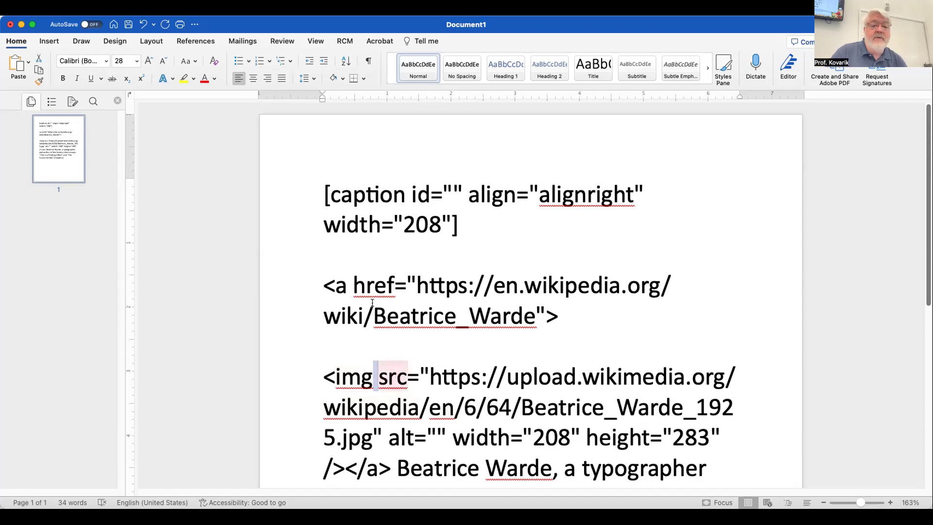
{"action": "double_click", "coordinate": [350, 291]}
{"action": "double_click", "coordinate": [374, 381]}
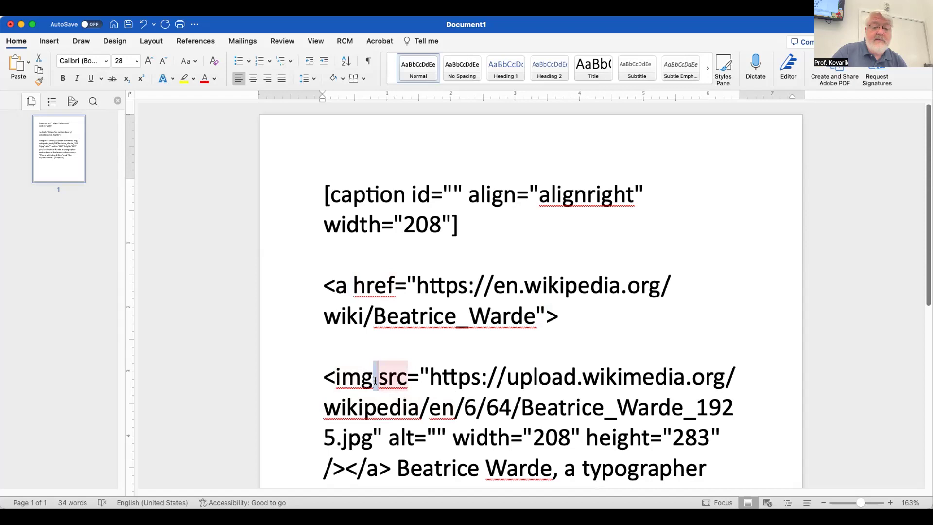
Set the closing </a> tag apart with blank lines from the image tag before it and the caption text after it.
{"action": "scroll", "coordinate": [432, 416], "scroll_direction": "down", "scroll_amount": 2}
{"action": "scroll", "coordinate": [433, 416], "scroll_direction": "down", "scroll_amount": 6}
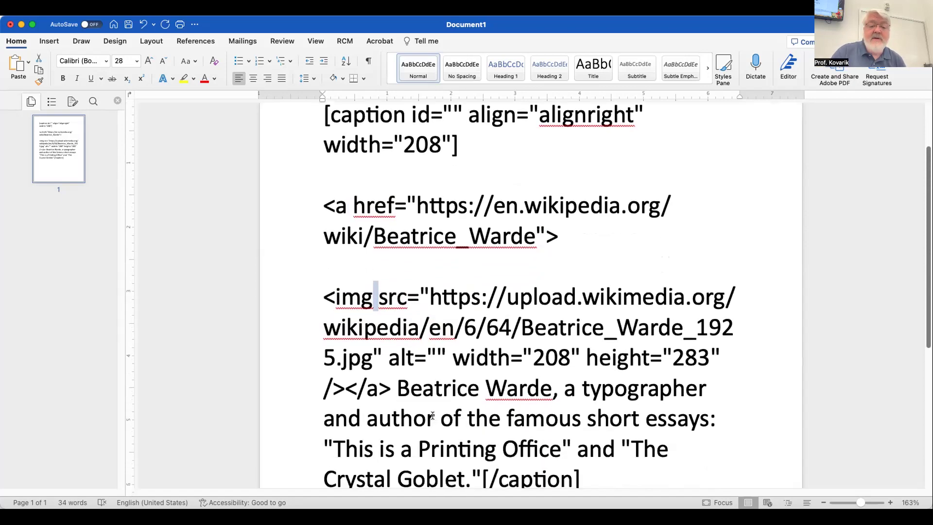
{"action": "left_click", "coordinate": [397, 301]}
{"action": "left_click", "coordinate": [346, 300]}
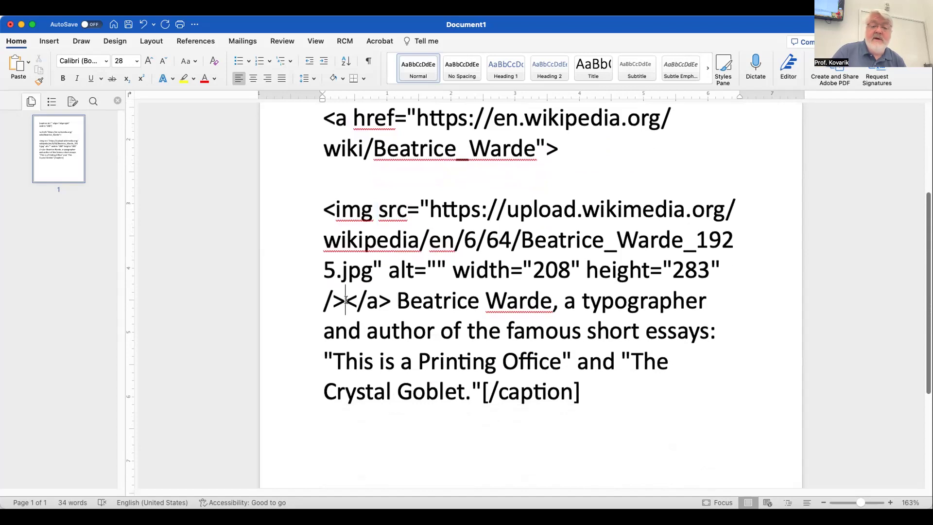
{"action": "key", "text": "Return"}
{"action": "key", "text": "Return"}
{"action": "key", "text": "Return"}
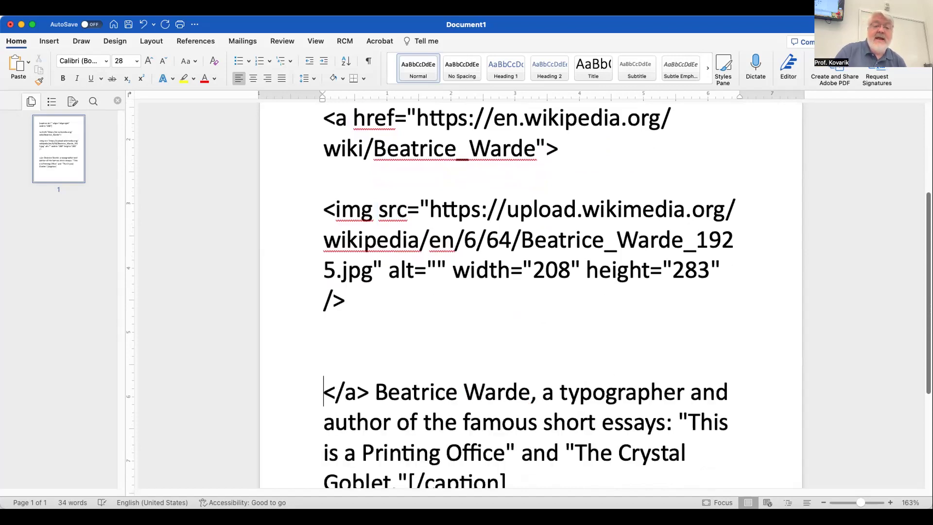
{"action": "left_click", "coordinate": [374, 394]}
{"action": "key", "text": "Return"}
{"action": "key", "text": "Return"}
{"action": "key", "text": "Return"}
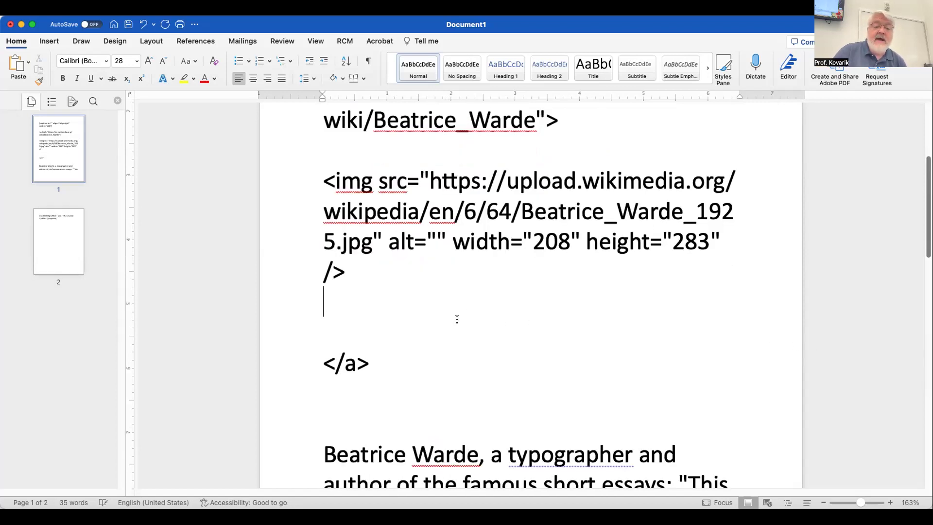
Highlight the isolated closing </a> tag and point out the gap between it and the image tag.
{"action": "triple_click", "coordinate": [374, 362]}
{"action": "left_click", "coordinate": [364, 329]}
{"action": "left_click", "coordinate": [309, 354]}
{"action": "left_click", "coordinate": [452, 319]}
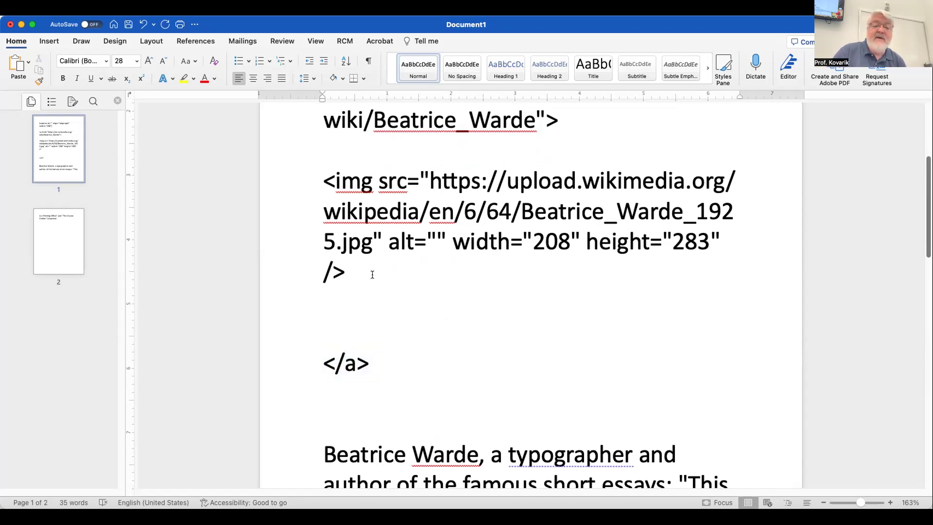
{"action": "left_click", "coordinate": [610, 128]}
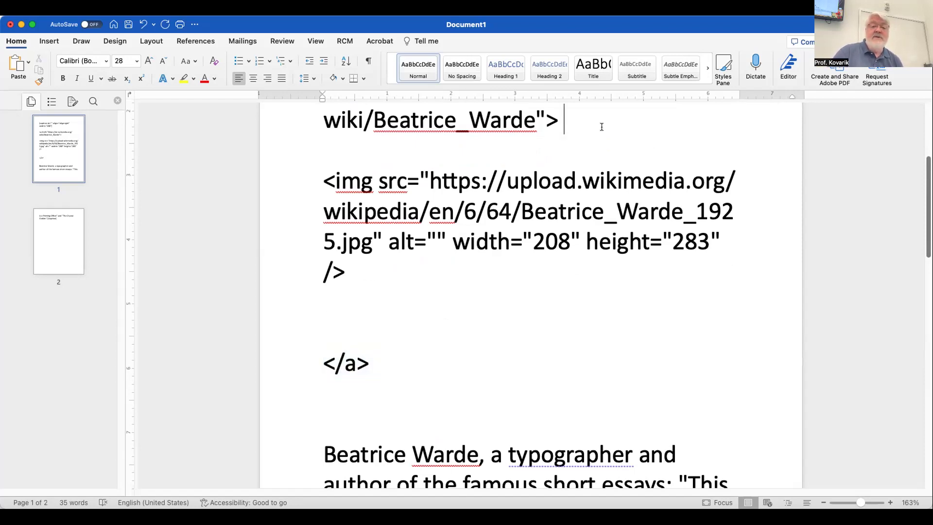
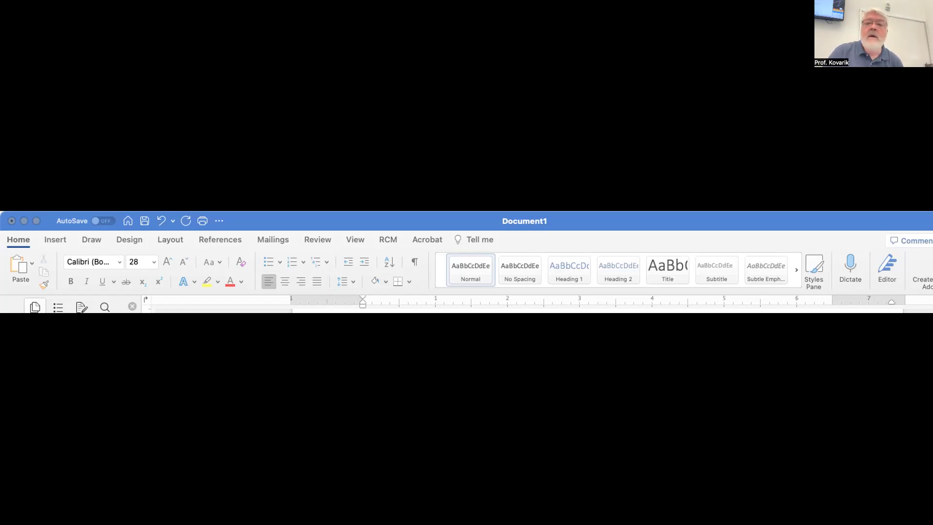
Switch to the browser and look over the "How to Format & Upload an Image" page for its image placeholders.
{"action": "left_click", "coordinate": [869, 237]}
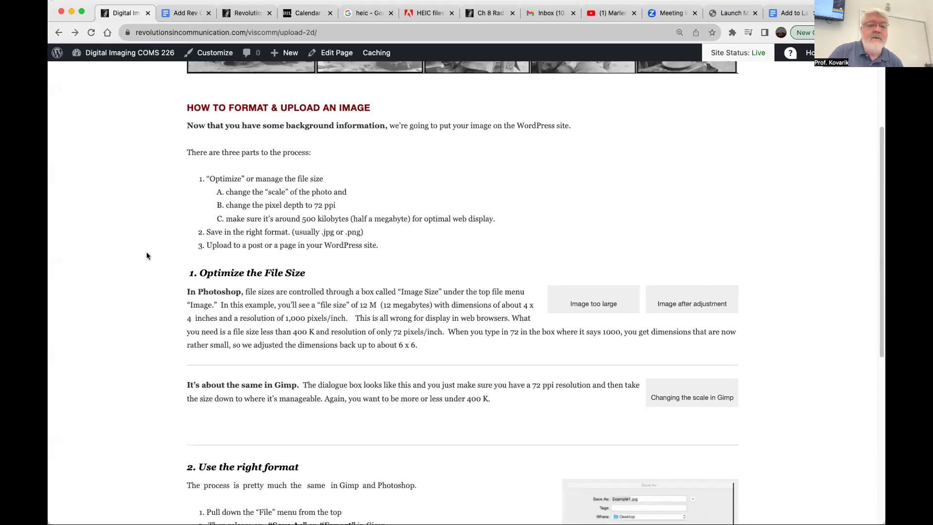
{"action": "scroll", "coordinate": [136, 296], "scroll_direction": "up", "scroll_amount": 3}
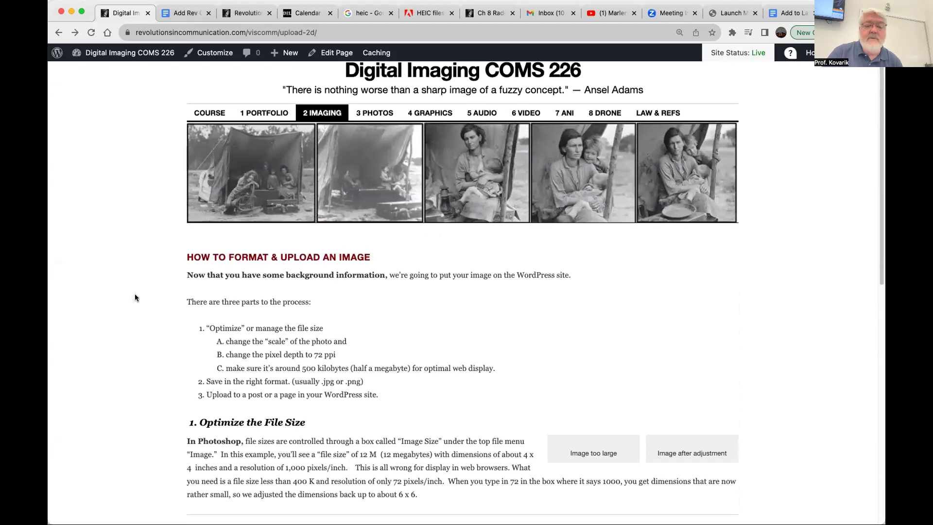
{"action": "scroll", "coordinate": [301, 297], "scroll_direction": "down", "scroll_amount": 3}
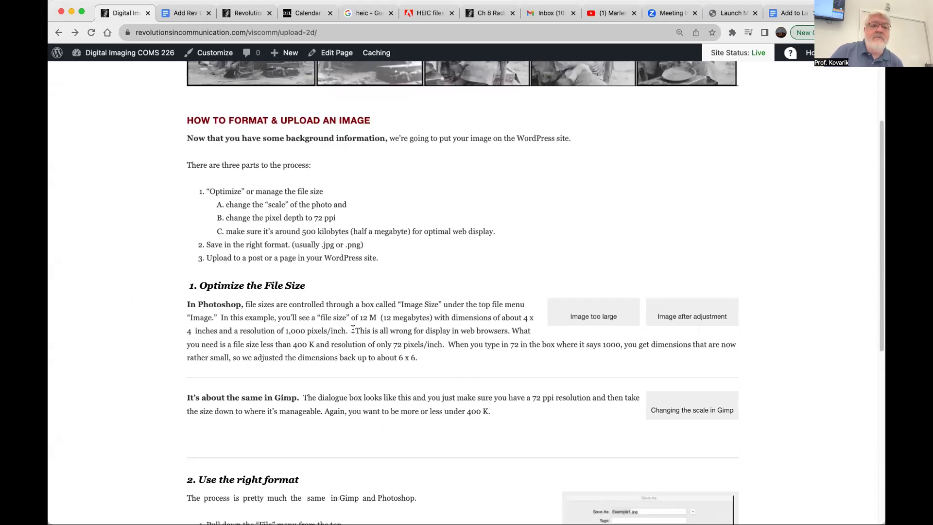
Open the page for editing, inspect the link URL in the "Image too large" image's details, and return to the published page.
{"action": "left_click", "coordinate": [341, 58]}
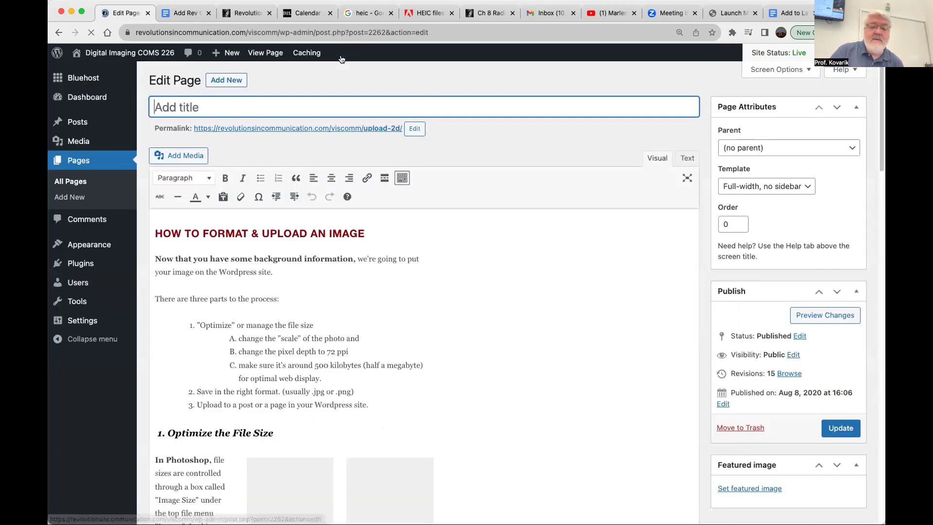
{"action": "scroll", "coordinate": [493, 359], "scroll_direction": "down", "scroll_amount": 5}
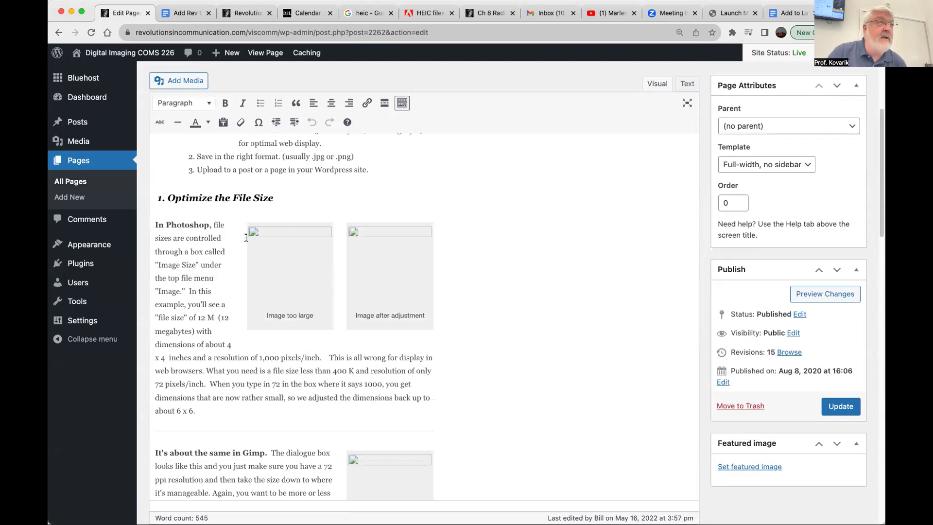
{"action": "left_click", "coordinate": [301, 233]}
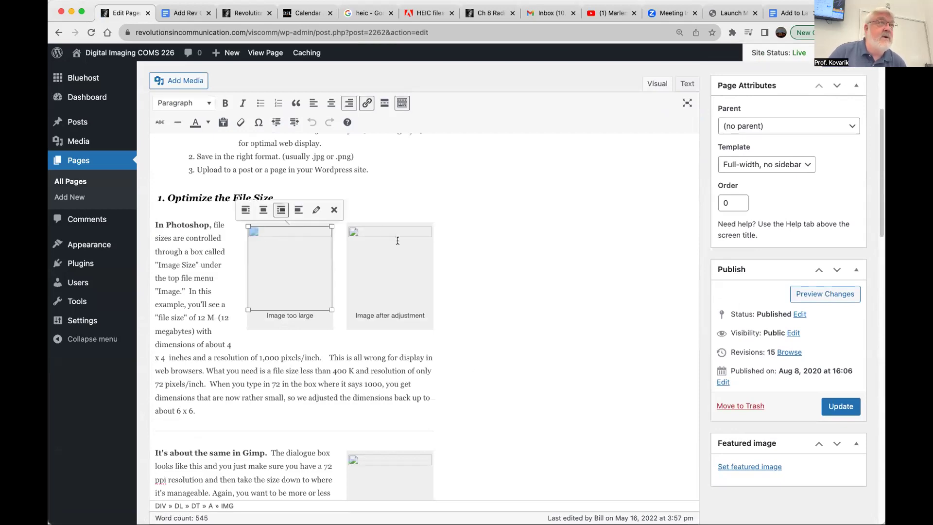
{"action": "left_click", "coordinate": [317, 212]}
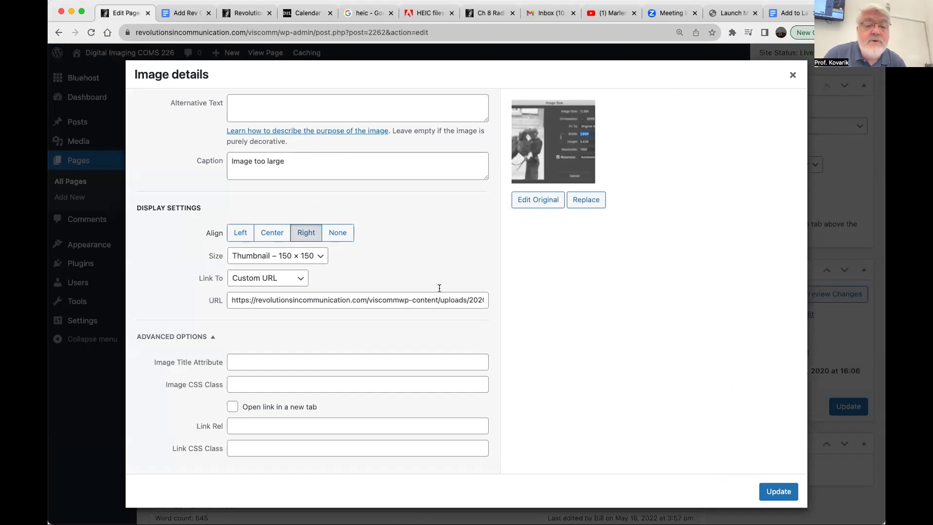
{"action": "left_click_drag", "start_coordinate": [417, 300], "coordinate": [491, 310]}
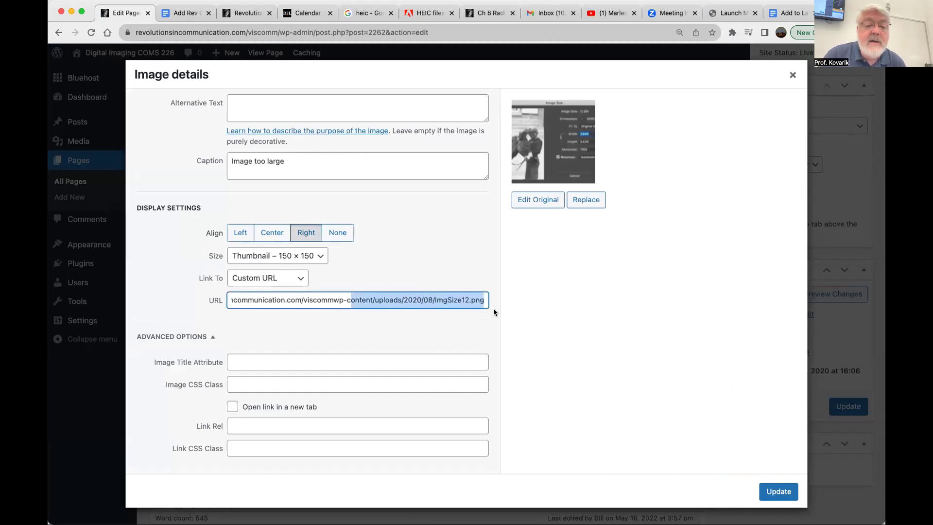
{"action": "left_click", "coordinate": [578, 303]}
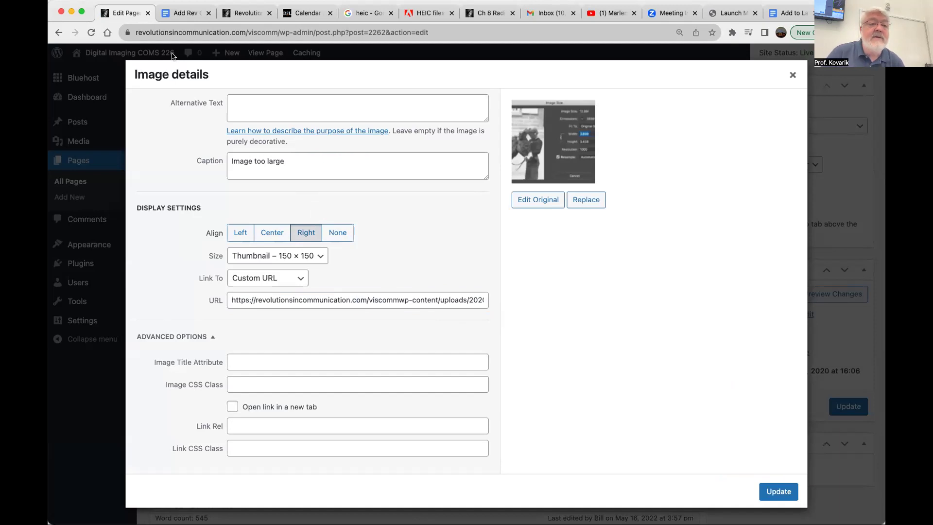
{"action": "left_click", "coordinate": [60, 34]}
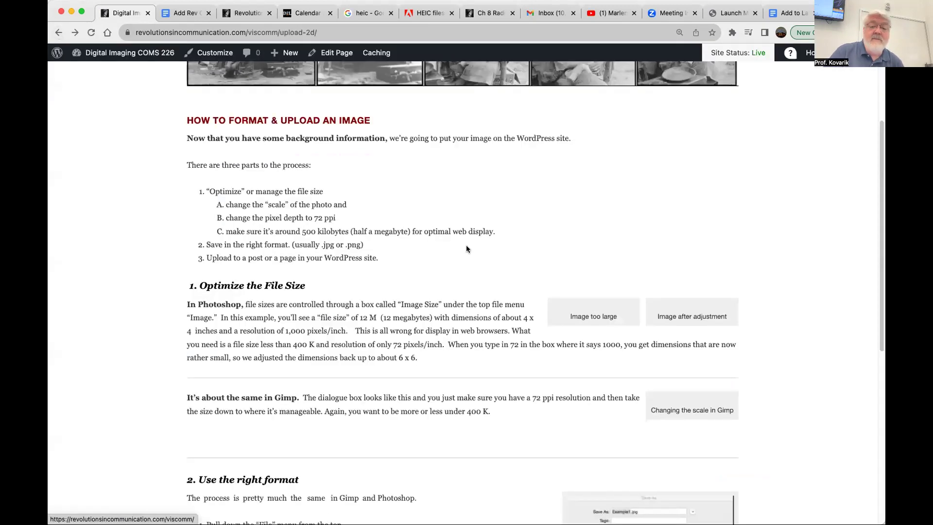
In the page's HTML, insert a slash between viscomm and wp-content in the ImgSize.160.png link href, update the page and view it.
{"action": "left_click", "coordinate": [346, 50]}
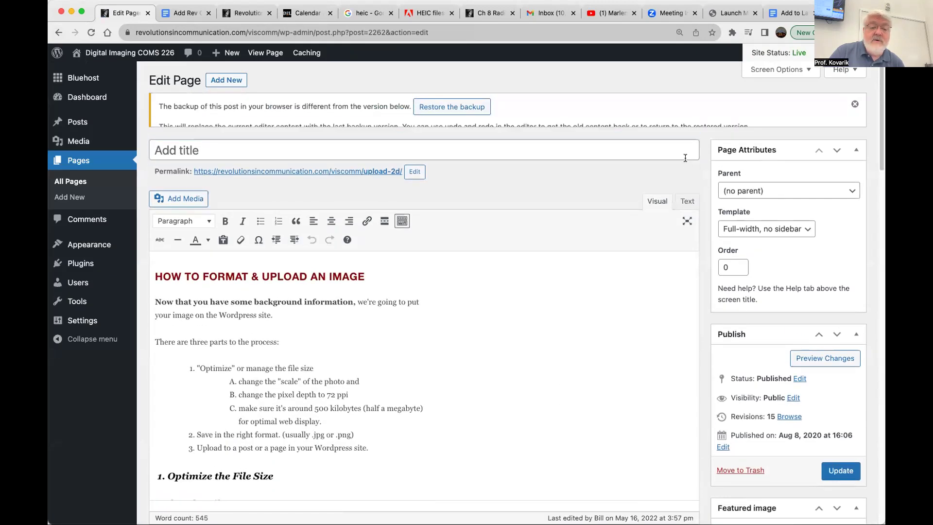
{"action": "left_click", "coordinate": [687, 216]}
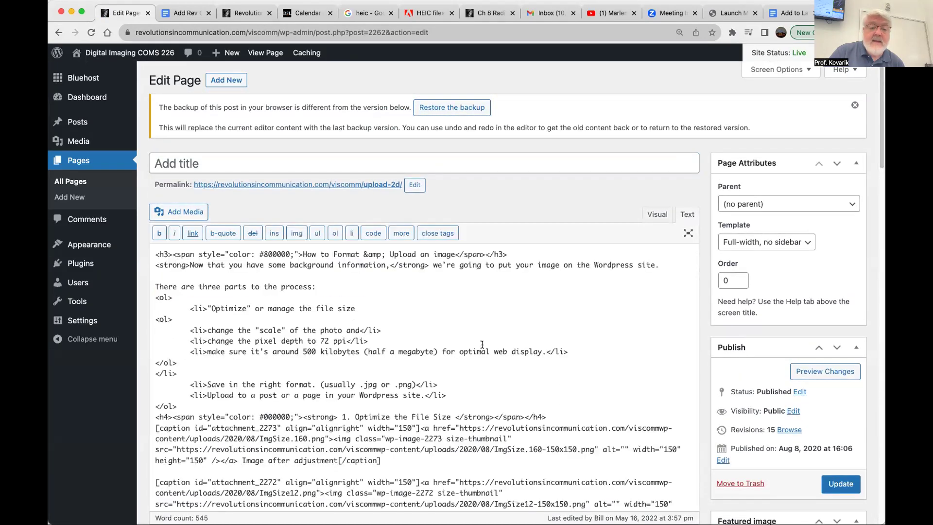
{"action": "scroll", "coordinate": [467, 351], "scroll_direction": "down", "scroll_amount": 6}
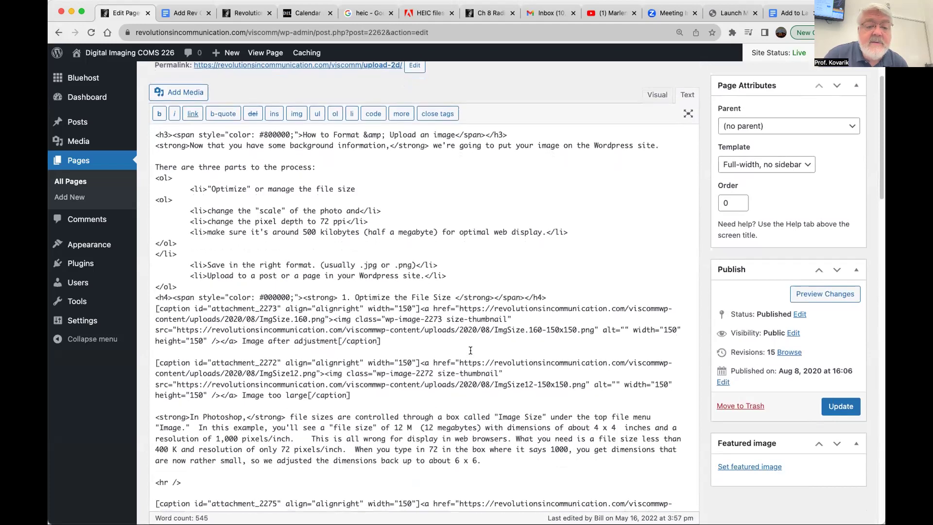
{"action": "scroll", "coordinate": [246, 349], "scroll_direction": "down", "scroll_amount": 1}
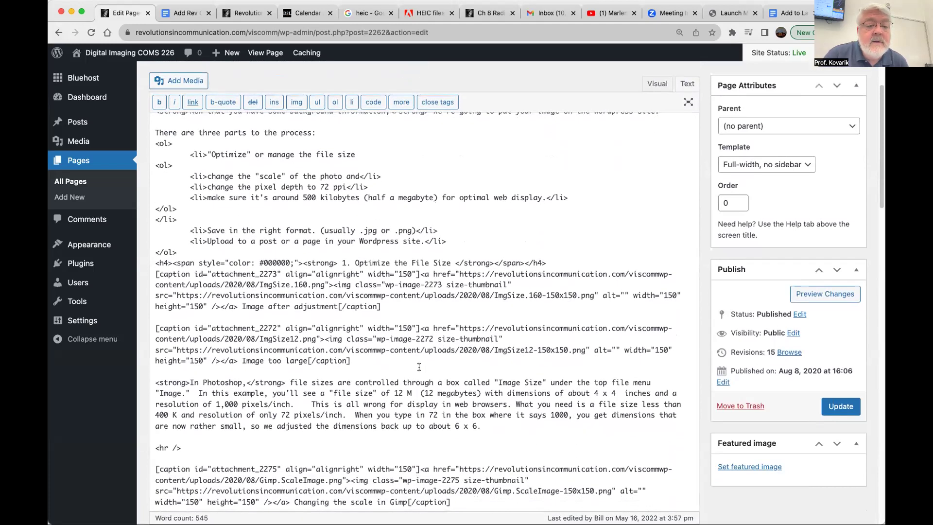
{"action": "left_click", "coordinate": [660, 274]}
{"action": "type", "text": "/"}
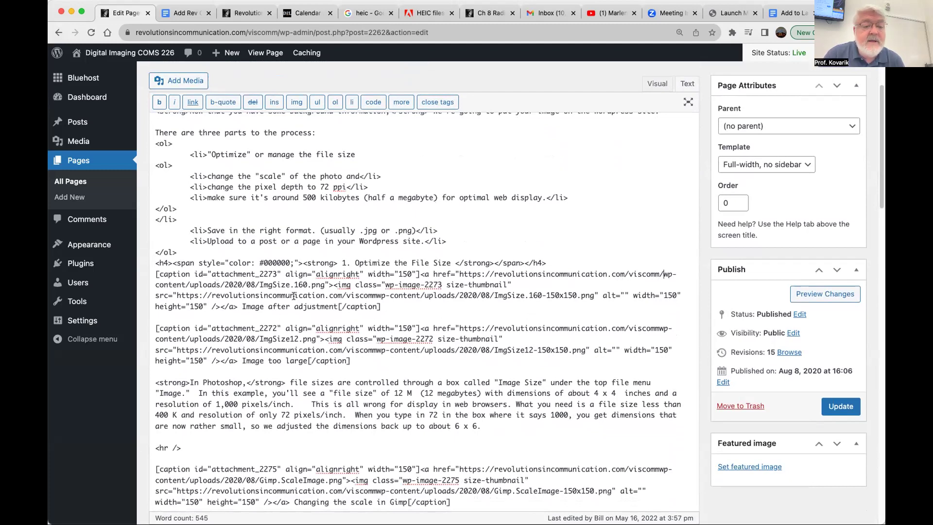
{"action": "left_click", "coordinate": [844, 409]}
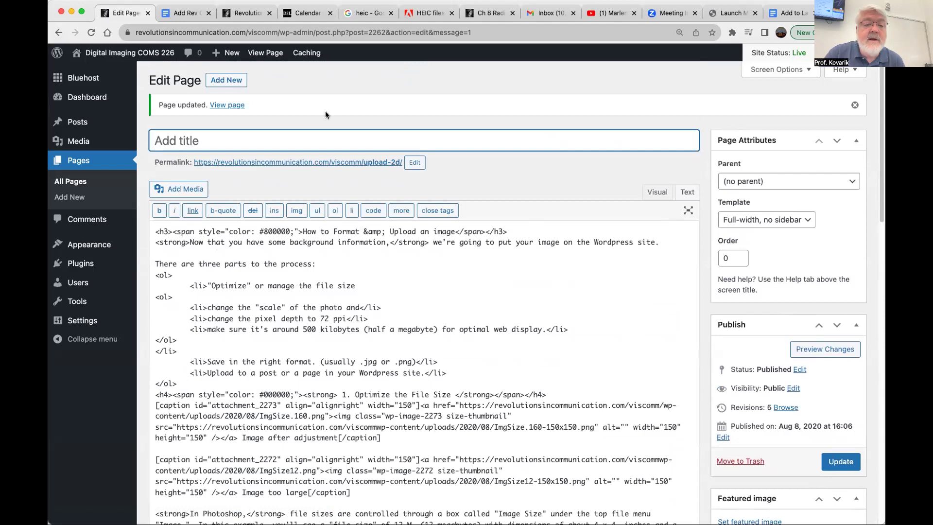
{"action": "left_click", "coordinate": [227, 105]}
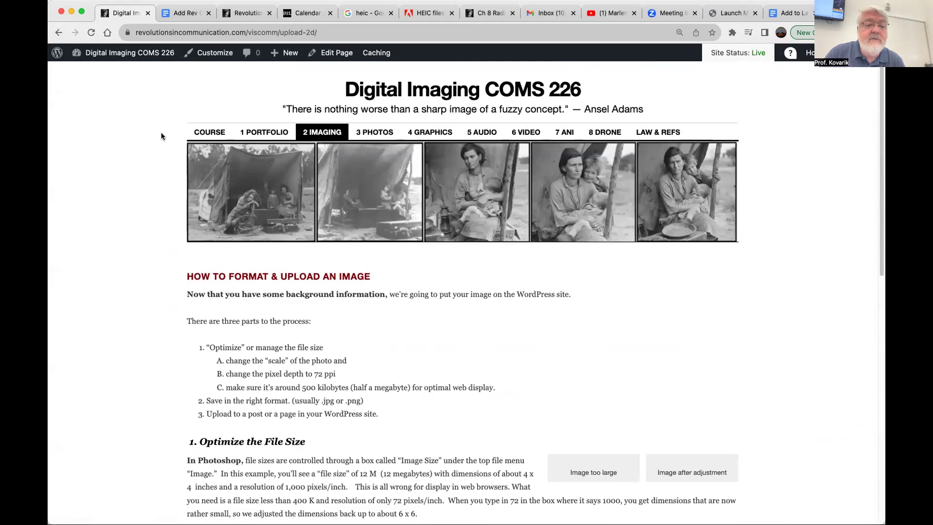
Reopen the page editor, insert a slash between viscomm and wp-content in the ImgSize.160-150x150.png src, and update the page.
{"action": "left_click", "coordinate": [343, 54]}
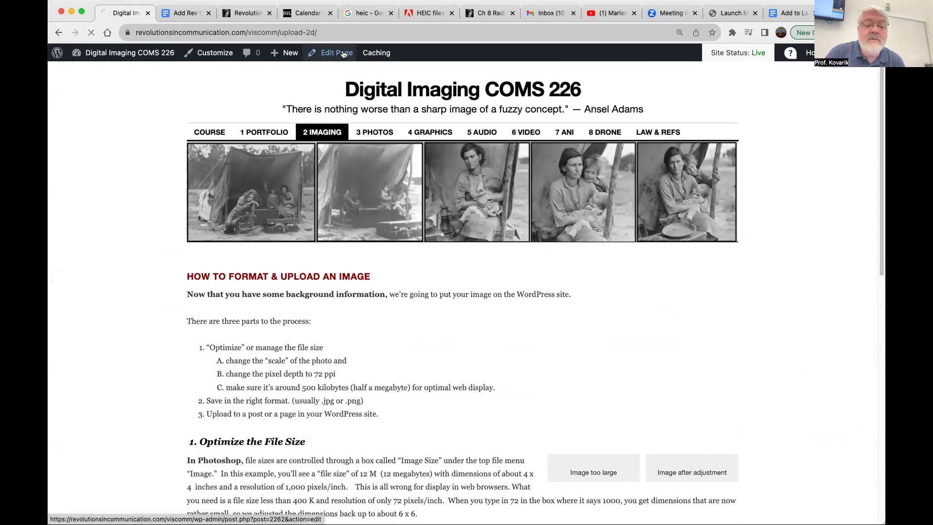
{"action": "scroll", "coordinate": [705, 203], "scroll_direction": "down", "scroll_amount": 5}
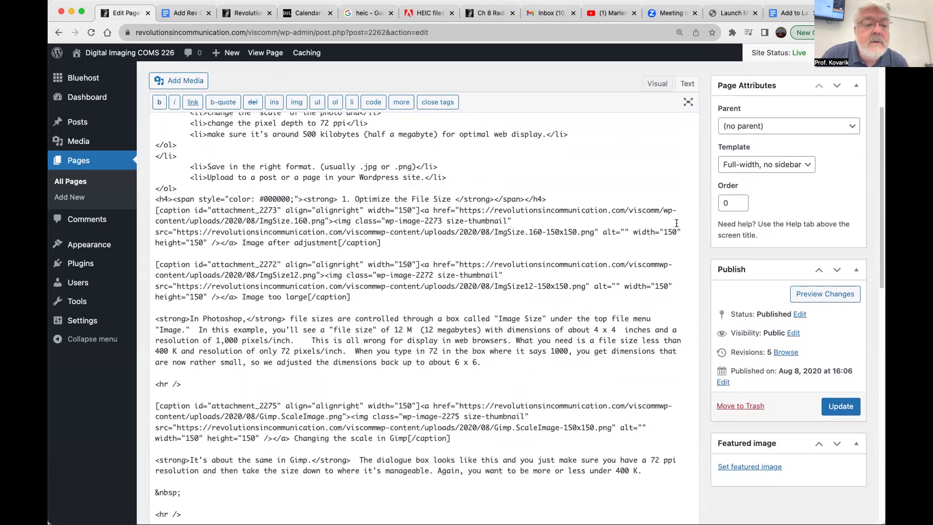
{"action": "left_click", "coordinate": [375, 233]}
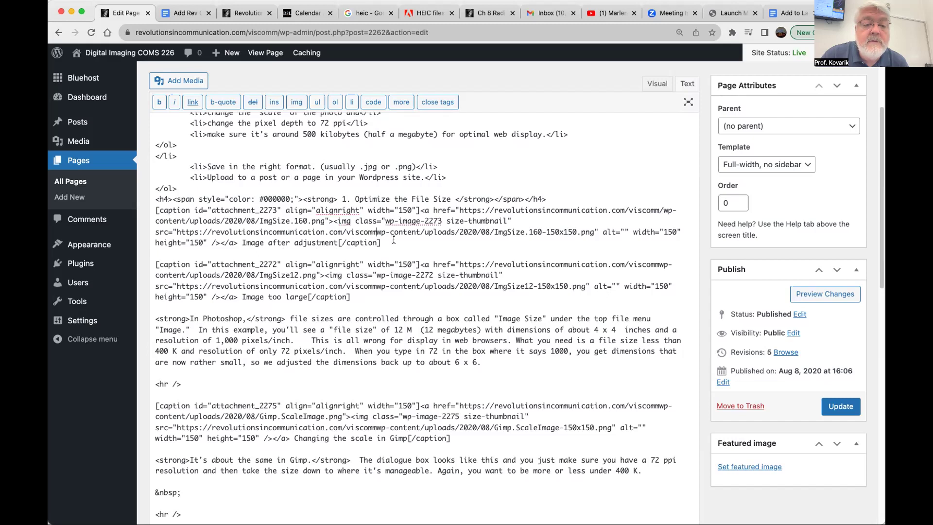
{"action": "type", "text": "/"}
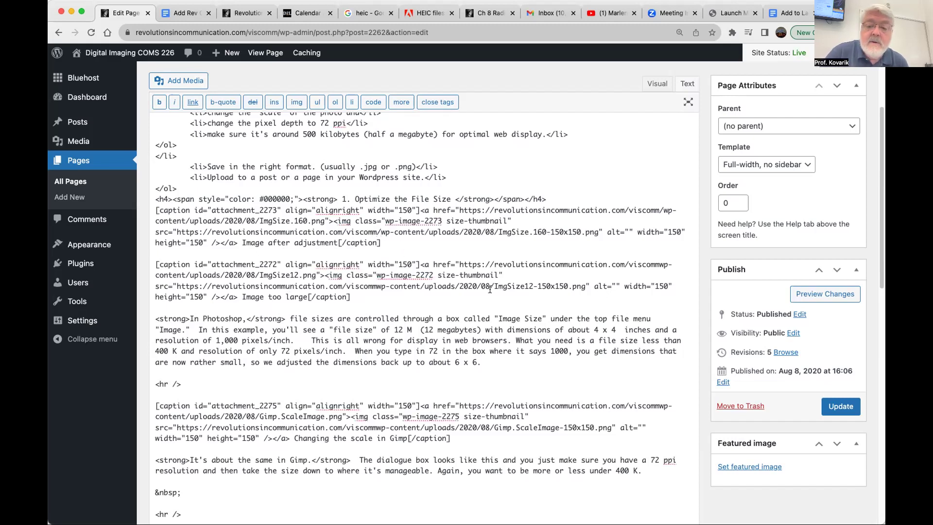
{"action": "left_click", "coordinate": [837, 406]}
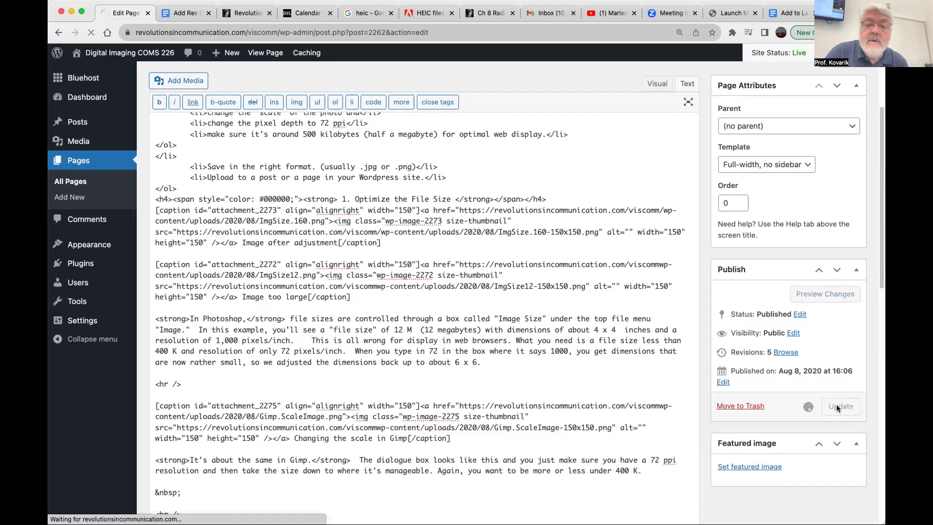
Check the "Image too large" and "Image after adjustment" images in the visual editing view.
{"action": "left_click", "coordinate": [657, 192]}
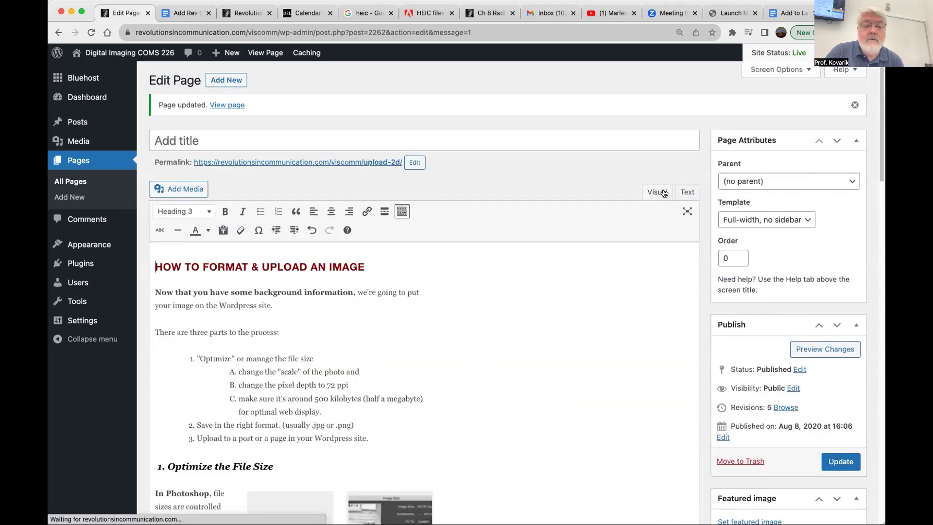
{"action": "scroll", "coordinate": [493, 334], "scroll_direction": "down", "scroll_amount": 4}
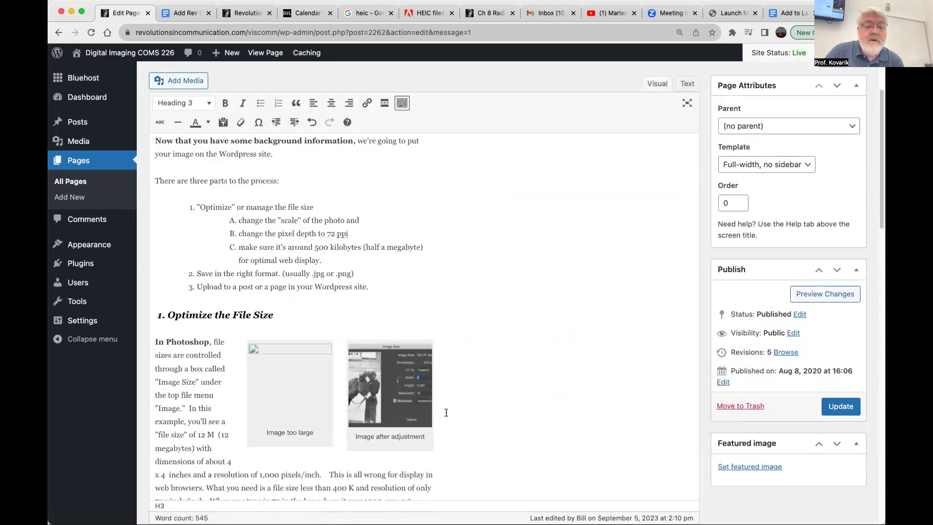
{"action": "scroll", "coordinate": [446, 412], "scroll_direction": "down", "scroll_amount": 2}
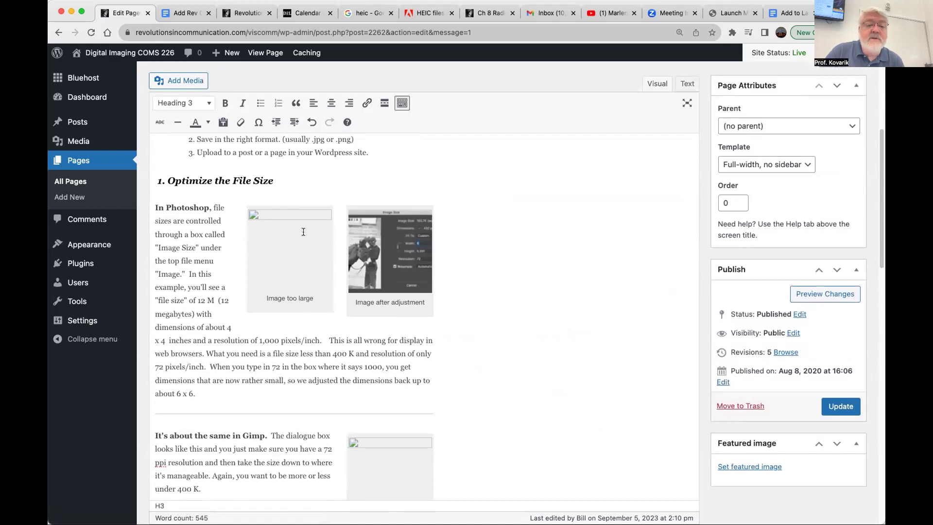
Return to the HTML view and insert a slash between viscomm and wp-content in the Gimp.ScaleImage.png link href.
{"action": "left_click", "coordinate": [687, 84]}
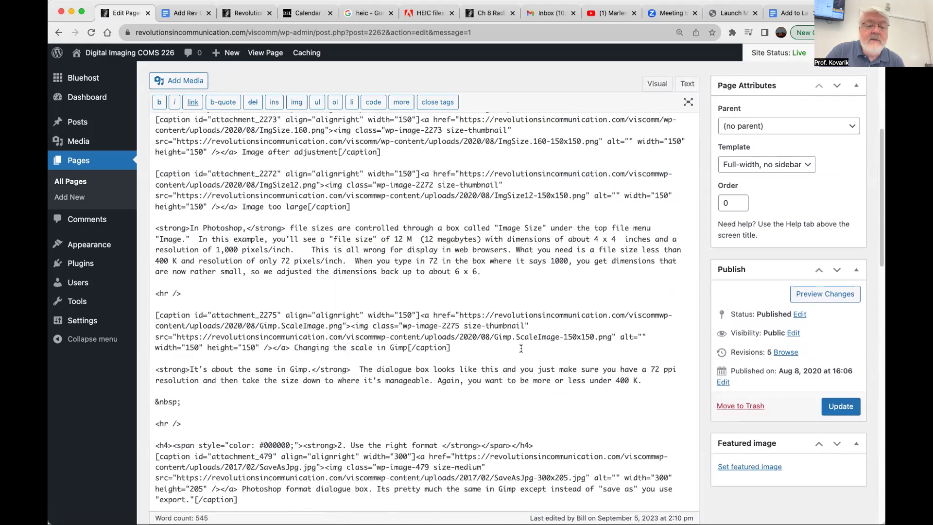
{"action": "scroll", "coordinate": [394, 359], "scroll_direction": "up", "scroll_amount": 5}
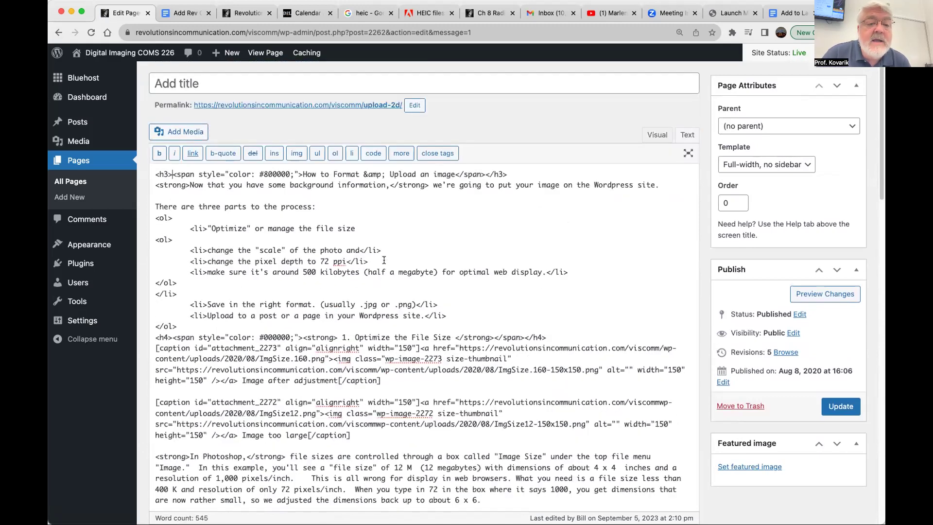
{"action": "scroll", "coordinate": [385, 263], "scroll_direction": "down", "scroll_amount": 1}
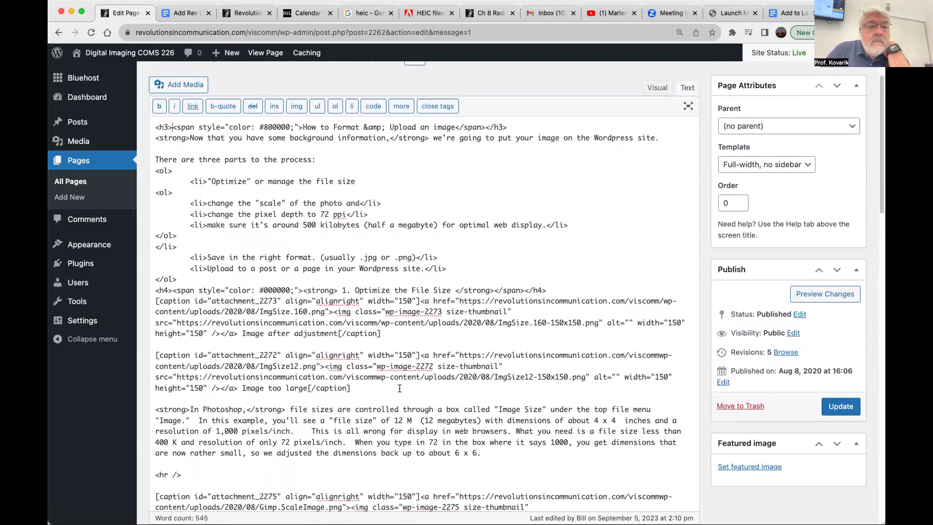
{"action": "scroll", "coordinate": [338, 228], "scroll_direction": "up", "scroll_amount": 2}
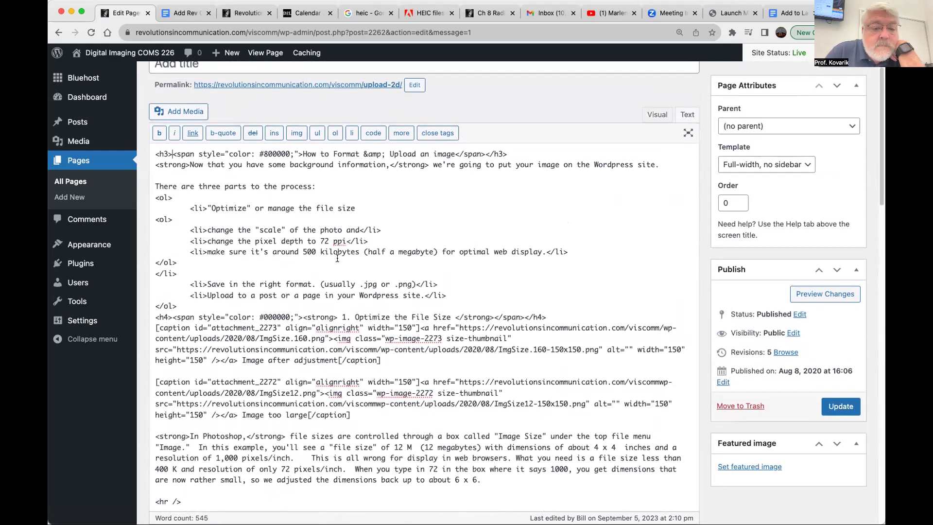
{"action": "scroll", "coordinate": [338, 258], "scroll_direction": "down", "scroll_amount": 5}
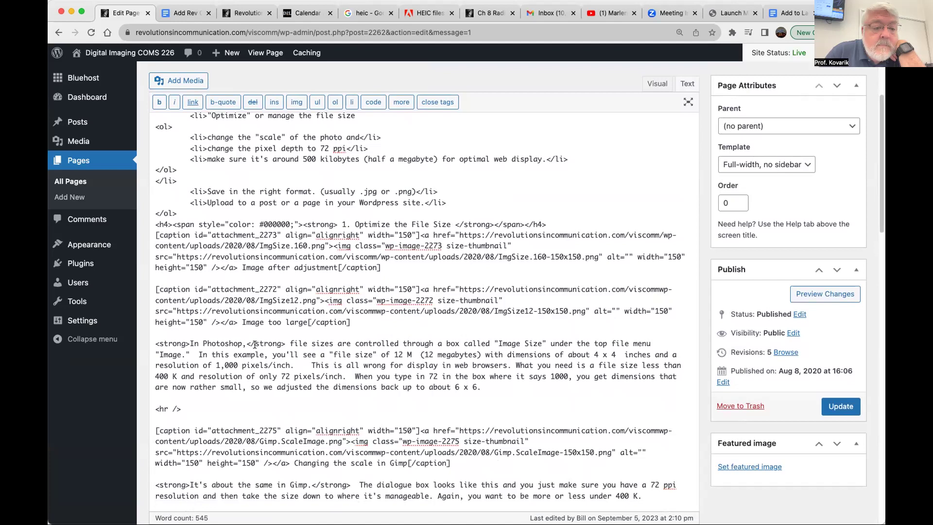
{"action": "scroll", "coordinate": [273, 394], "scroll_direction": "down", "scroll_amount": 5}
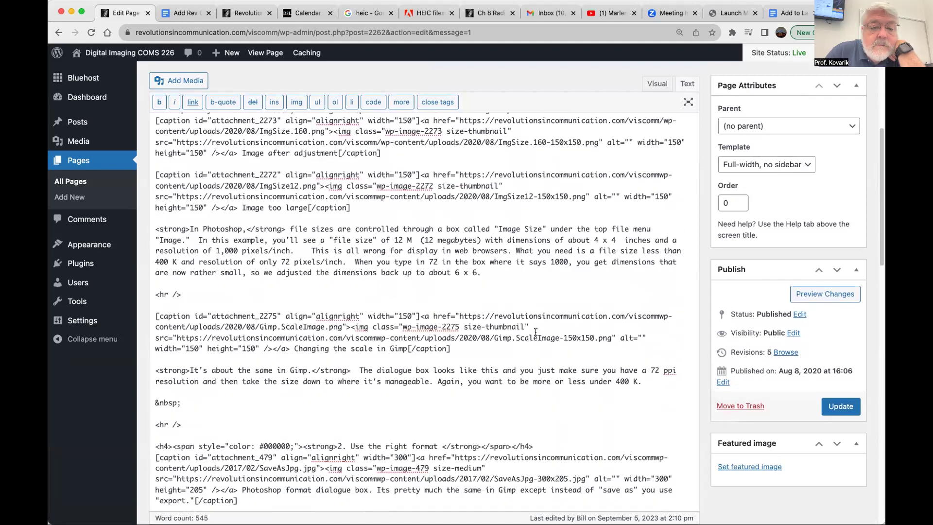
{"action": "scroll", "coordinate": [537, 330], "scroll_direction": "down", "scroll_amount": 1}
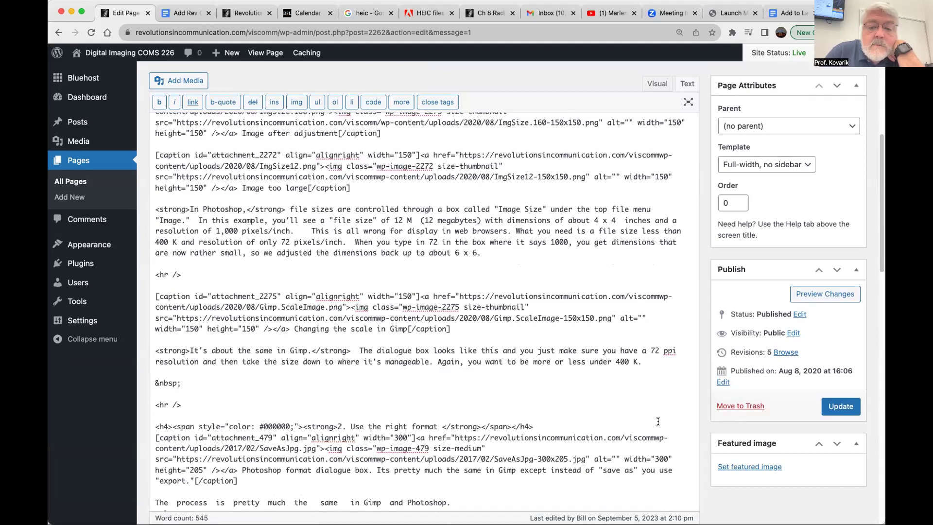
{"action": "left_click", "coordinate": [658, 296]}
{"action": "type", "text": "/"}
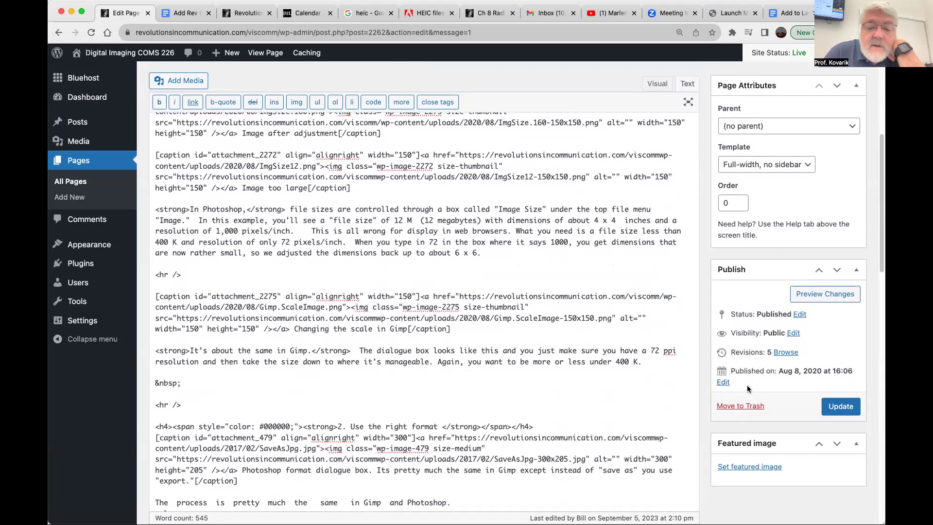
Update the page with the corrected Gimp link and view the published version to check the images under Optimize the File Size.
{"action": "left_click", "coordinate": [841, 407]}
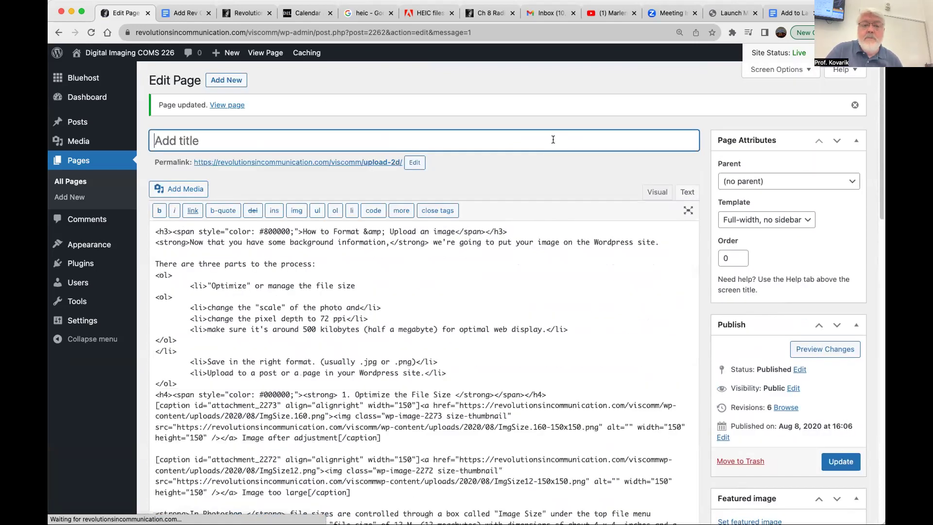
{"action": "left_click", "coordinate": [249, 103]}
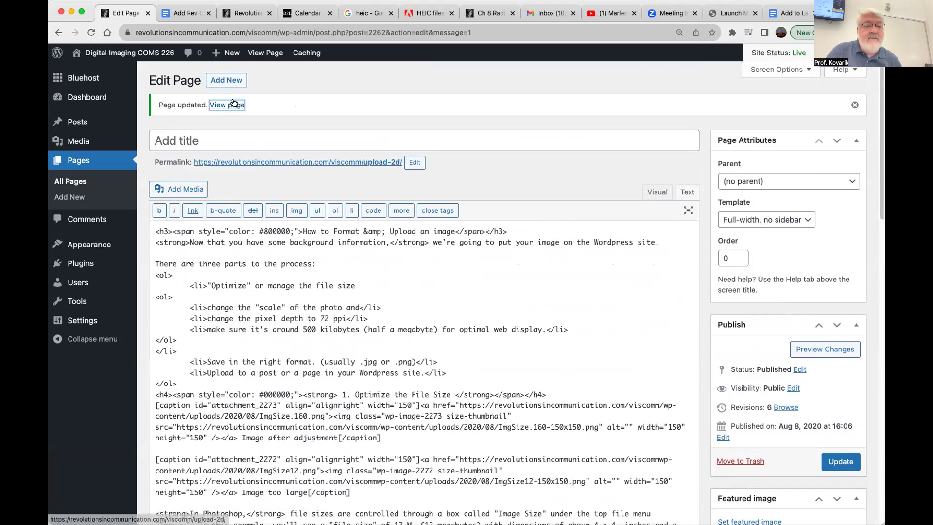
{"action": "scroll", "coordinate": [448, 272], "scroll_direction": "down", "scroll_amount": 7}
{"action": "scroll", "coordinate": [448, 273], "scroll_direction": "down", "scroll_amount": 5}
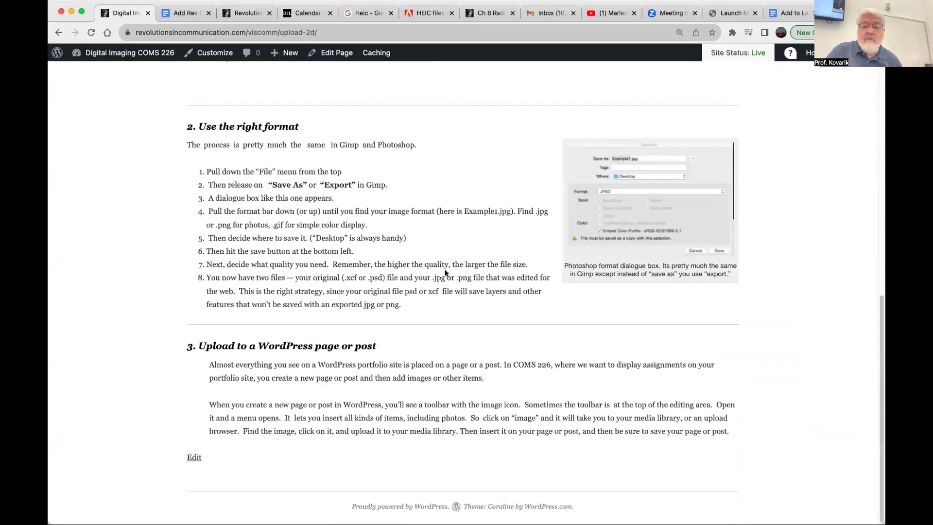
{"action": "scroll", "coordinate": [680, 272], "scroll_direction": "up", "scroll_amount": 6}
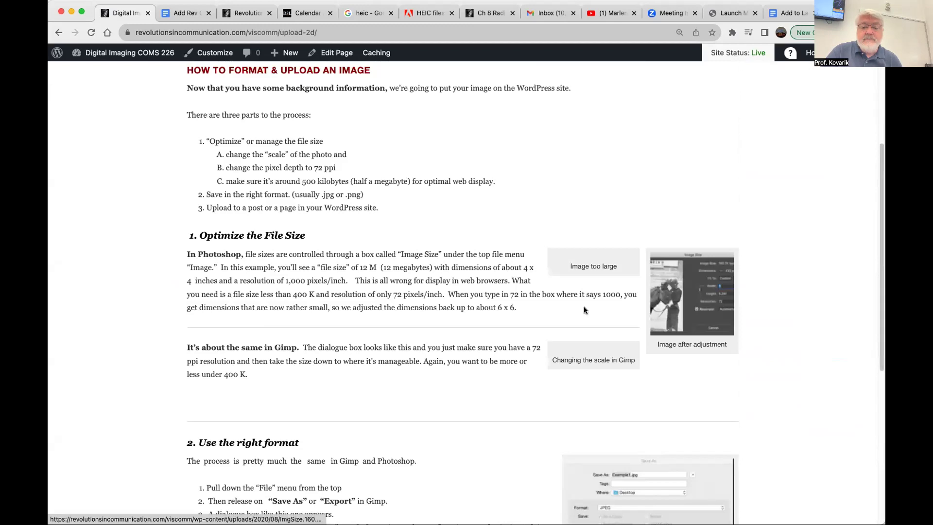
View the "Image after adjustment" screenshot at full size, return to the upload page, and review its remaining sections.
{"action": "left_click", "coordinate": [721, 301]}
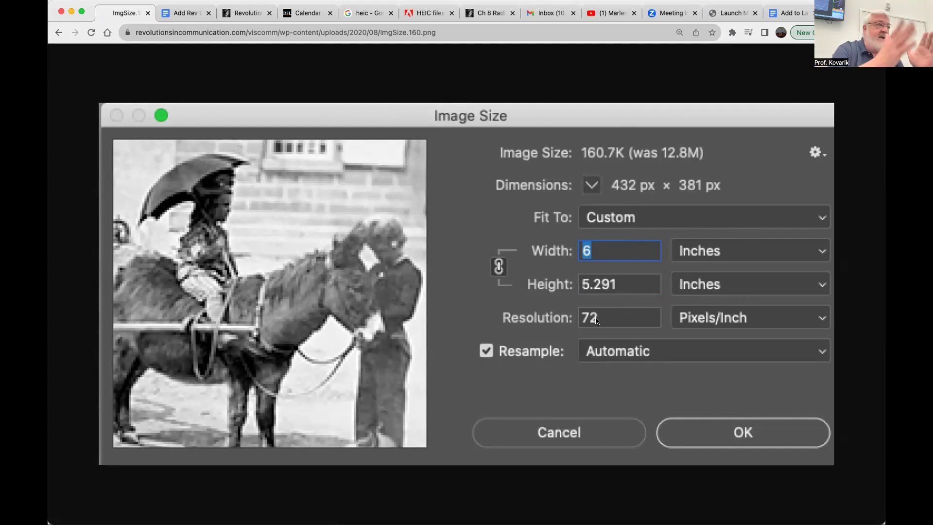
{"action": "left_click", "coordinate": [58, 33]}
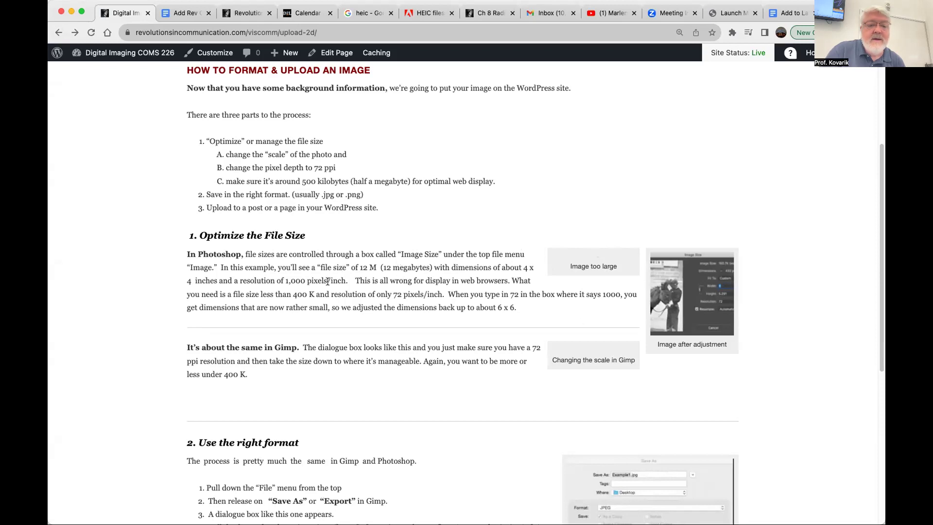
{"action": "scroll", "coordinate": [378, 427], "scroll_direction": "down", "scroll_amount": 6}
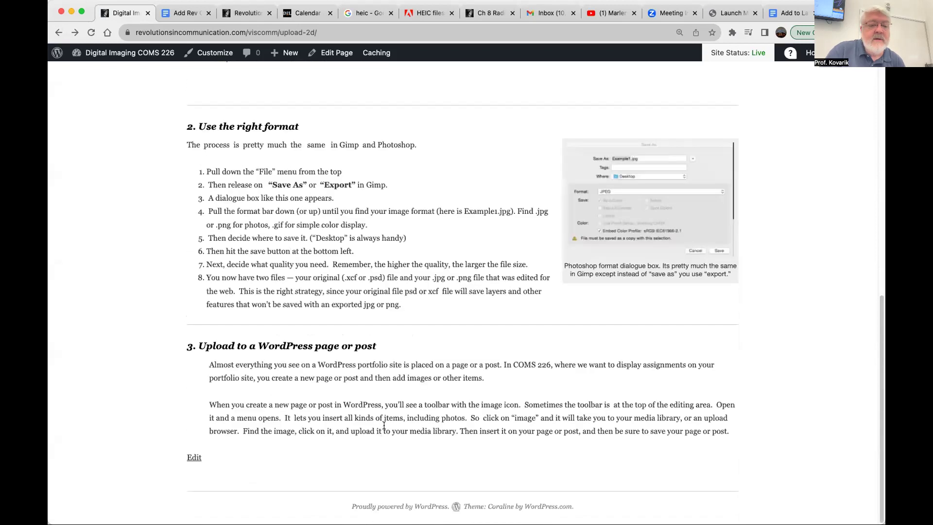
{"action": "scroll", "coordinate": [450, 399], "scroll_direction": "up", "scroll_amount": 12}
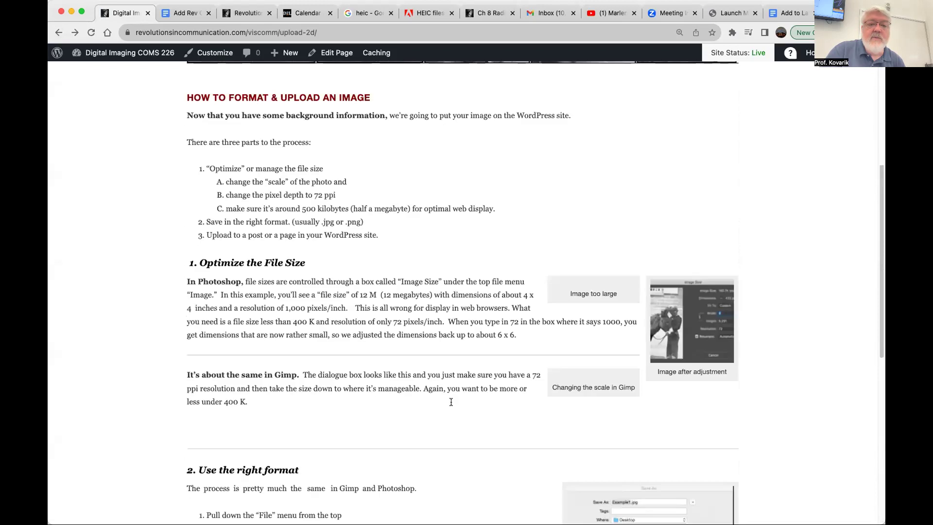
Open exercise 2.1 Optimize and upload an image and follow its daguerreotype photo to the Library of Congress record.
{"action": "mouse_move", "coordinate": [313, 133]}
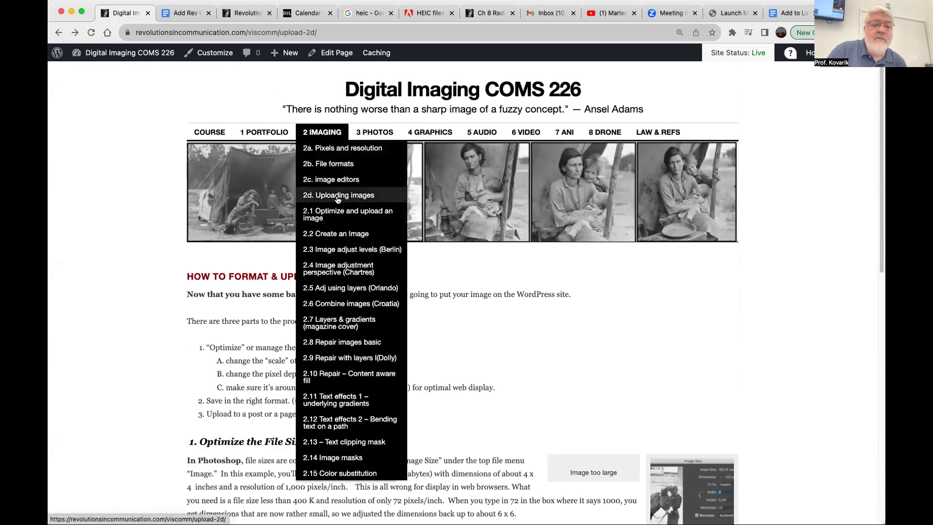
{"action": "left_click", "coordinate": [324, 215]}
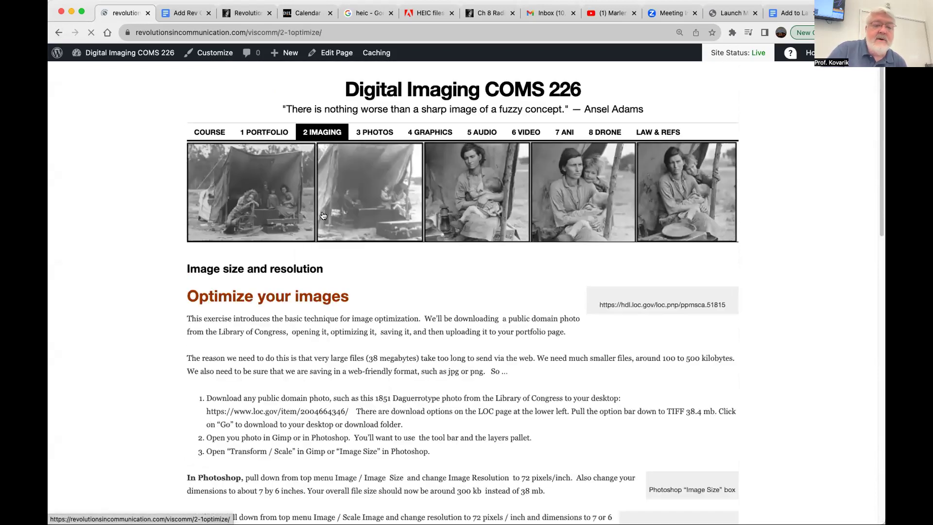
{"action": "scroll", "coordinate": [139, 326], "scroll_direction": "down", "scroll_amount": 4}
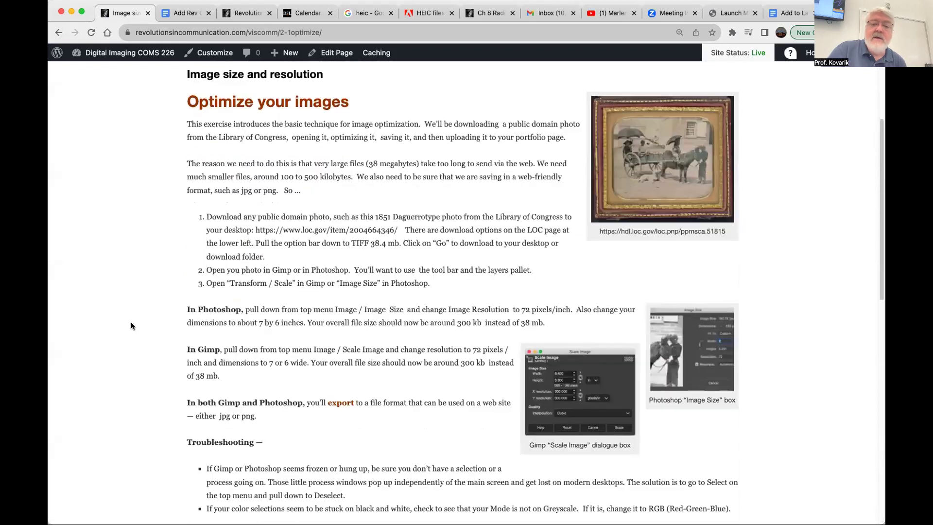
{"action": "left_click", "coordinate": [679, 164]}
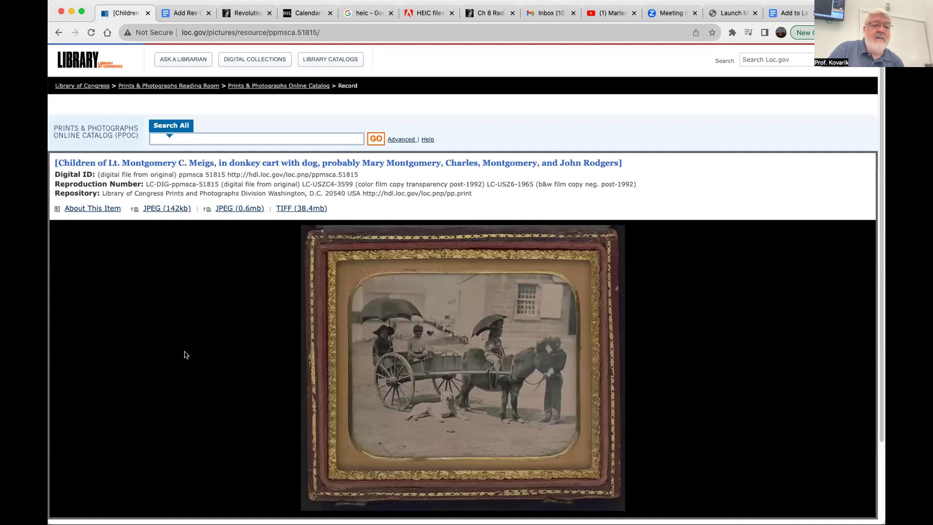
{"action": "scroll", "coordinate": [190, 357], "scroll_direction": "down", "scroll_amount": 1}
{"action": "scroll", "coordinate": [191, 356], "scroll_direction": "down", "scroll_amount": 1}
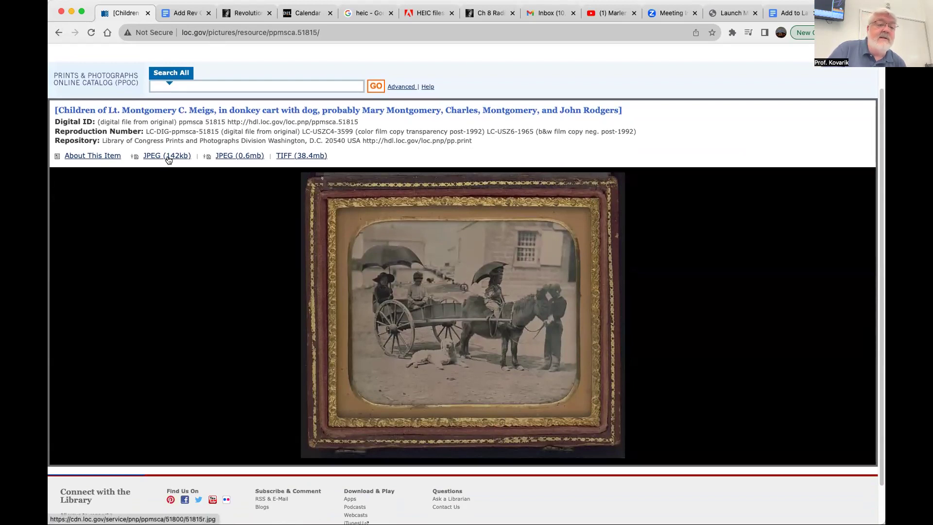
Compare the 0.6mb and 142kb JPEG versions of the donkey cart photo, returning to the Library of Congress record after each.
{"action": "left_click", "coordinate": [248, 160]}
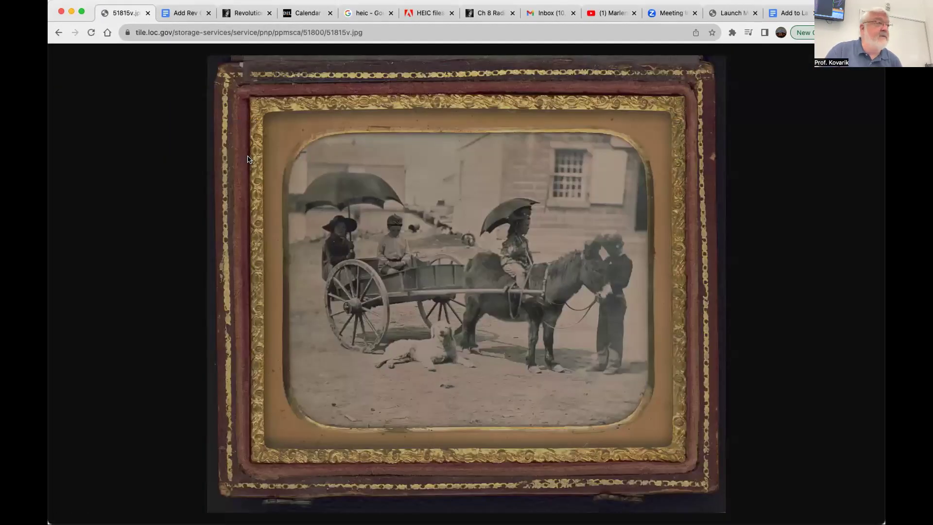
{"action": "left_click", "coordinate": [59, 33]}
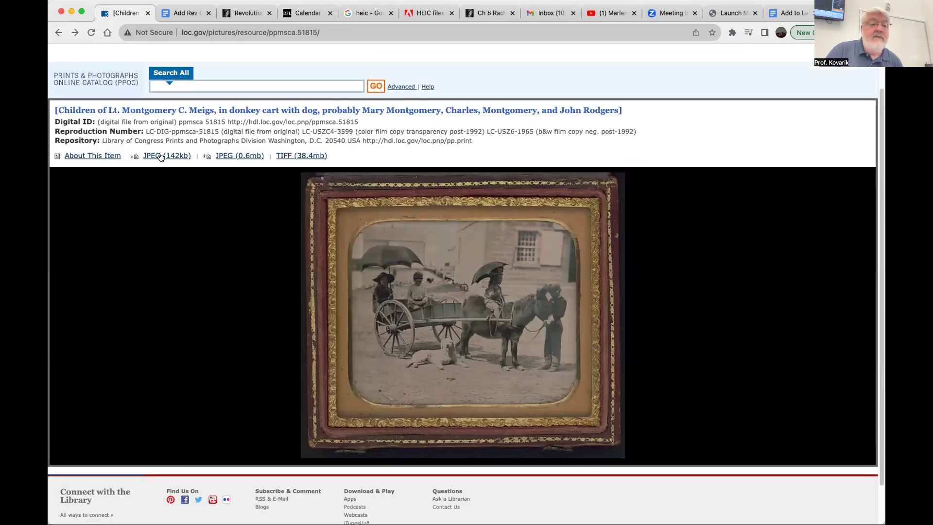
{"action": "left_click", "coordinate": [161, 156]}
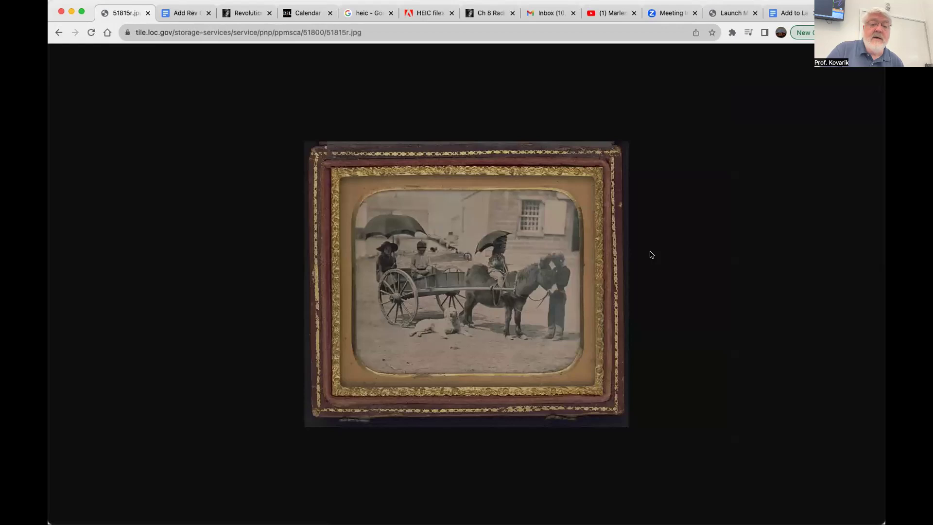
{"action": "left_click", "coordinate": [57, 32]}
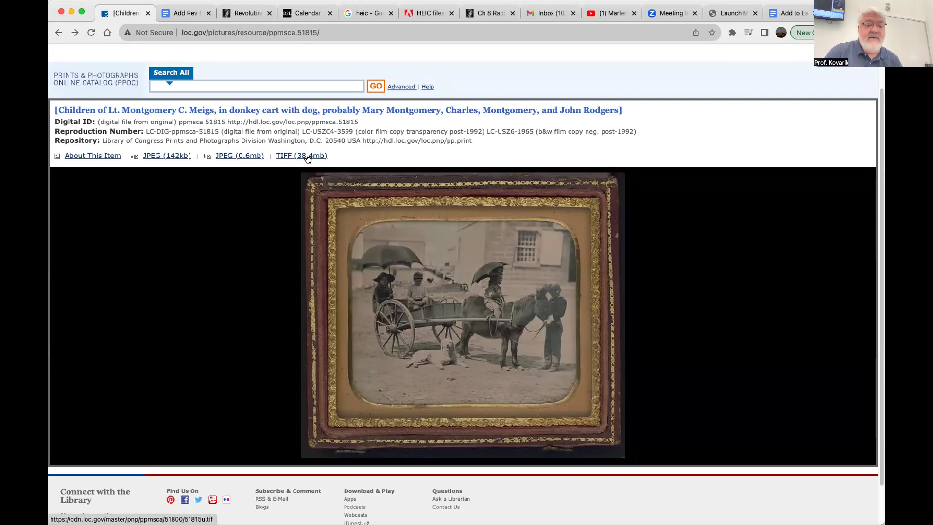
{"action": "scroll", "coordinate": [229, 304], "scroll_direction": "down", "scroll_amount": 3}
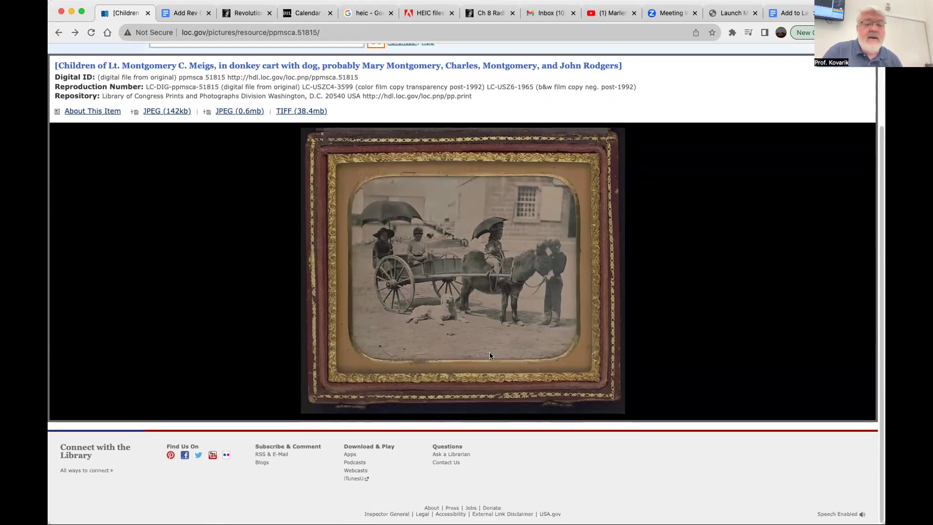
{"action": "scroll", "coordinate": [489, 355], "scroll_direction": "up", "scroll_amount": 4}
{"action": "scroll", "coordinate": [491, 373], "scroll_direction": "down", "scroll_amount": 4}
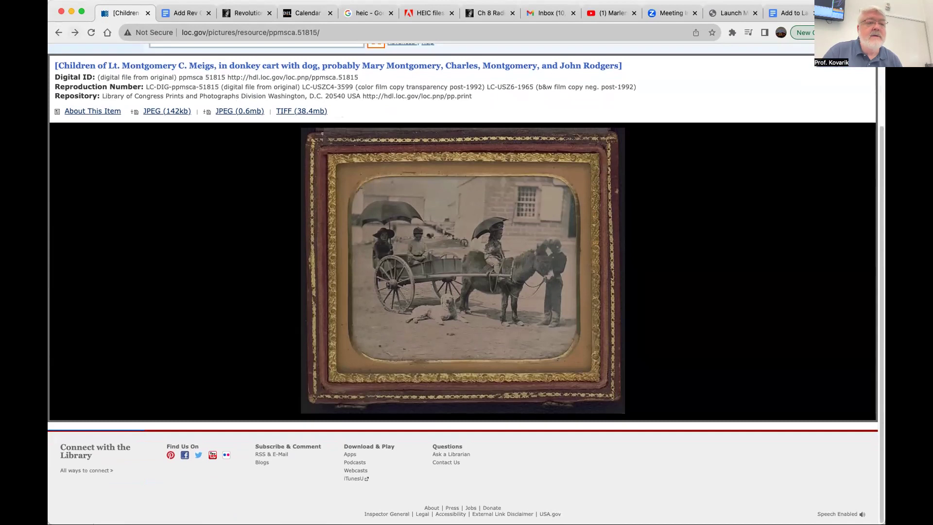
Return to the Optimize your images exercise and review its Photoshop, Gimp, troubleshooting and upload instructions.
{"action": "left_click", "coordinate": [58, 33]}
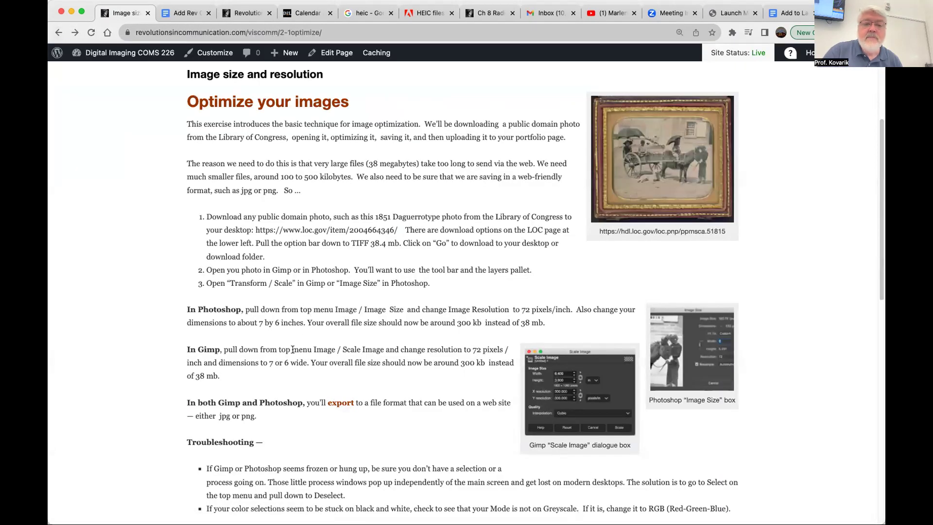
{"action": "scroll", "coordinate": [285, 332], "scroll_direction": "down", "scroll_amount": 3}
{"action": "scroll", "coordinate": [286, 332], "scroll_direction": "down", "scroll_amount": 3}
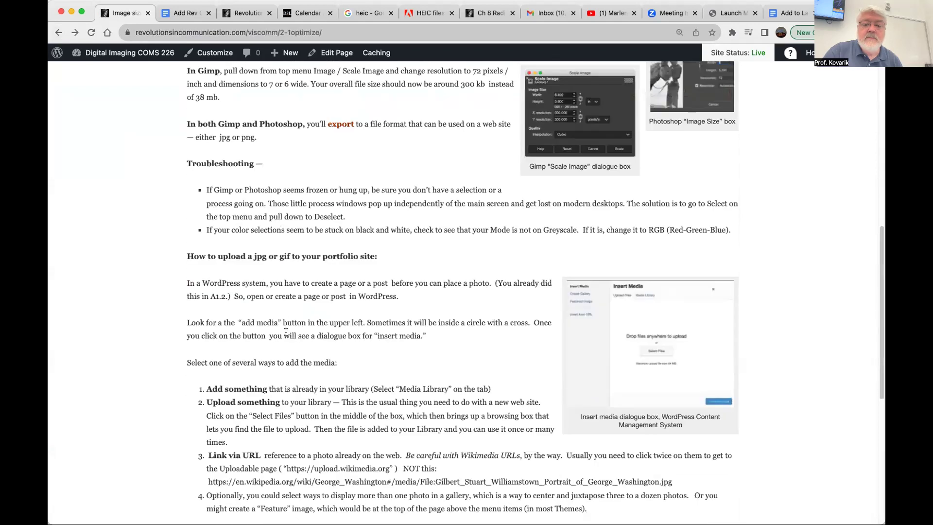
{"action": "scroll", "coordinate": [274, 334], "scroll_direction": "down", "scroll_amount": 6}
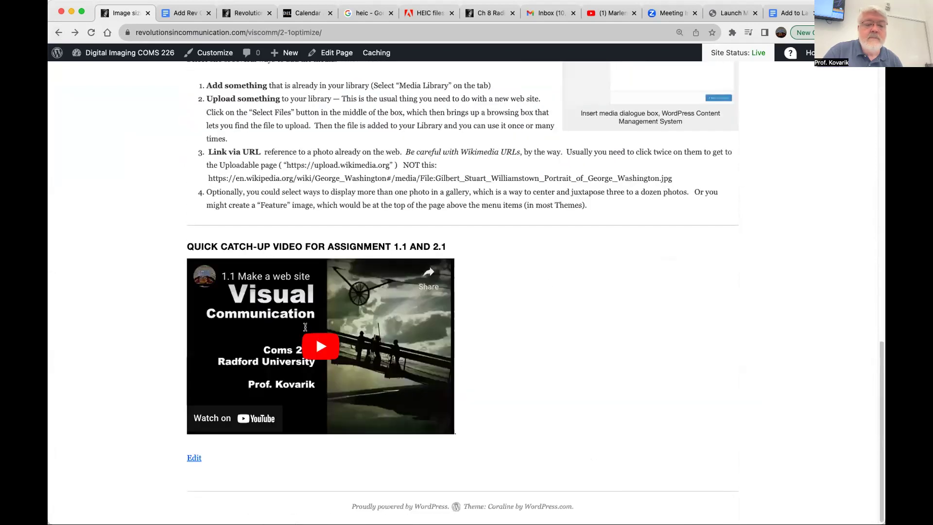
{"action": "scroll", "coordinate": [548, 233], "scroll_direction": "up", "scroll_amount": 11}
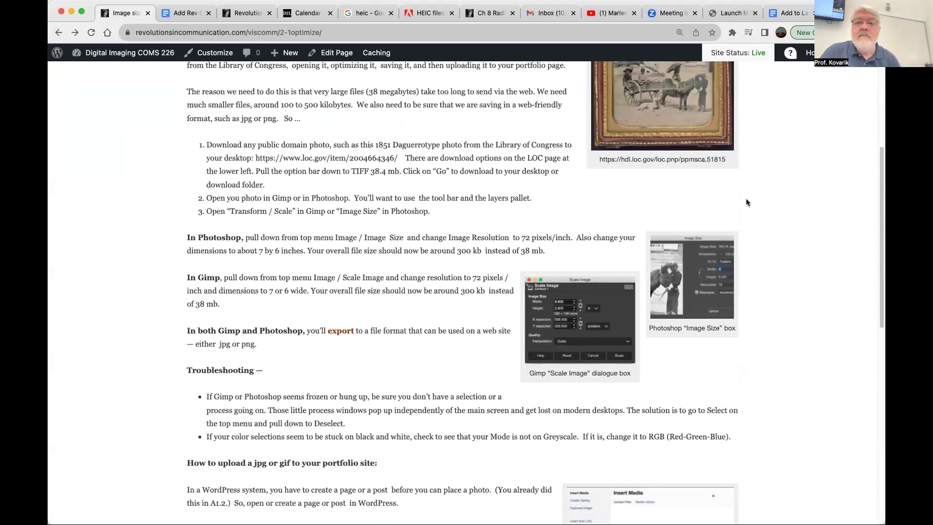
Reopen the donkey cart photo's Library of Congress record and download the 38.4mb TIFF version.
{"action": "left_click", "coordinate": [664, 112]}
{"action": "scroll", "coordinate": [475, 318], "scroll_direction": "down", "scroll_amount": 3}
{"action": "left_click", "coordinate": [310, 111]}
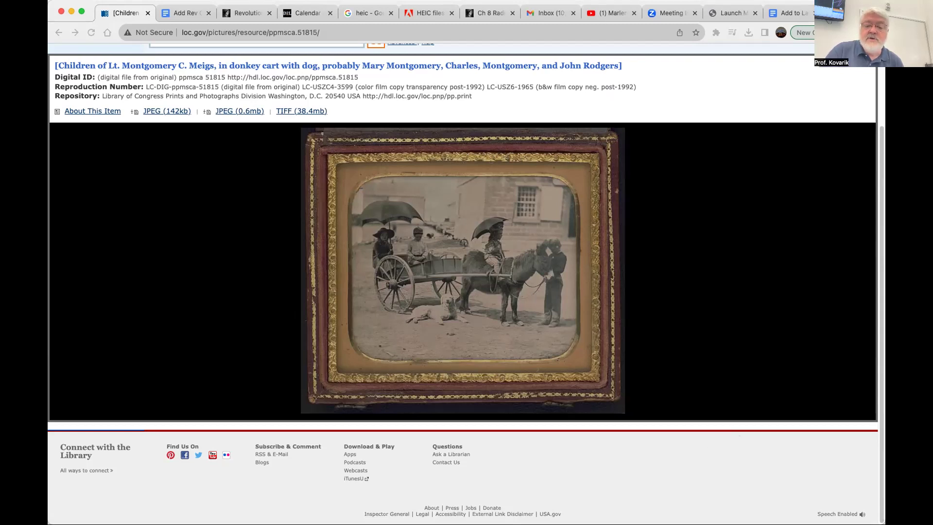
{"action": "key", "text": "super+Tab"}
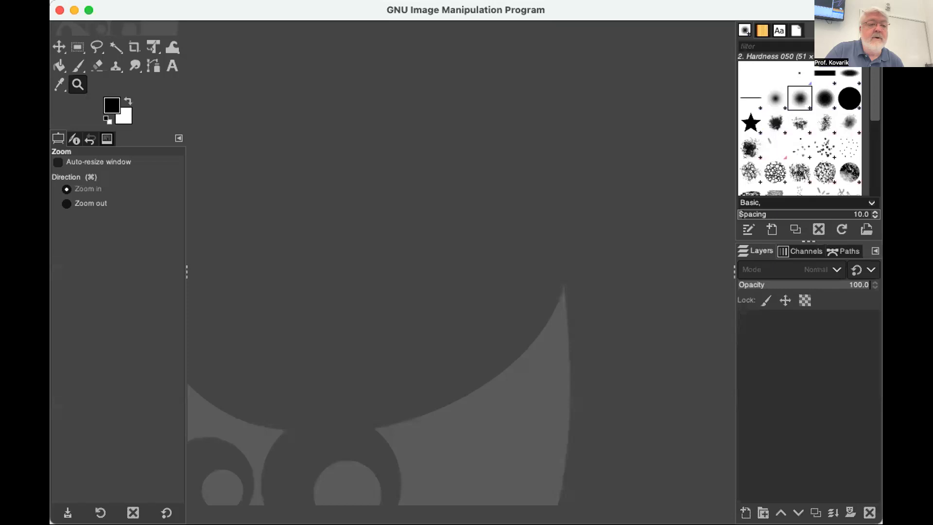
{"action": "left_click", "coordinate": [89, 10]}
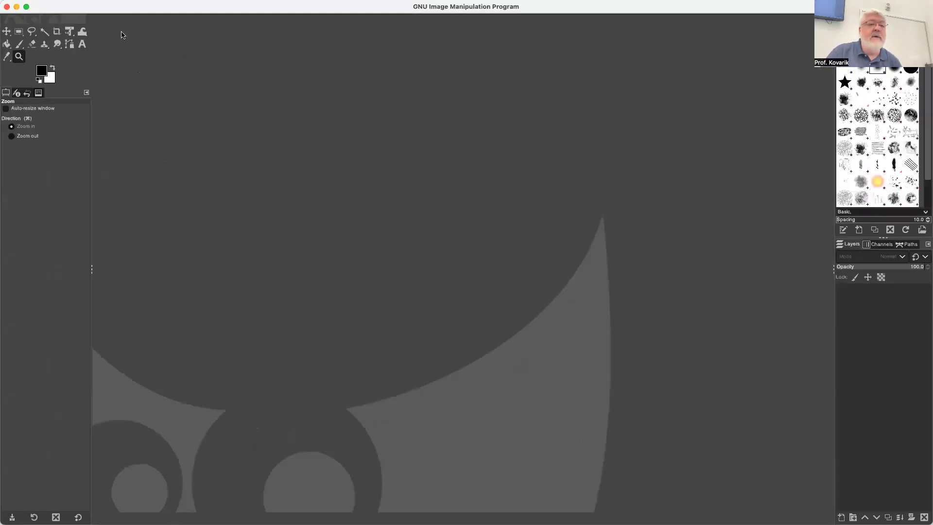
{"action": "left_click", "coordinate": [76, 5]}
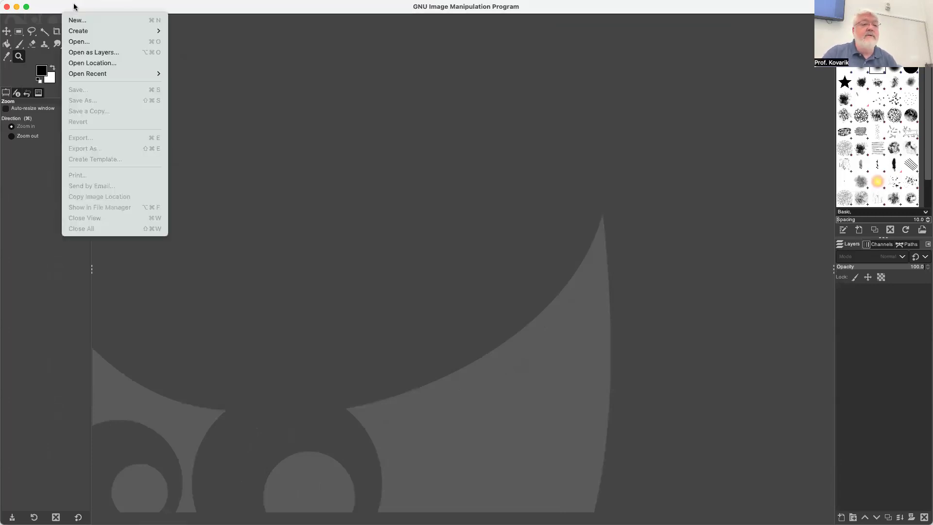
{"action": "left_click", "coordinate": [77, 43]}
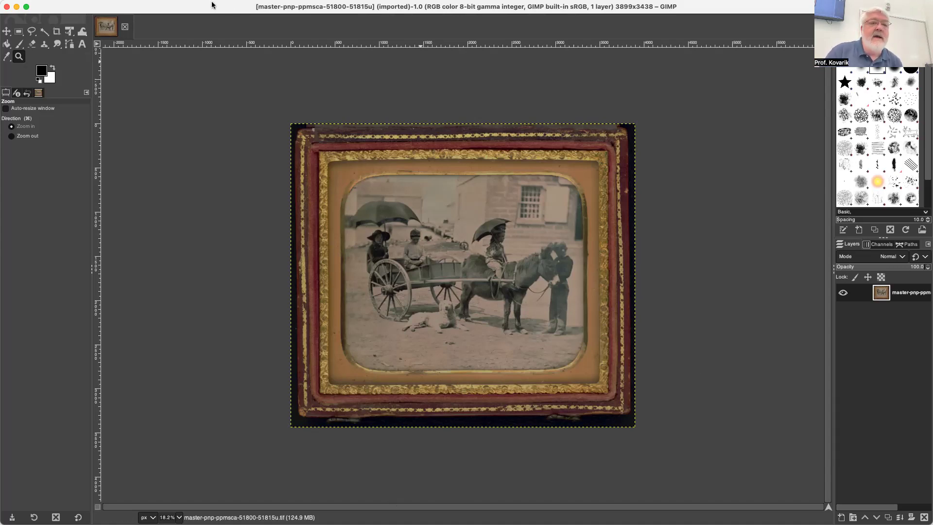
{"action": "left_click", "coordinate": [176, 8]}
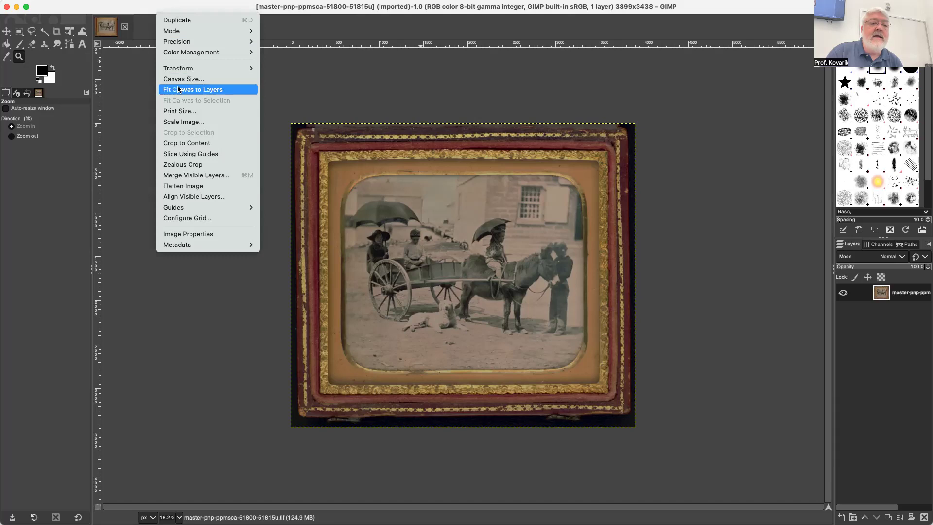
{"action": "left_click", "coordinate": [175, 123]}
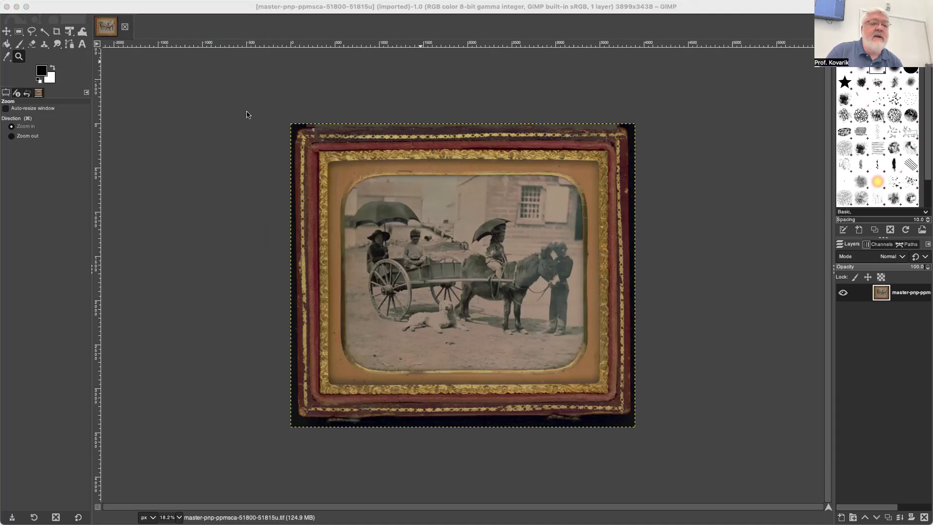
{"action": "left_click", "coordinate": [727, 9]}
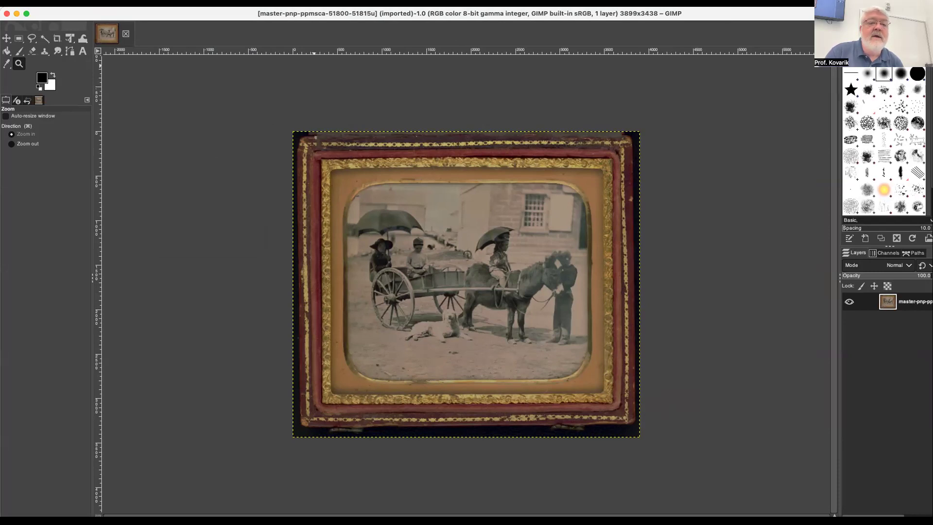
{"action": "left_click", "coordinate": [160, 1]}
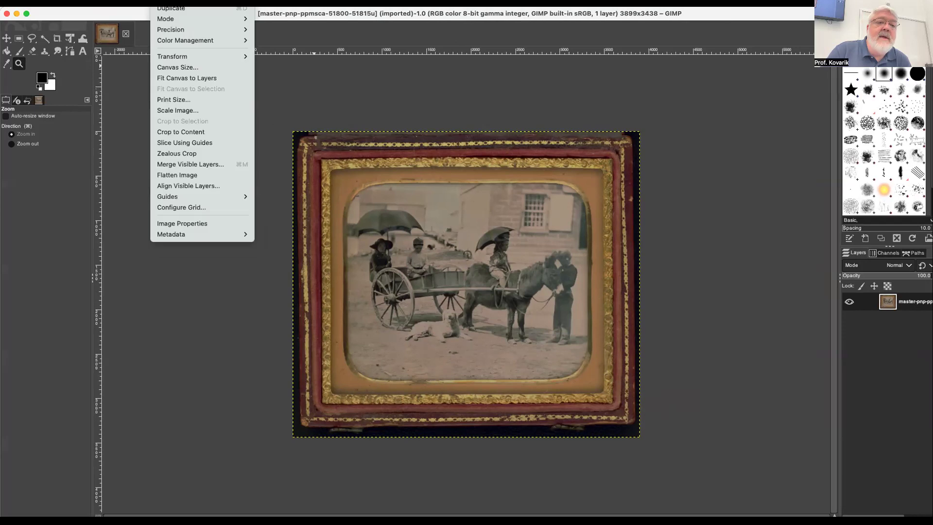
{"action": "key", "text": "Escape"}
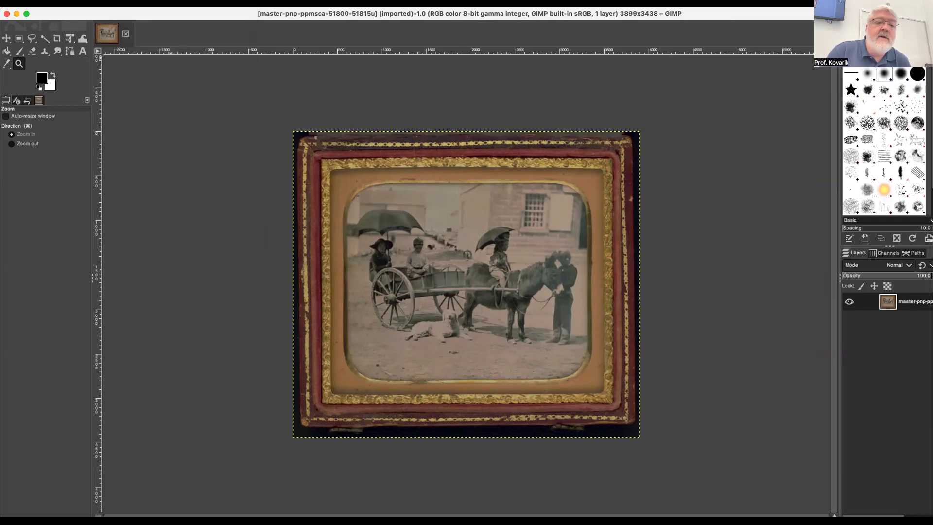
Scale the donkey cart image to 360 × 317 pixels.
{"action": "left_click", "coordinate": [160, 1]}
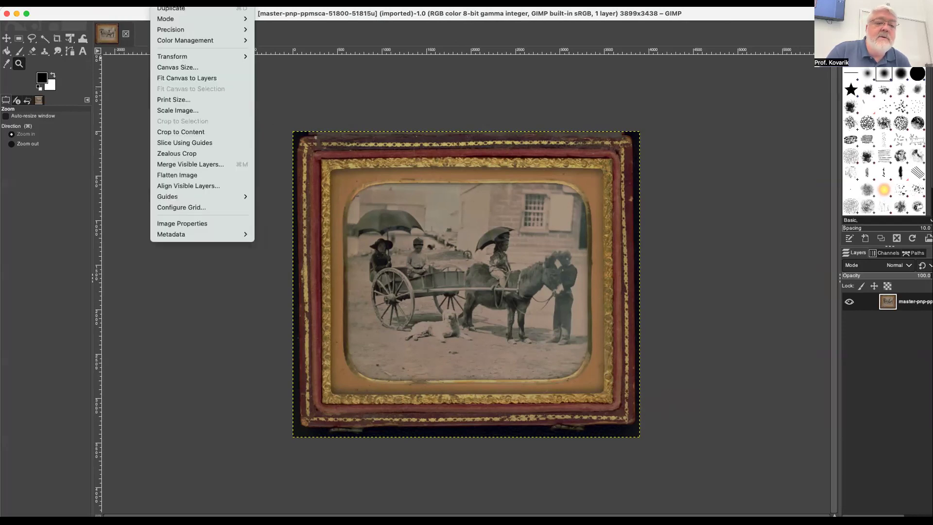
{"action": "left_click", "coordinate": [183, 112]}
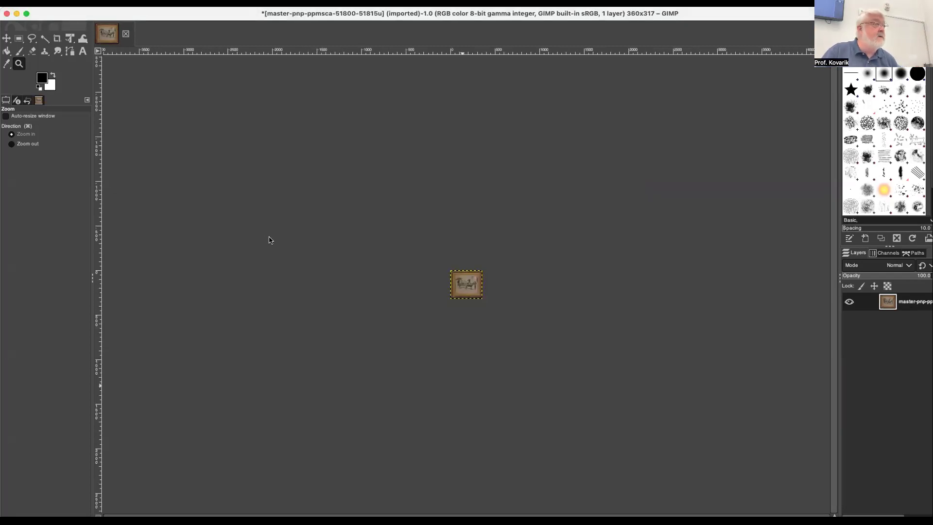
Magnify the scaled donkey cart image around the cart, dog and donkey to examine its individual pixels.
{"action": "left_click", "coordinate": [462, 285]}
{"action": "left_click", "coordinate": [461, 285]}
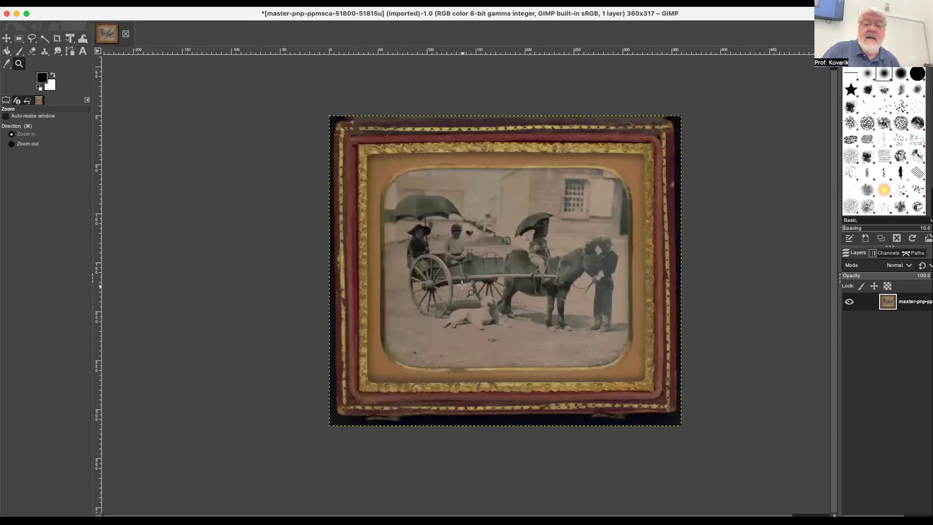
{"action": "left_click", "coordinate": [461, 285]}
{"action": "left_click", "coordinate": [574, 279]}
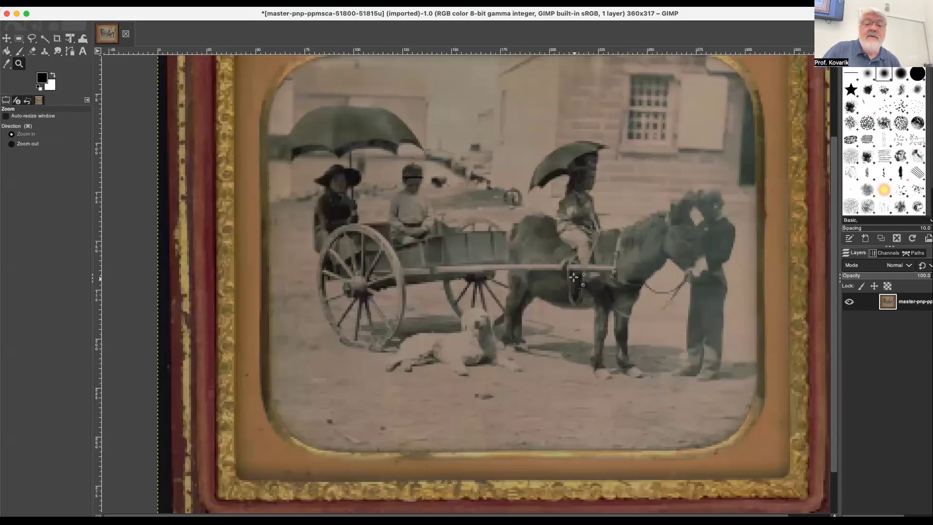
{"action": "left_click", "coordinate": [574, 278]}
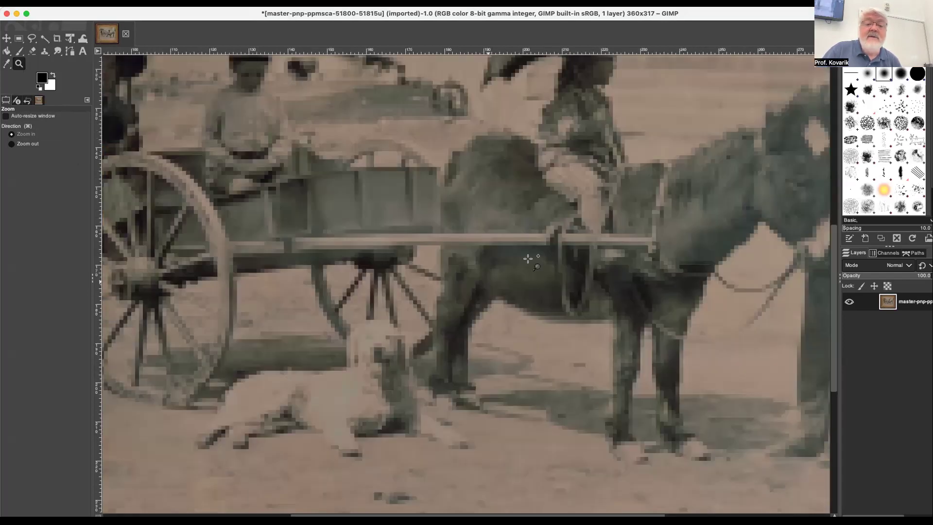
{"action": "left_click", "coordinate": [481, 295]}
{"action": "left_click", "coordinate": [482, 295]}
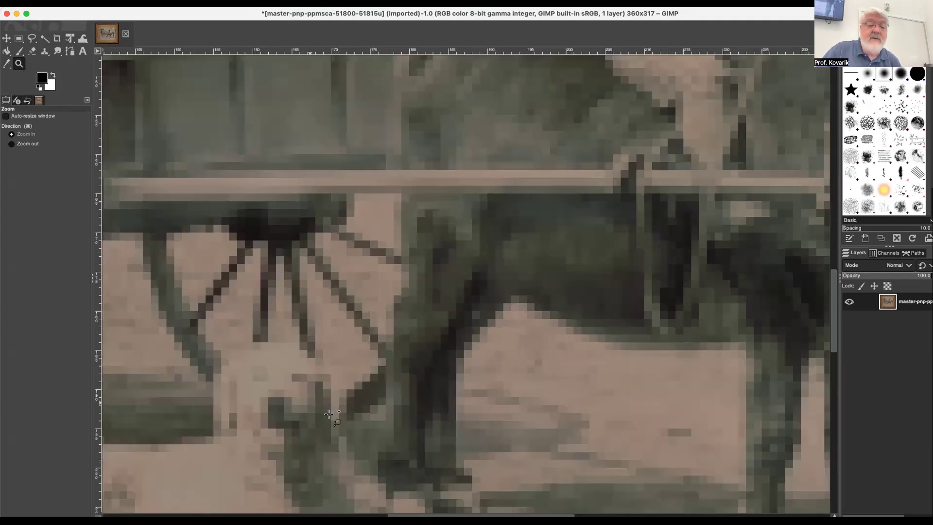
{"action": "scroll", "coordinate": [359, 387], "scroll_direction": "down", "scroll_amount": 5}
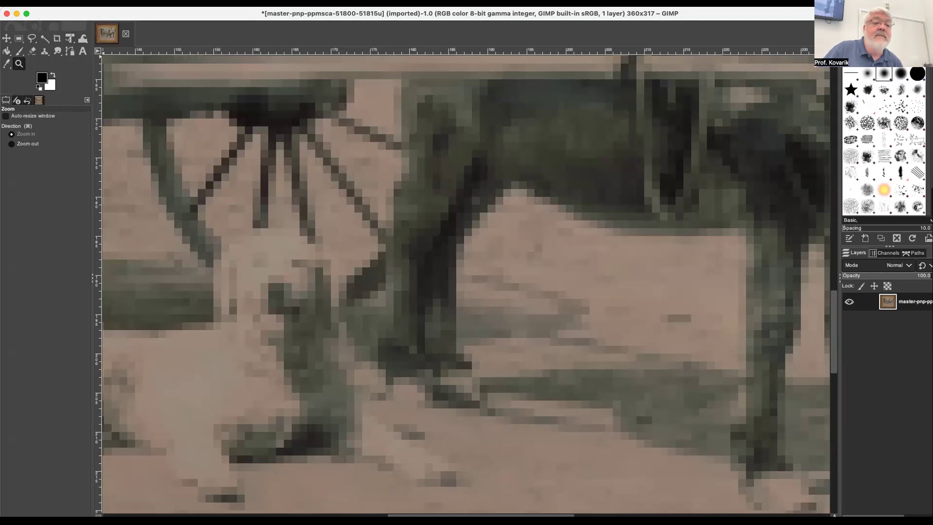
Undo the image scaling and zoom out from the extreme close-up of the full-size image.
{"action": "left_click", "coordinate": [92, 3]}
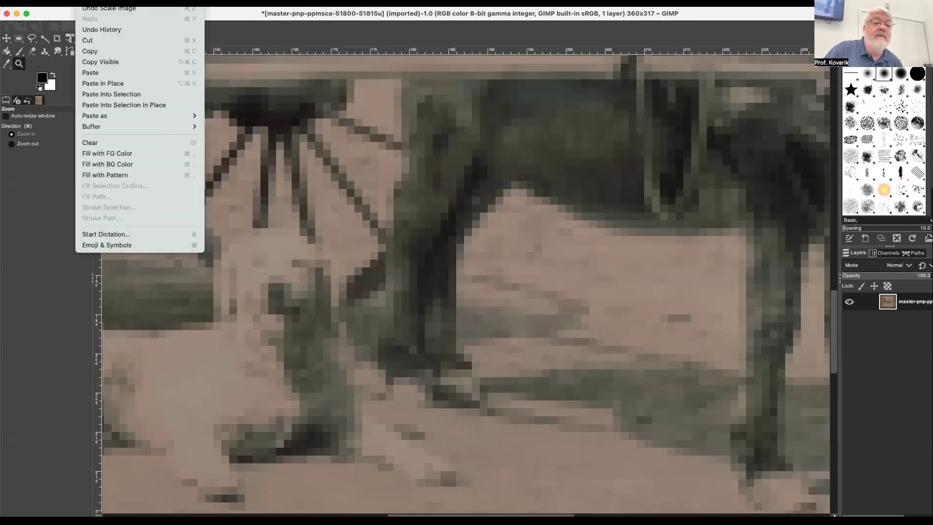
{"action": "left_click", "coordinate": [97, 9]}
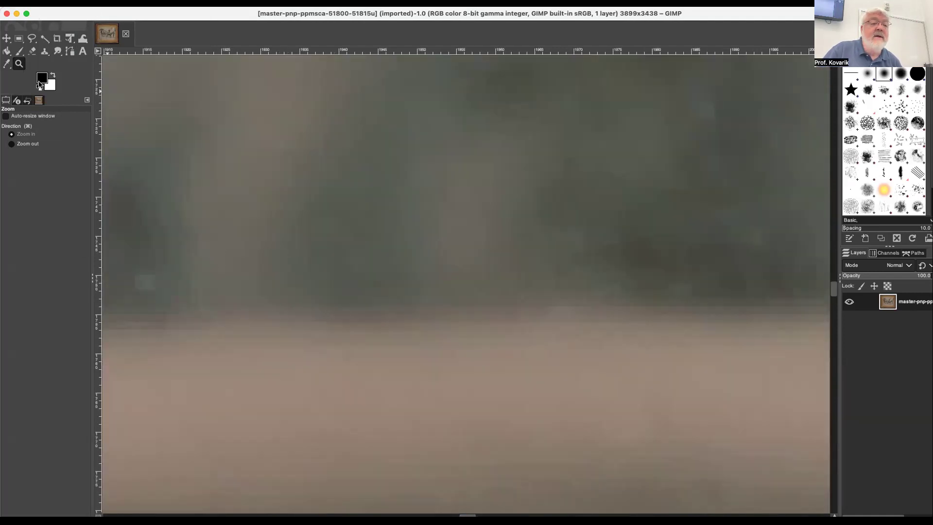
{"action": "key", "text": "super"}
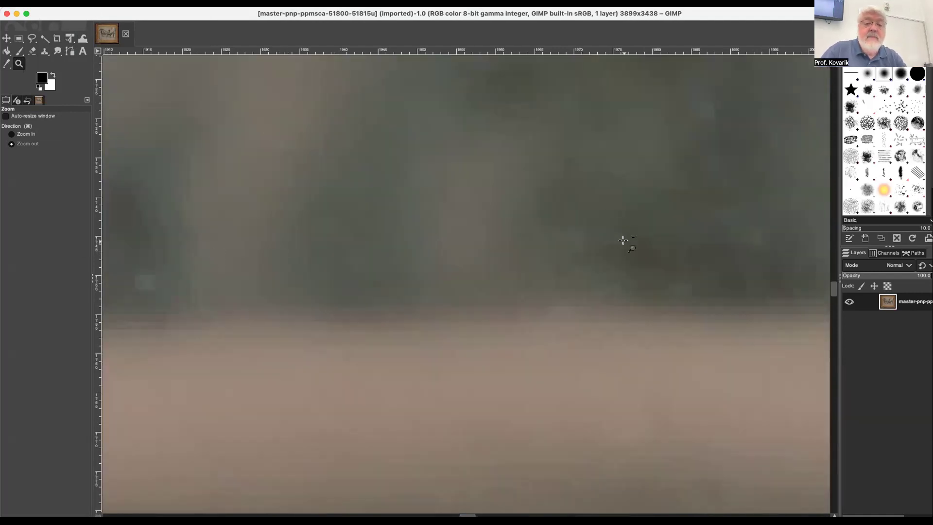
{"action": "left_click", "coordinate": [433, 229]}
{"action": "left_click", "coordinate": [433, 228]}
{"action": "left_click", "coordinate": [432, 228]}
{"action": "left_click", "coordinate": [432, 229]}
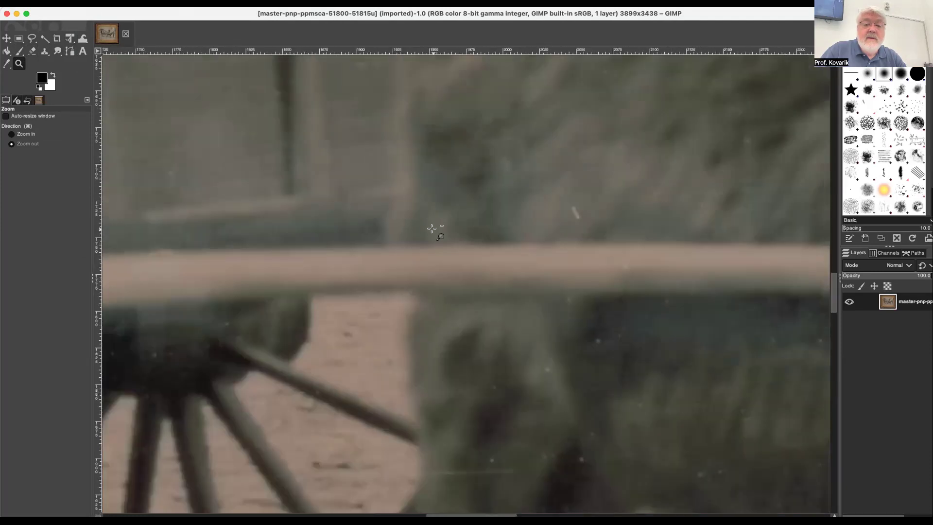
{"action": "left_click", "coordinate": [432, 228]}
{"action": "left_click", "coordinate": [432, 228]}
Examine the white dog's face beside the cart wheel in the full-size image.
{"action": "left_click", "coordinate": [389, 291]}
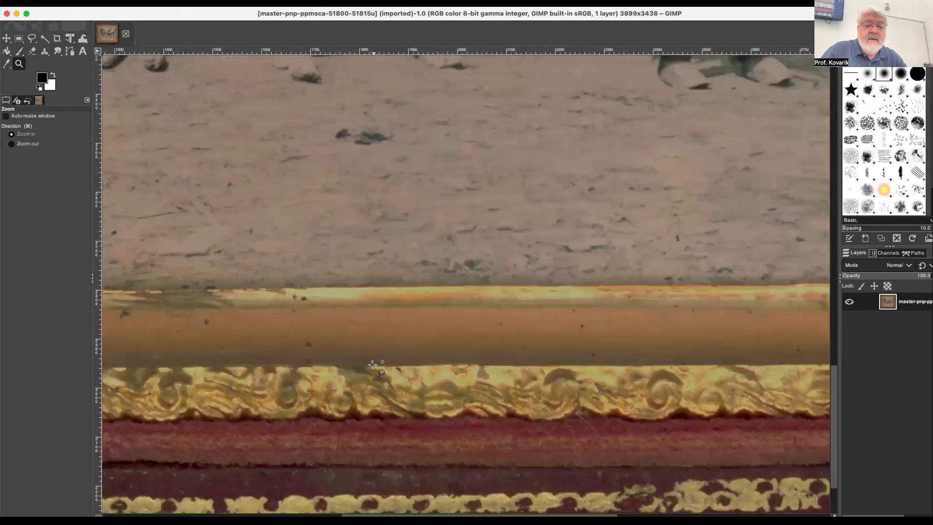
{"action": "scroll", "coordinate": [389, 290], "scroll_direction": "up", "scroll_amount": 3}
{"action": "scroll", "coordinate": [389, 291], "scroll_direction": "up", "scroll_amount": 5}
{"action": "left_click", "coordinate": [342, 317]}
{"action": "left_click", "coordinate": [335, 323]}
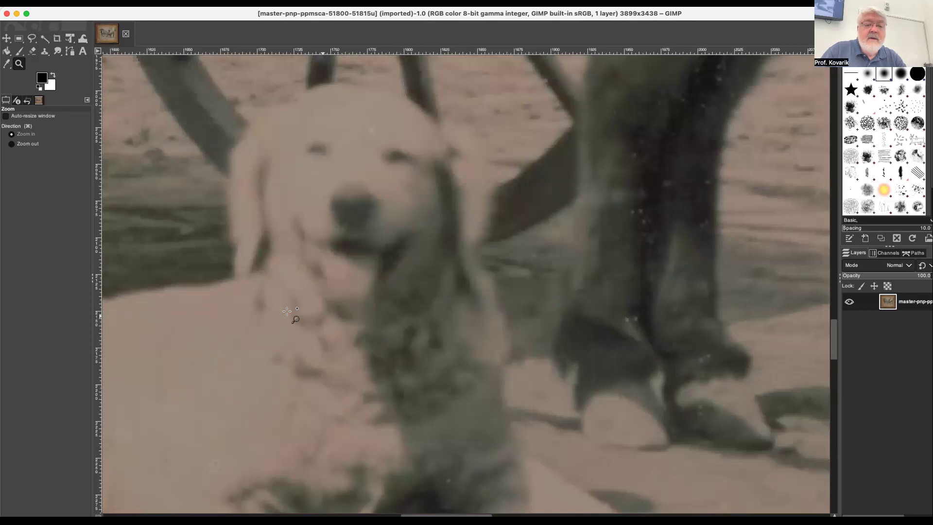
{"action": "left_click", "coordinate": [281, 309]}
{"action": "scroll", "coordinate": [284, 253], "scroll_direction": "up", "scroll_amount": 5}
{"action": "scroll", "coordinate": [283, 253], "scroll_direction": "down", "scroll_amount": 2}
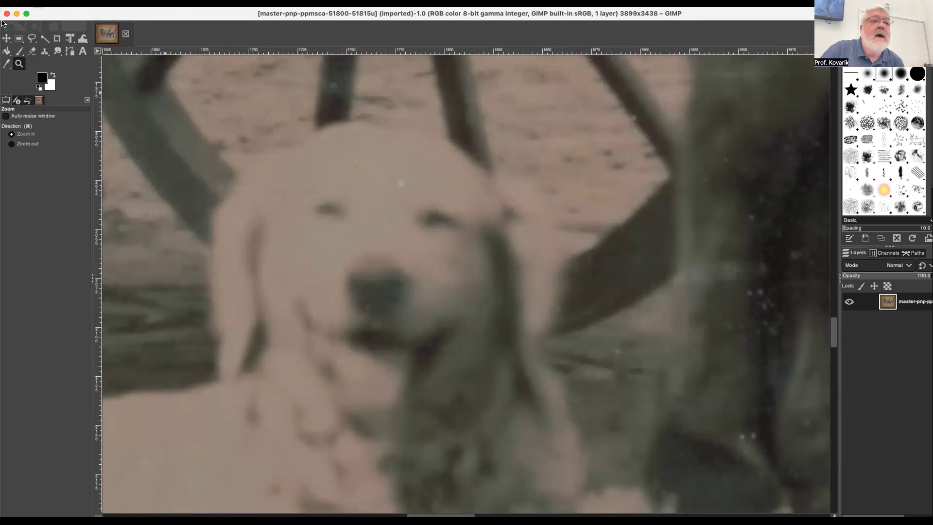
Redo the image scaling and look over the reduced donkey cart picture.
{"action": "left_click", "coordinate": [90, 2]}
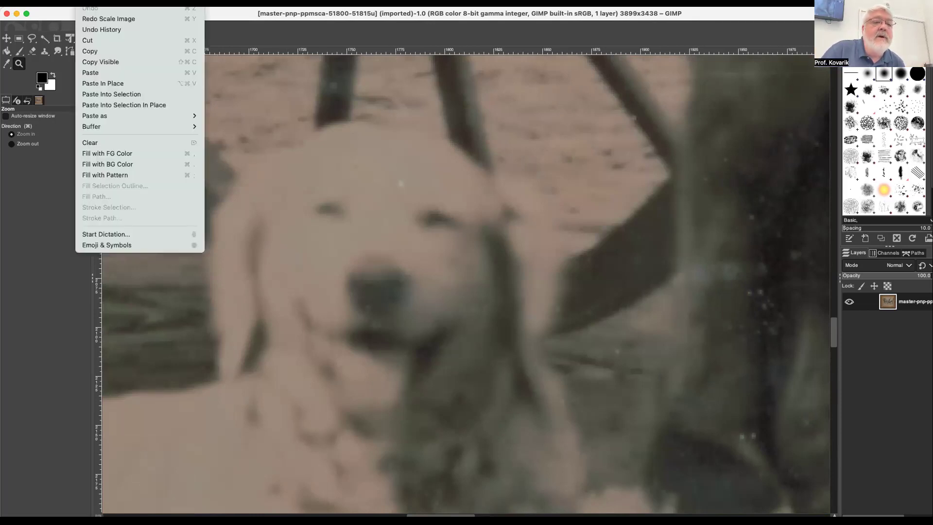
{"action": "left_click", "coordinate": [107, 19]}
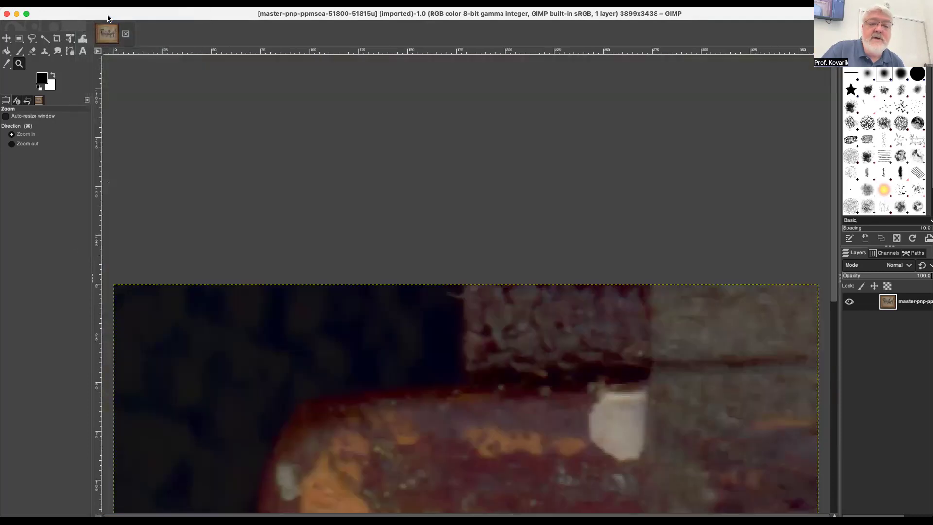
{"action": "scroll", "coordinate": [253, 311], "scroll_direction": "down", "scroll_amount": 8}
{"action": "scroll", "coordinate": [272, 315], "scroll_direction": "up", "scroll_amount": 3}
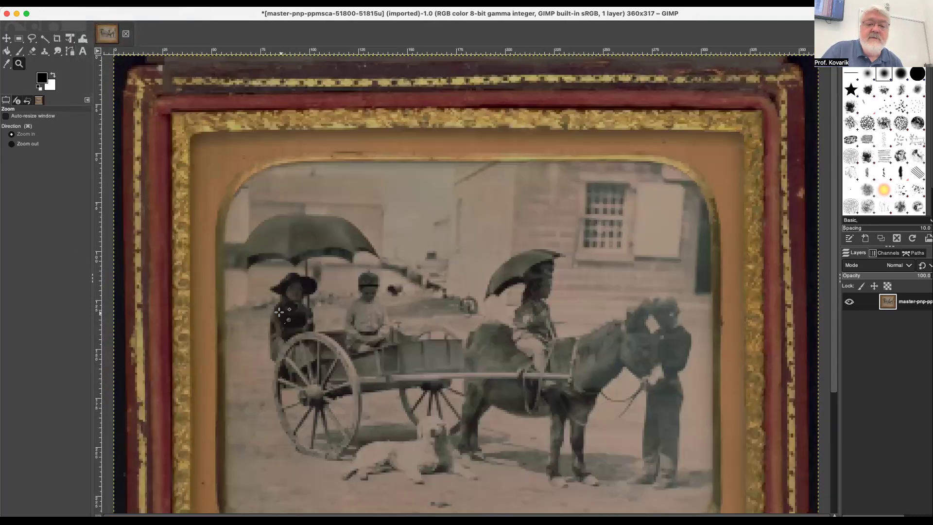
{"action": "scroll", "coordinate": [275, 308], "scroll_direction": "down", "scroll_amount": 3}
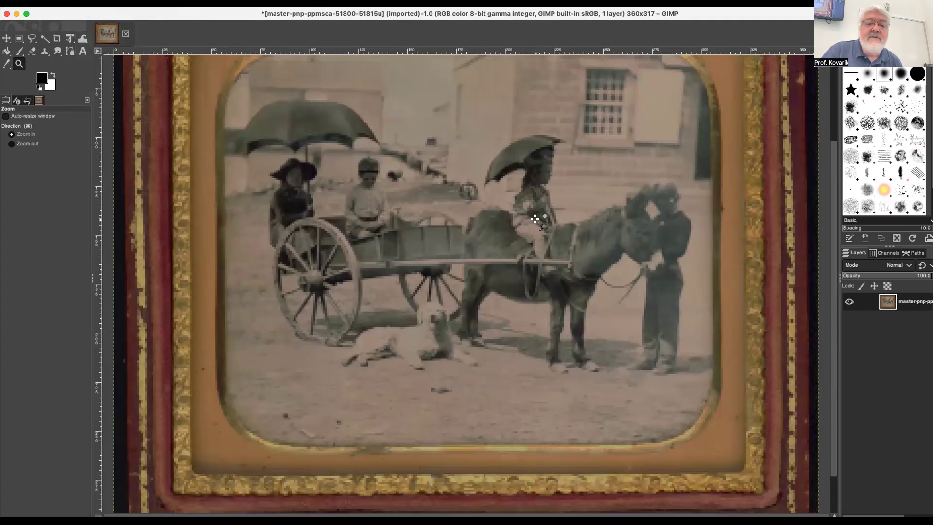
{"action": "scroll", "coordinate": [165, 168], "scroll_direction": "up", "scroll_amount": 3}
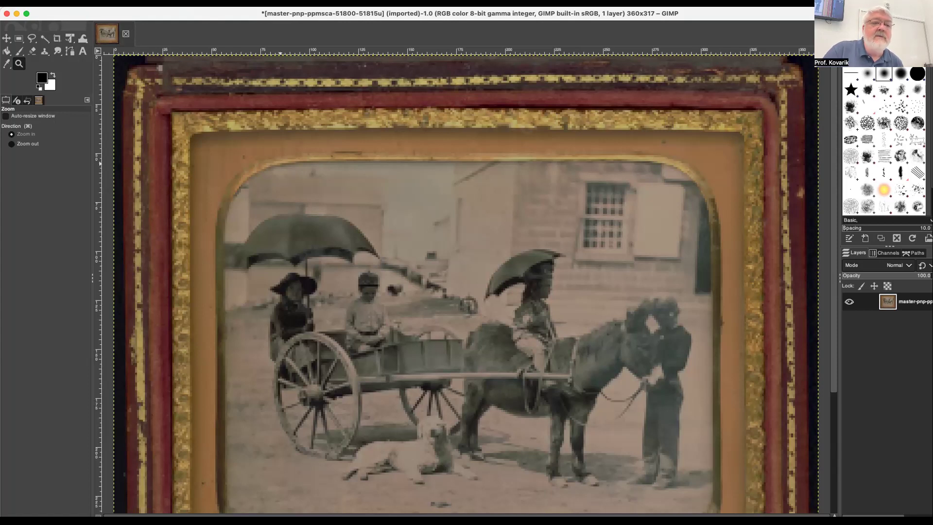
Start exporting the reduced donkey cart image.
{"action": "left_click", "coordinate": [65, 2]}
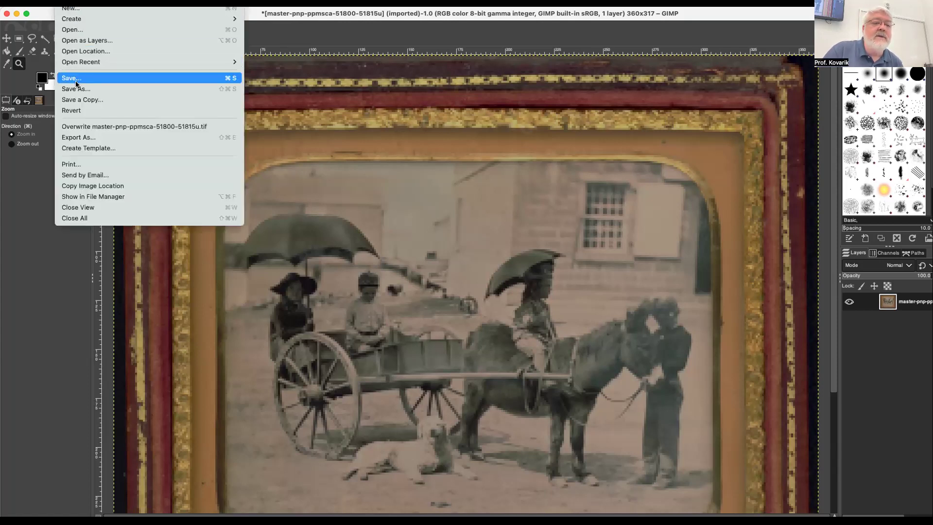
{"action": "left_click", "coordinate": [64, 138]}
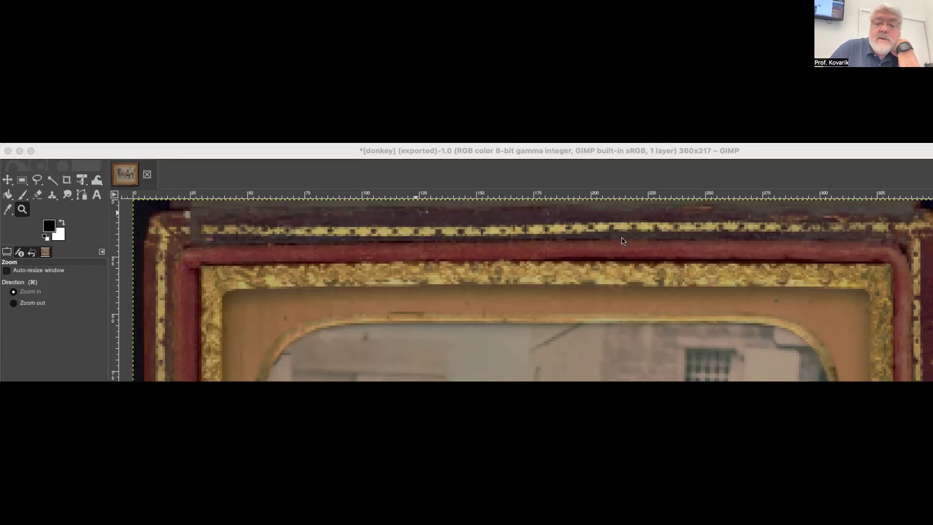
Switch to Chrome, review the Donkey post and older posts on the demo site, and open the donkey image on its own.
{"action": "key", "text": "super+Tab"}
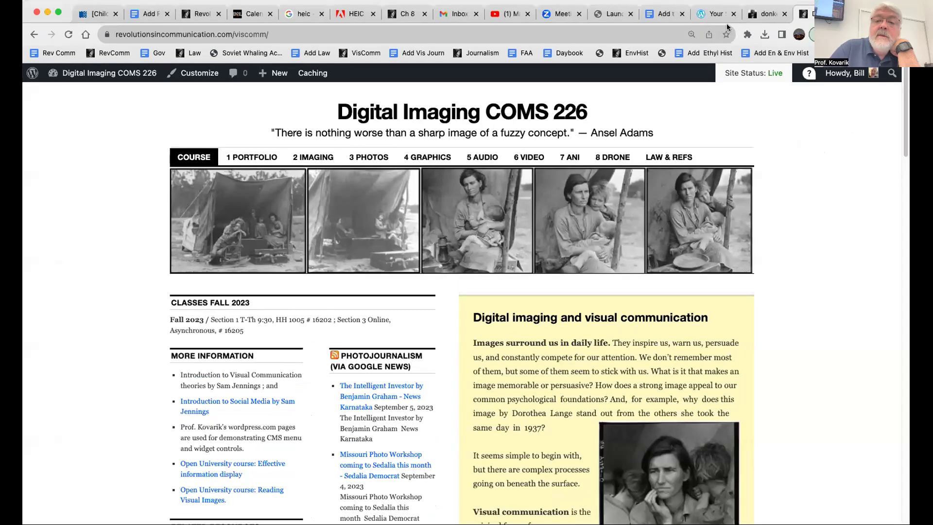
{"action": "left_click", "coordinate": [749, 13]}
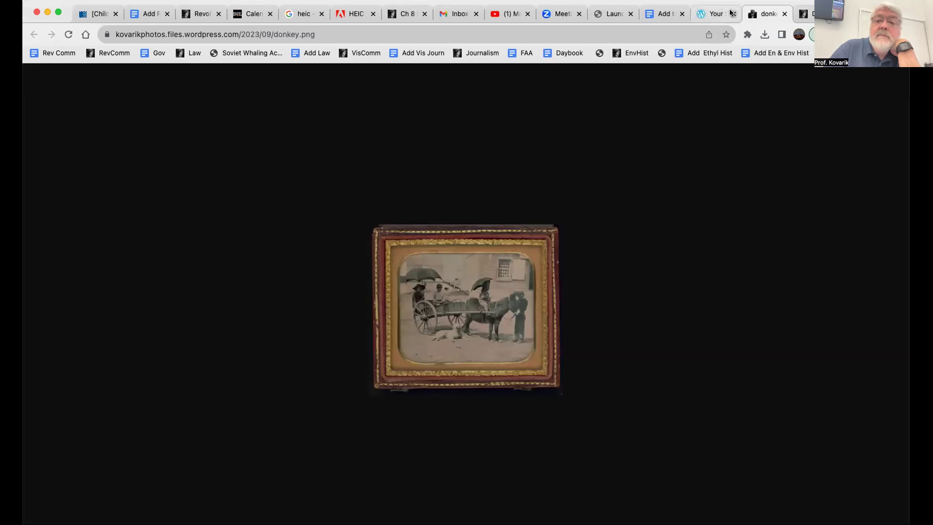
{"action": "left_click", "coordinate": [715, 14]}
{"action": "scroll", "coordinate": [400, 374], "scroll_direction": "down", "scroll_amount": 5}
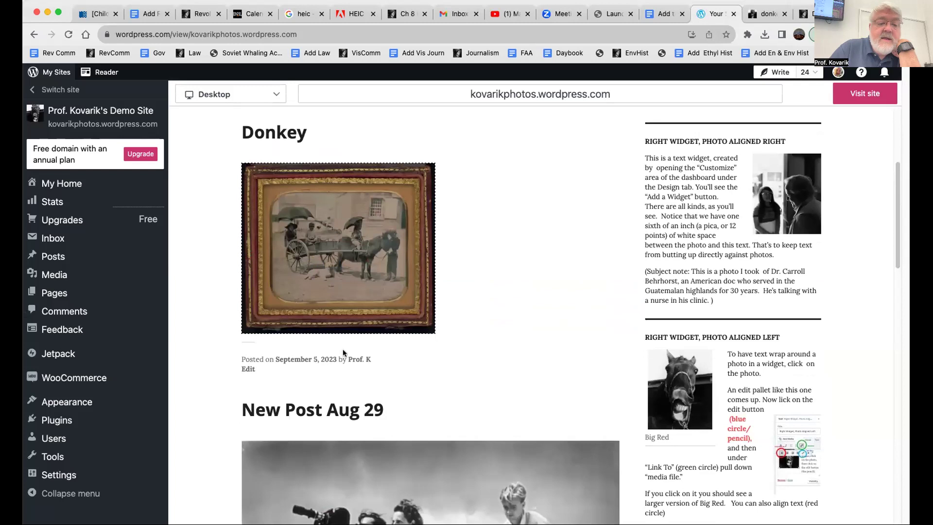
{"action": "scroll", "coordinate": [499, 285], "scroll_direction": "down", "scroll_amount": 3}
{"action": "scroll", "coordinate": [500, 289], "scroll_direction": "down", "scroll_amount": 20}
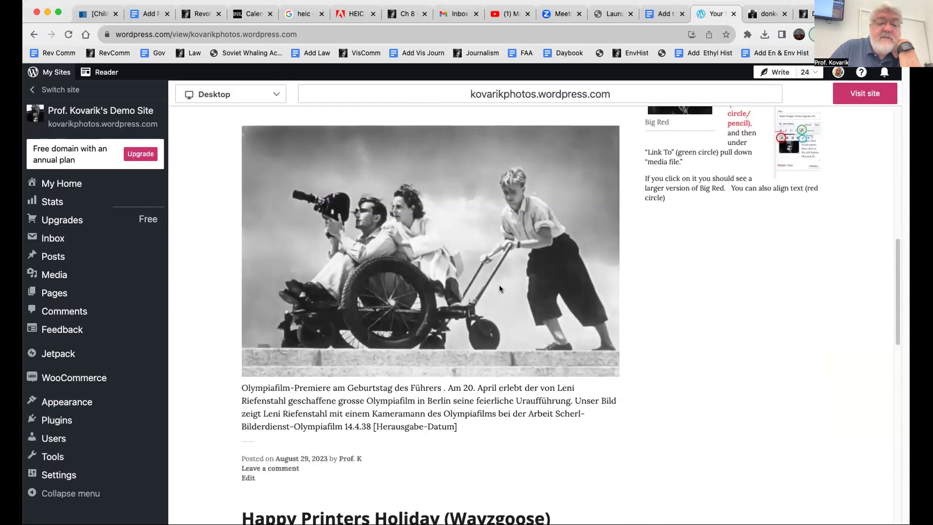
{"action": "scroll", "coordinate": [494, 281], "scroll_direction": "up", "scroll_amount": 5}
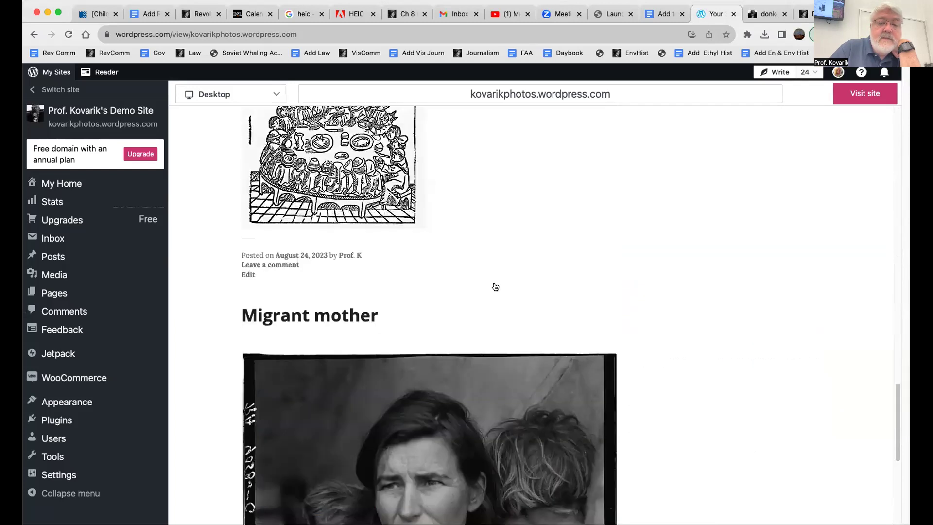
{"action": "scroll", "coordinate": [375, 336], "scroll_direction": "up", "scroll_amount": 20}
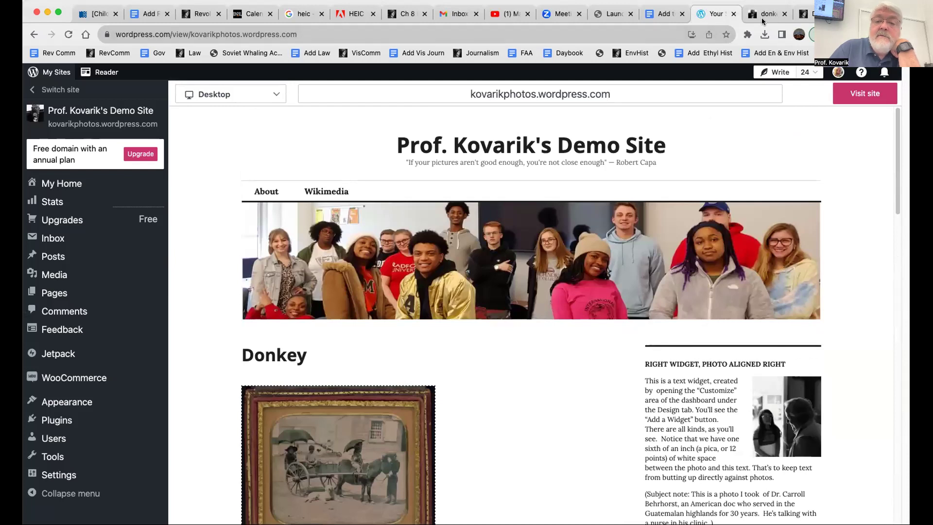
{"action": "left_click", "coordinate": [370, 436]}
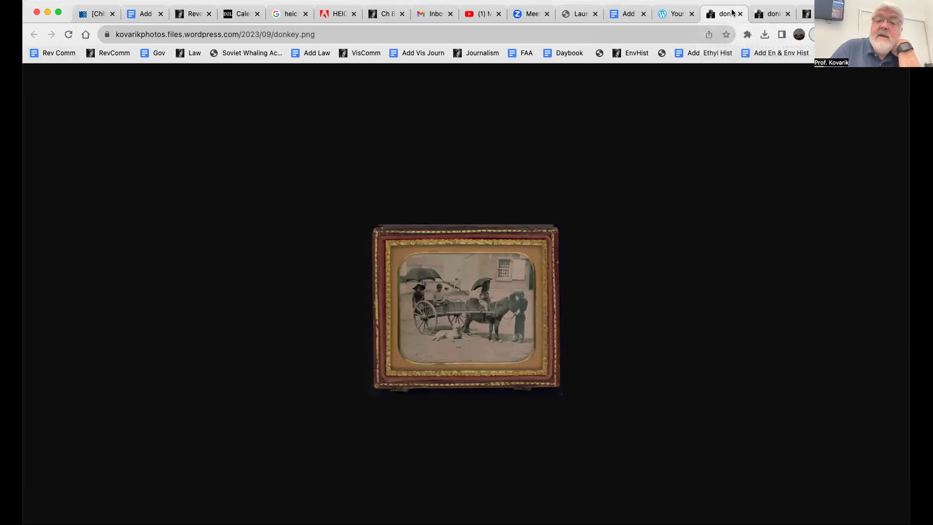
Open the Student portfolios Fall 2023 page of the Digital Imaging COMS 226 site and view its Section 01 list.
{"action": "left_click", "coordinate": [809, 14]}
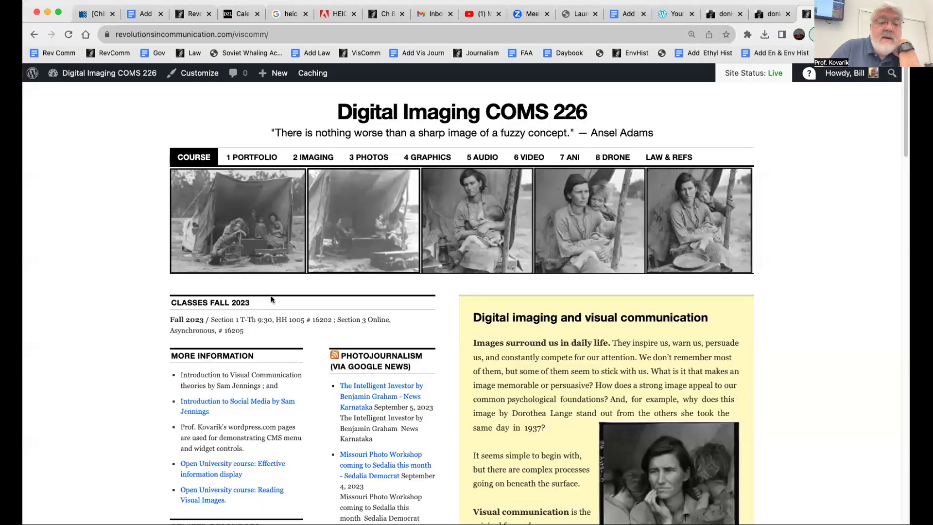
{"action": "mouse_move", "coordinate": [261, 154]}
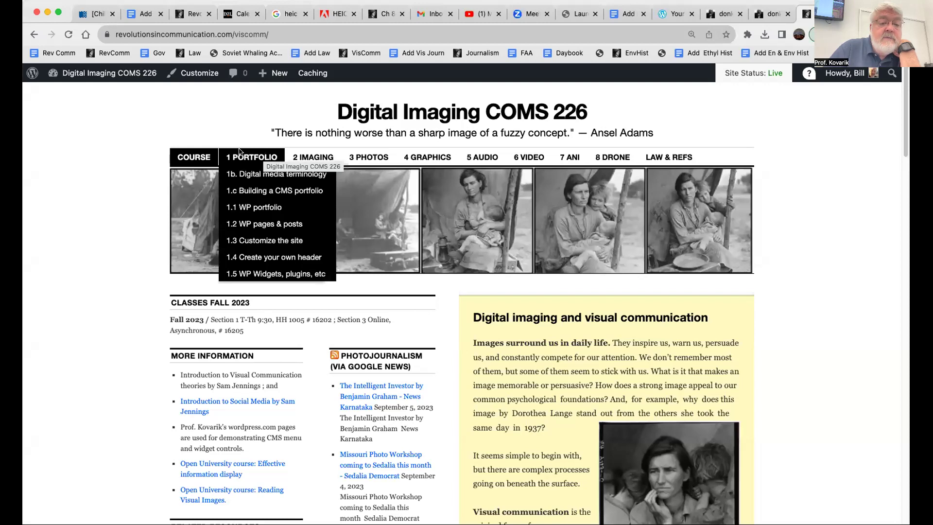
{"action": "mouse_move", "coordinate": [192, 154]}
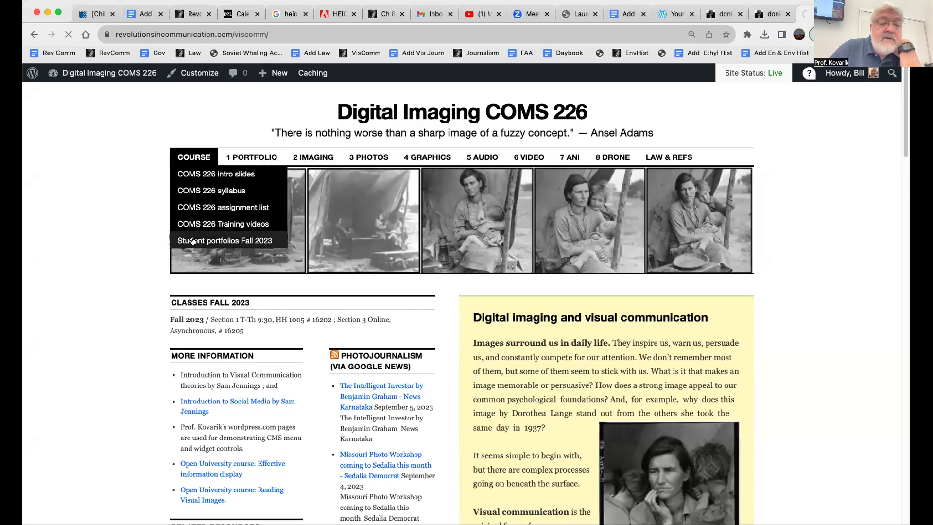
{"action": "left_click", "coordinate": [192, 240]}
{"action": "scroll", "coordinate": [114, 299], "scroll_direction": "down", "scroll_amount": 5}
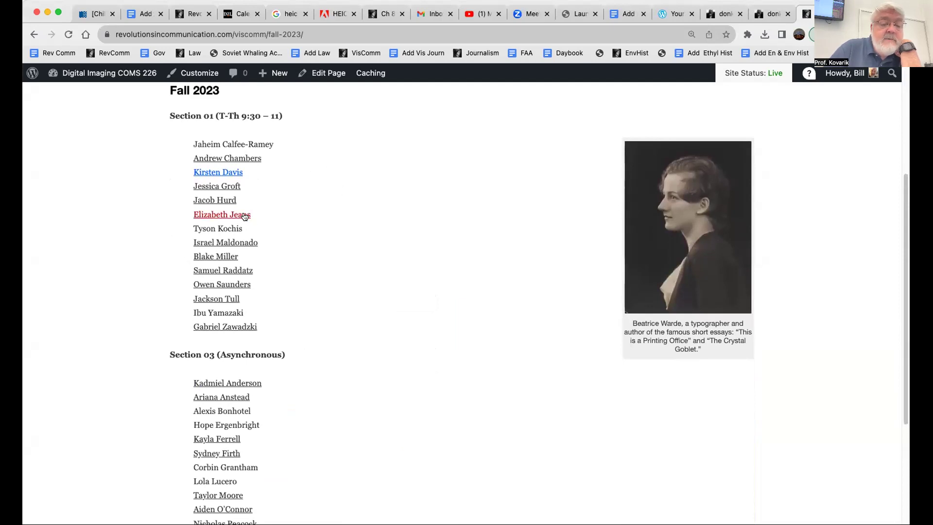
Open a Section 01 student's portfolio, view the photo with horns and striped sleeves on its own, and return to the donkey.png views.
{"action": "left_click", "coordinate": [245, 216]}
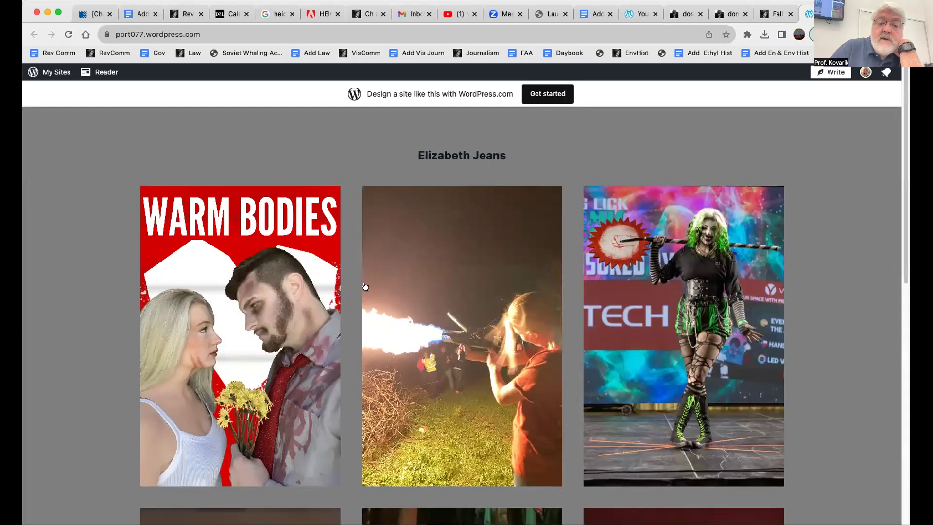
{"action": "scroll", "coordinate": [686, 346], "scroll_direction": "down", "scroll_amount": 7}
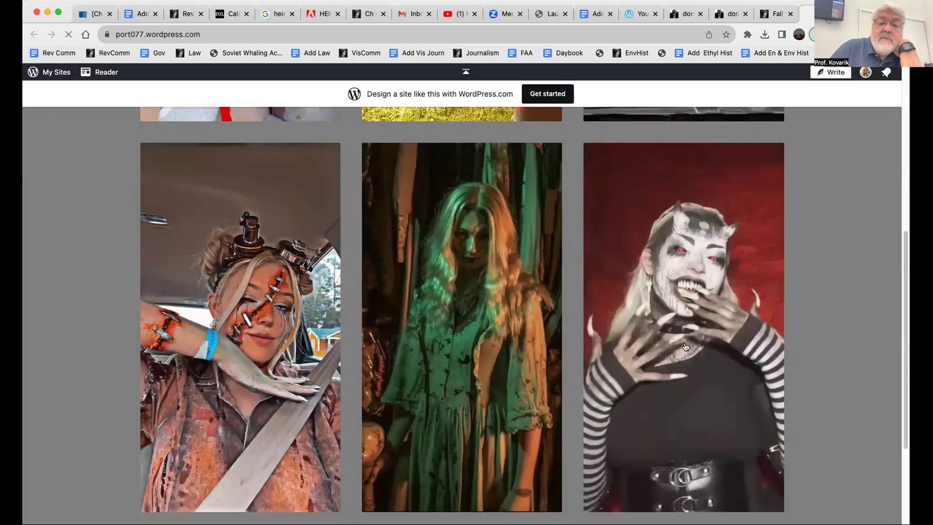
{"action": "left_click", "coordinate": [686, 347]}
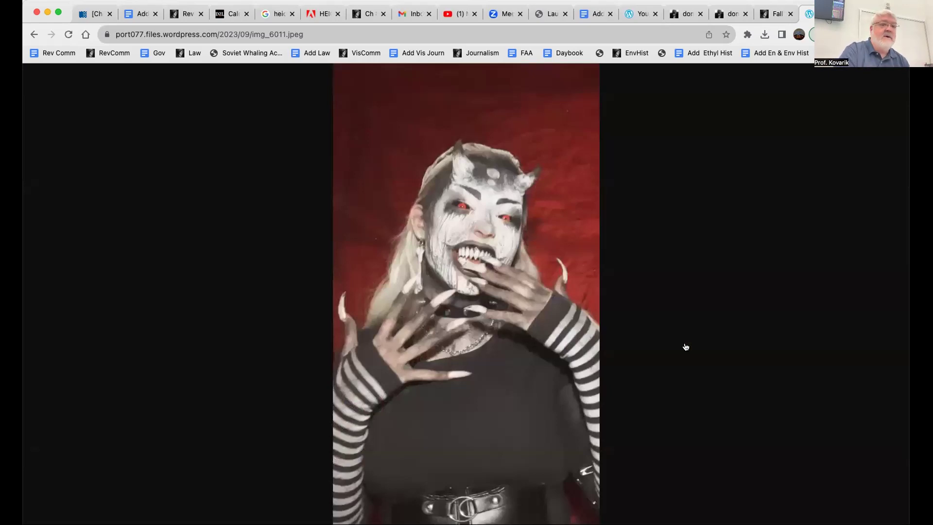
{"action": "left_click", "coordinate": [730, 14]}
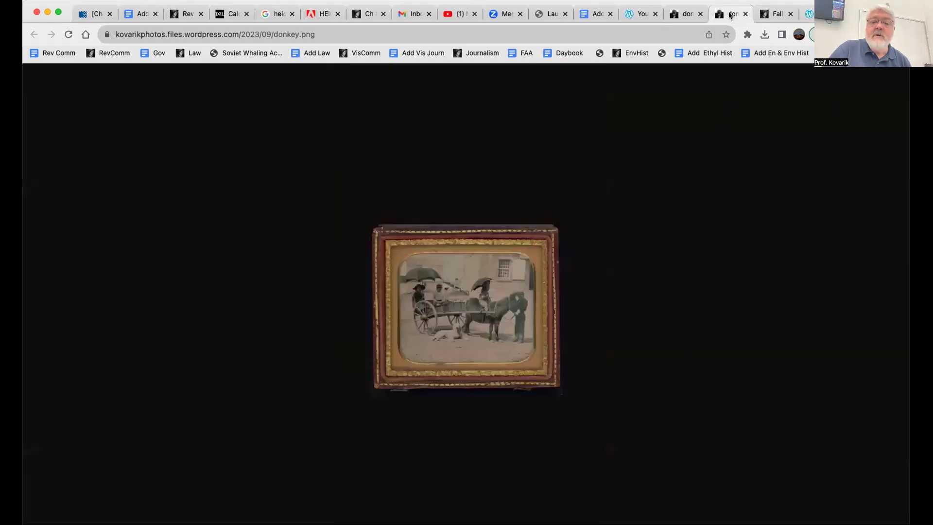
{"action": "left_click", "coordinate": [687, 15]}
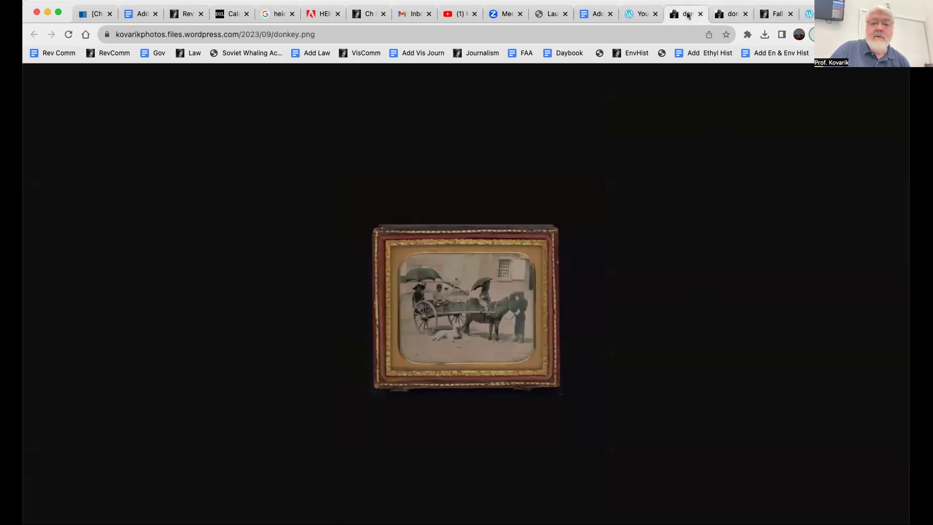
Leave the donkey.png views, open the demo site's Donkey post for editing, and change its title to "Donkey Sept 5".
{"action": "left_click", "coordinate": [731, 14]}
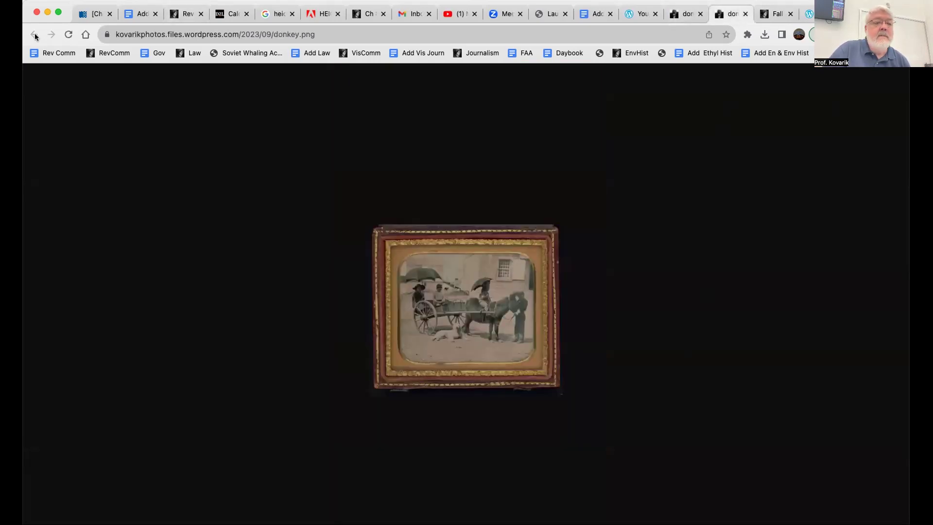
{"action": "left_click", "coordinate": [686, 11]}
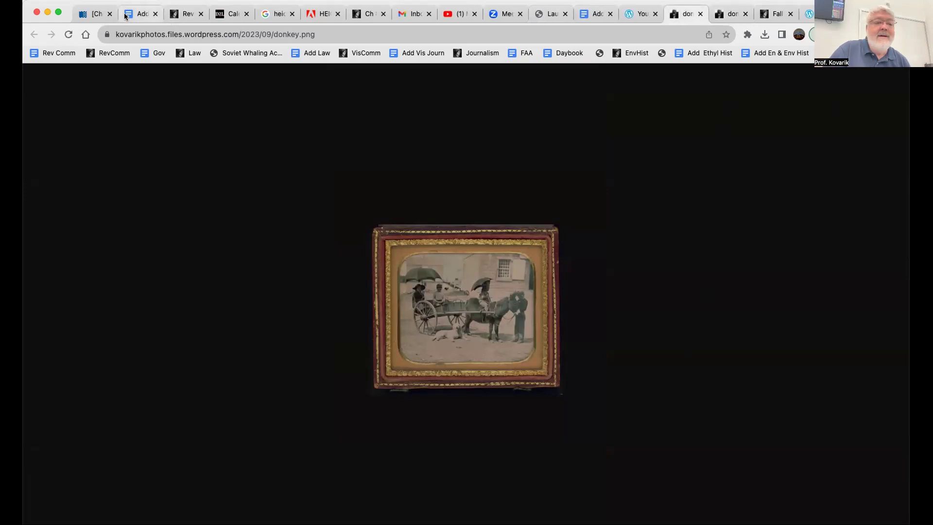
{"action": "left_click", "coordinate": [659, 9]}
{"action": "scroll", "coordinate": [416, 312], "scroll_direction": "down", "scroll_amount": 3}
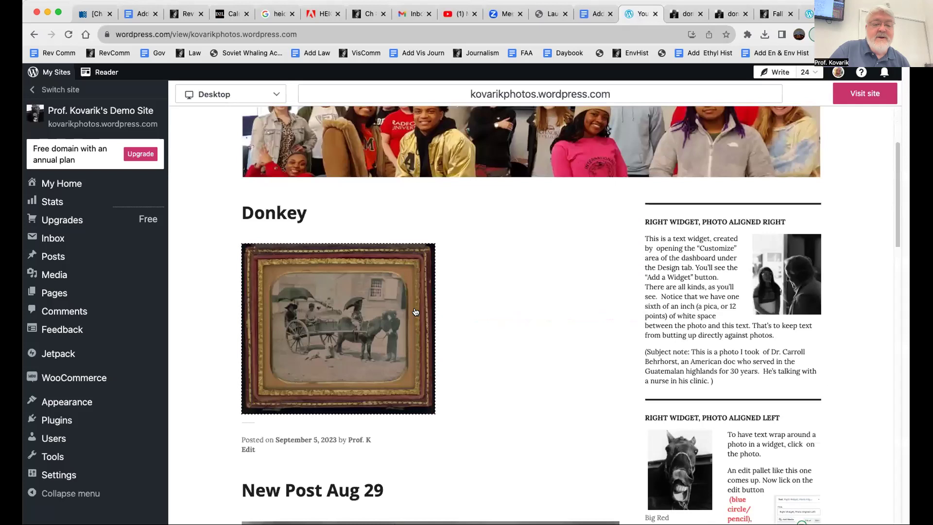
{"action": "scroll", "coordinate": [416, 312], "scroll_direction": "down", "scroll_amount": 2}
{"action": "left_click", "coordinate": [248, 352]}
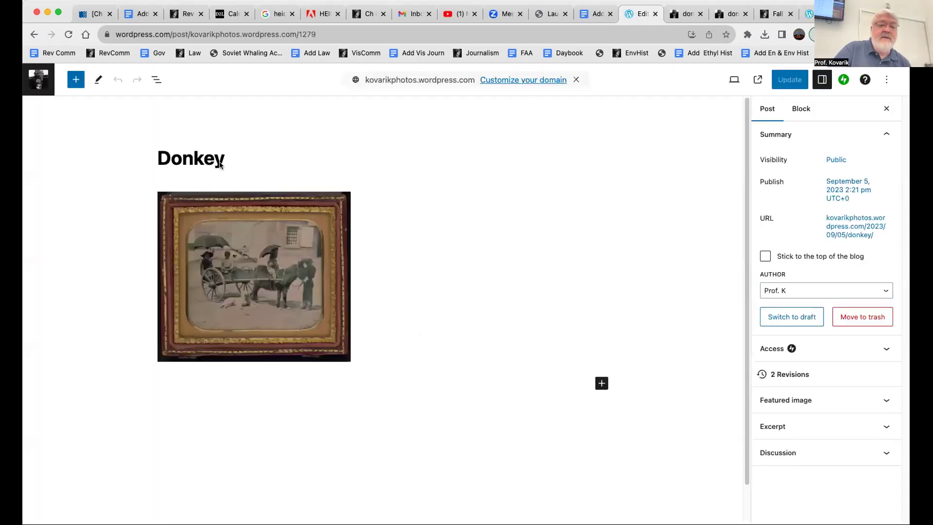
{"action": "left_click", "coordinate": [238, 163]}
{"action": "type", "text": "Sept 5"}
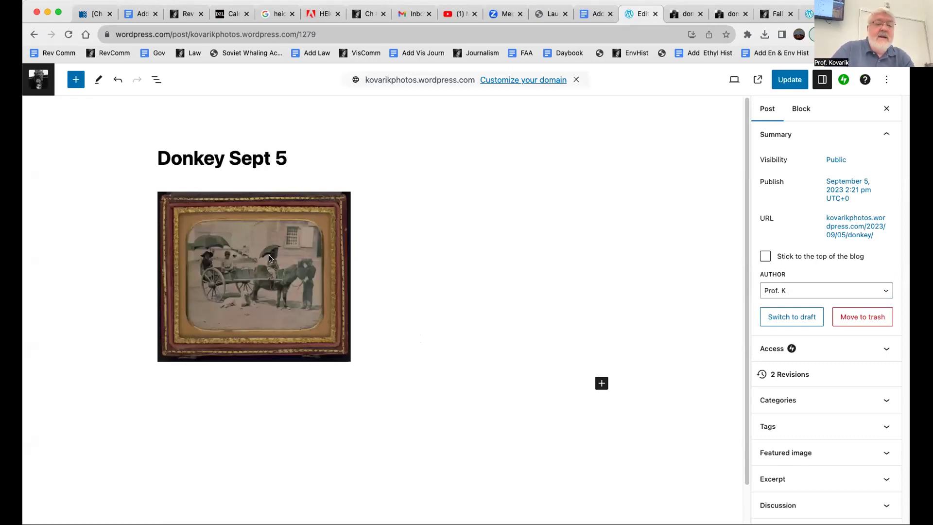
Show the Media File link and the link destination options of the post's donkey image, and update the post.
{"action": "left_click", "coordinate": [270, 258]}
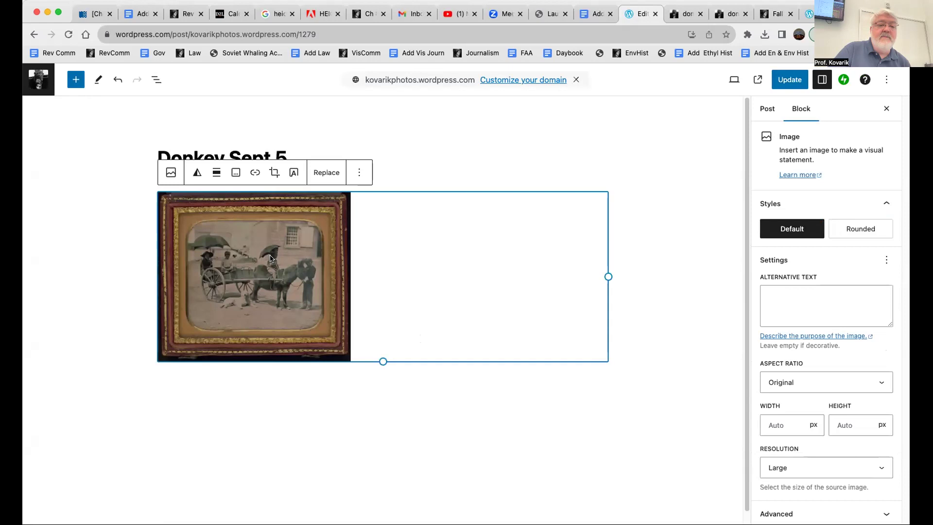
{"action": "left_click", "coordinate": [255, 173]}
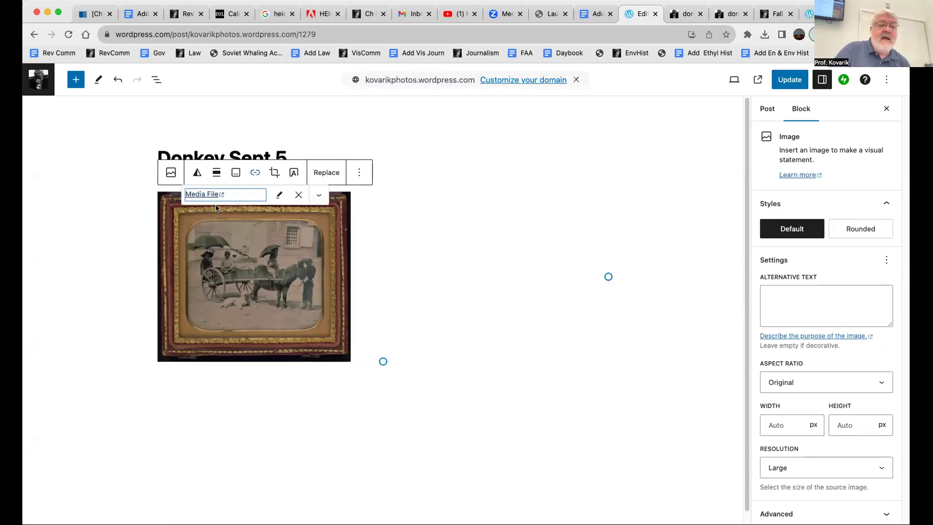
{"action": "left_click", "coordinate": [277, 196]}
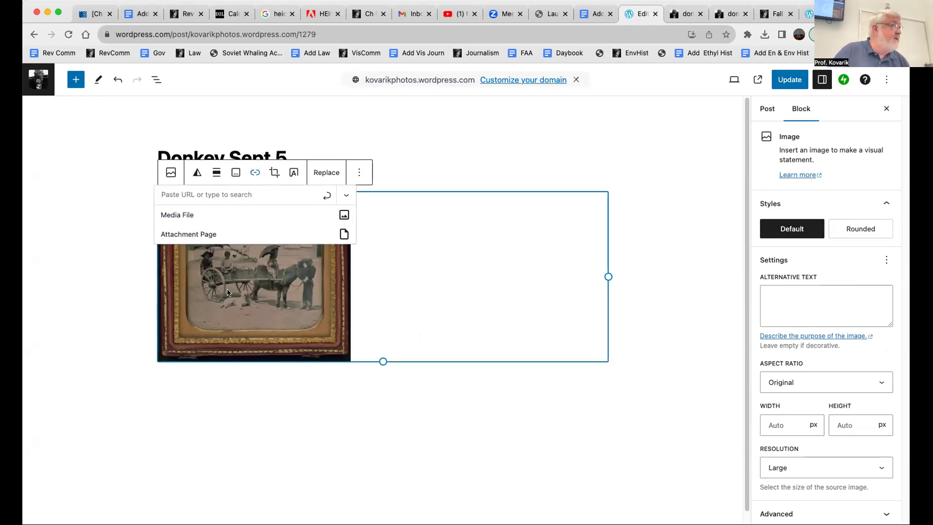
{"action": "left_click", "coordinate": [790, 79]}
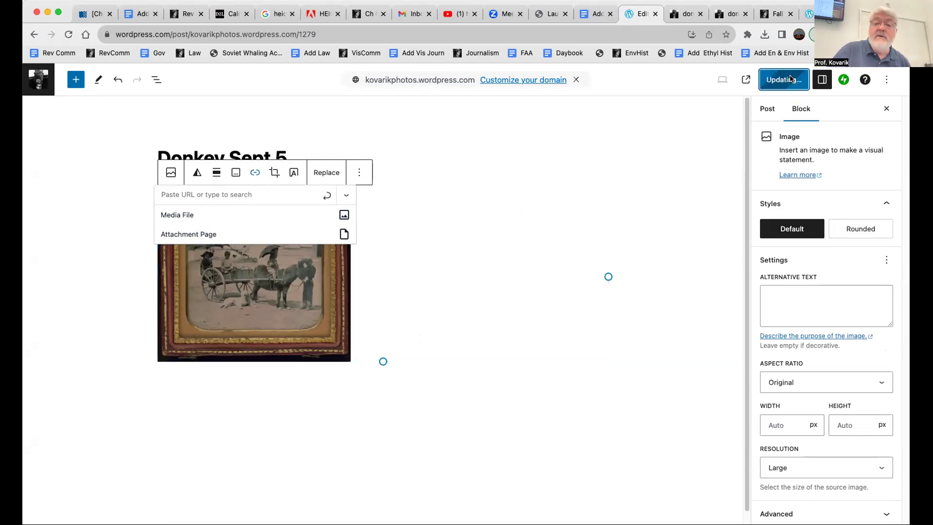